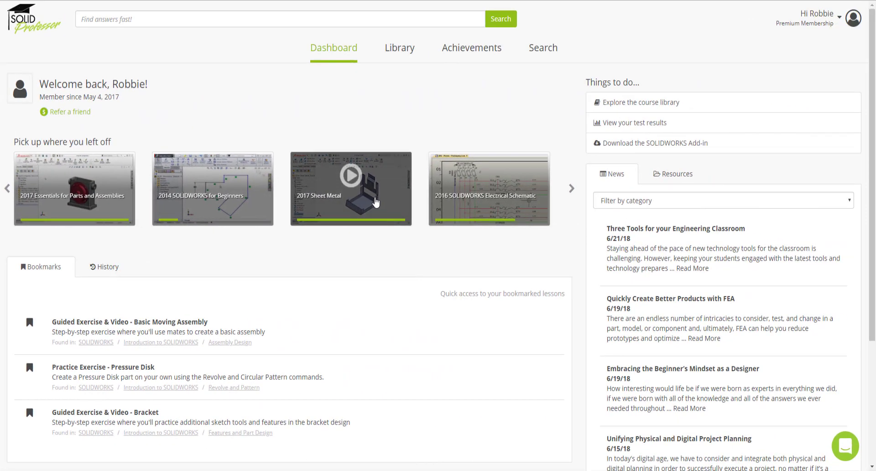
- Show the recently viewed lessons, then open the 2016 SOLIDWORKS Electrical Schematic course and its introductory lesson
{"action": "scroll", "coordinate": [365, 206], "scroll_direction": "down", "scroll_amount": 1}
{"action": "left_click", "coordinate": [107, 221]}
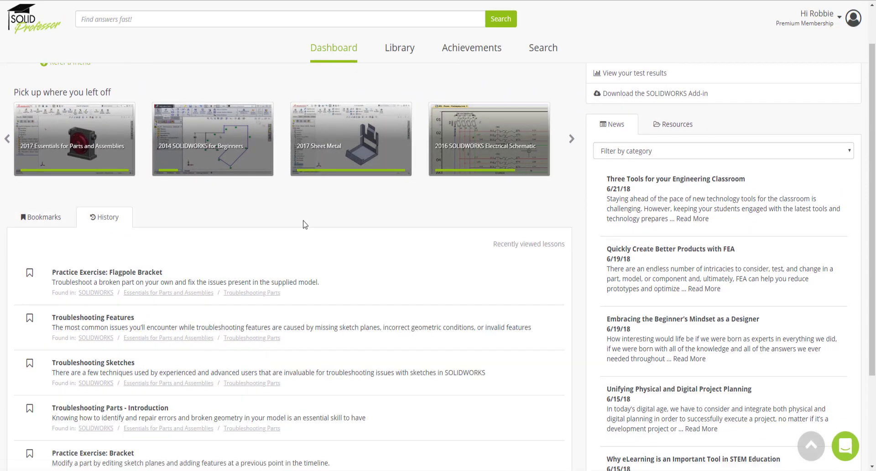
{"action": "scroll", "coordinate": [304, 223], "scroll_direction": "down", "scroll_amount": 1}
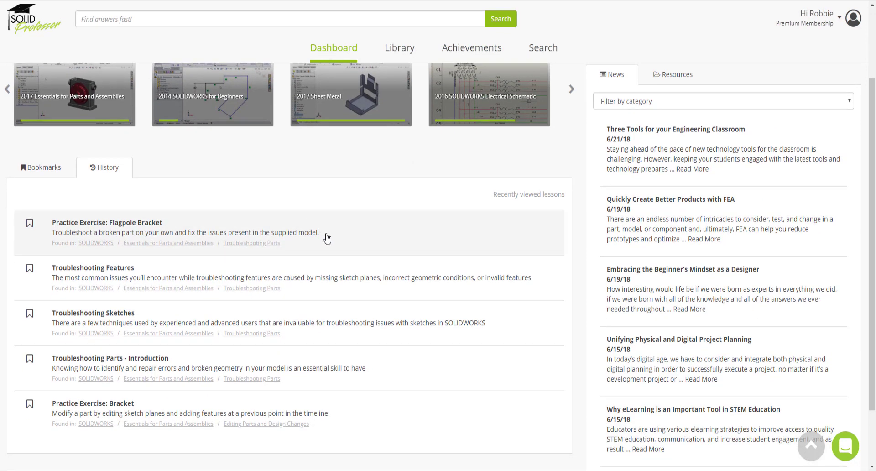
{"action": "left_click", "coordinate": [467, 100]}
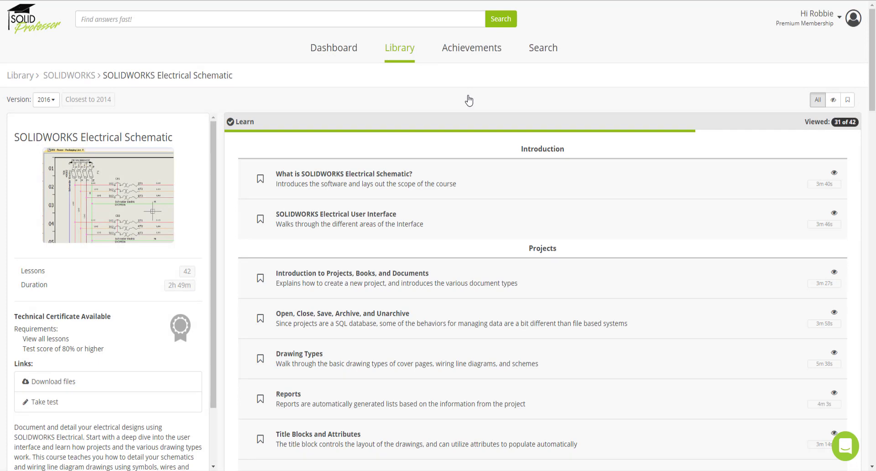
{"action": "left_click", "coordinate": [351, 185]}
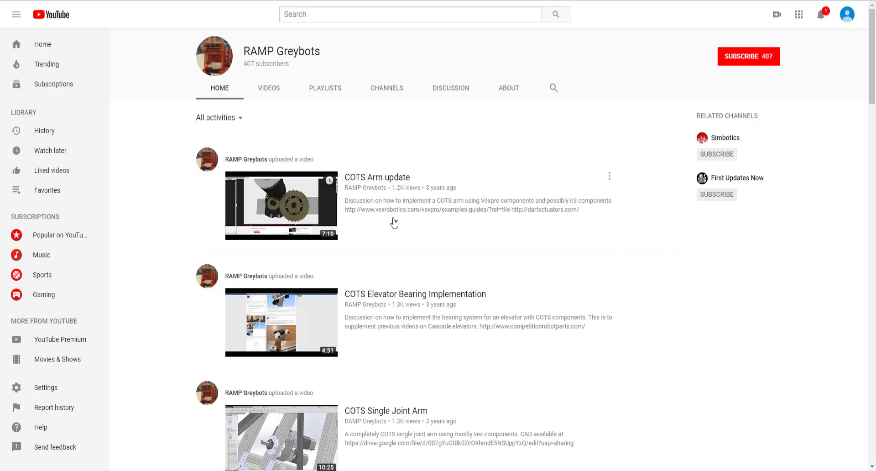
- Browse the RAMP Greybots channel on YouTube and play "973 RAMP - Cascade Elevator Part 2", skipping ahead in the video
{"action": "scroll", "coordinate": [394, 222], "scroll_direction": "down", "scroll_amount": 5}
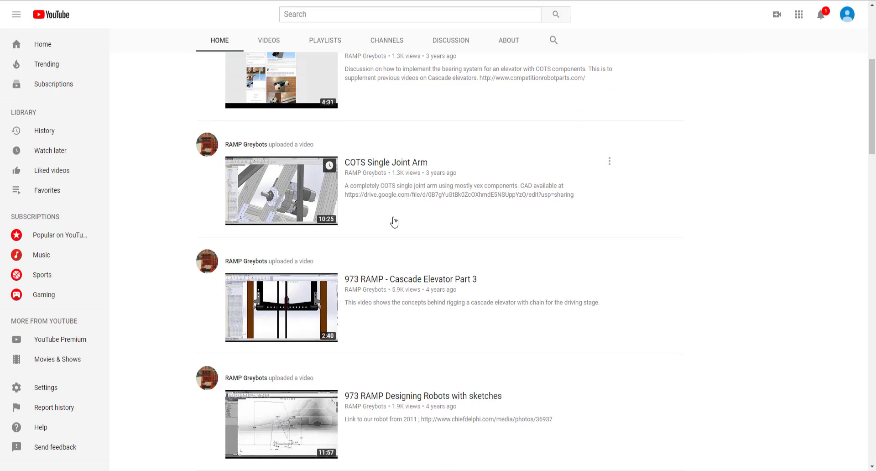
{"action": "scroll", "coordinate": [394, 223], "scroll_direction": "down", "scroll_amount": 3}
{"action": "scroll", "coordinate": [395, 221], "scroll_direction": "down", "scroll_amount": 4}
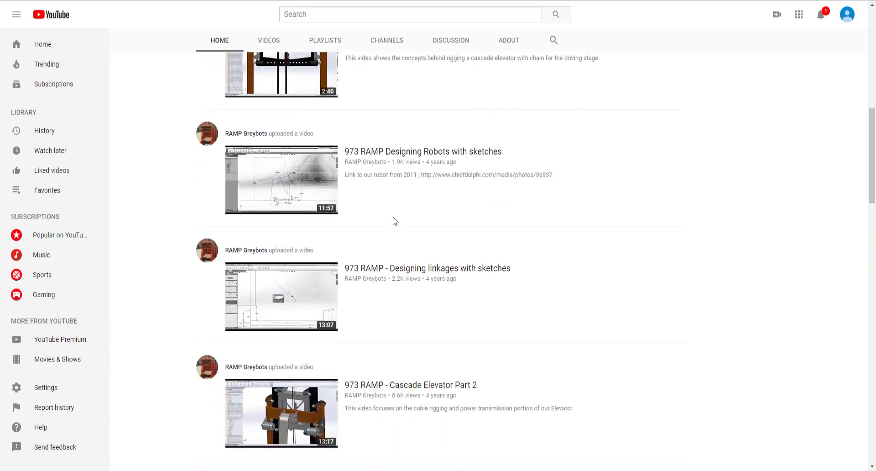
{"action": "scroll", "coordinate": [394, 221], "scroll_direction": "down", "scroll_amount": 2}
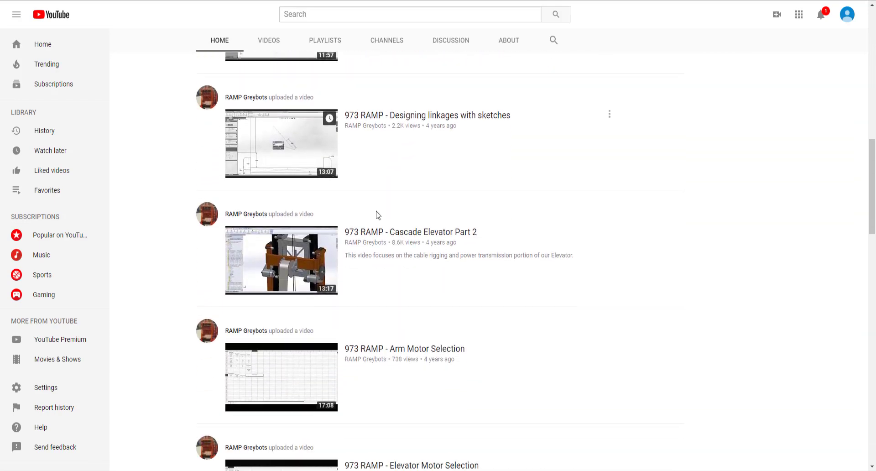
{"action": "left_click", "coordinate": [365, 233]}
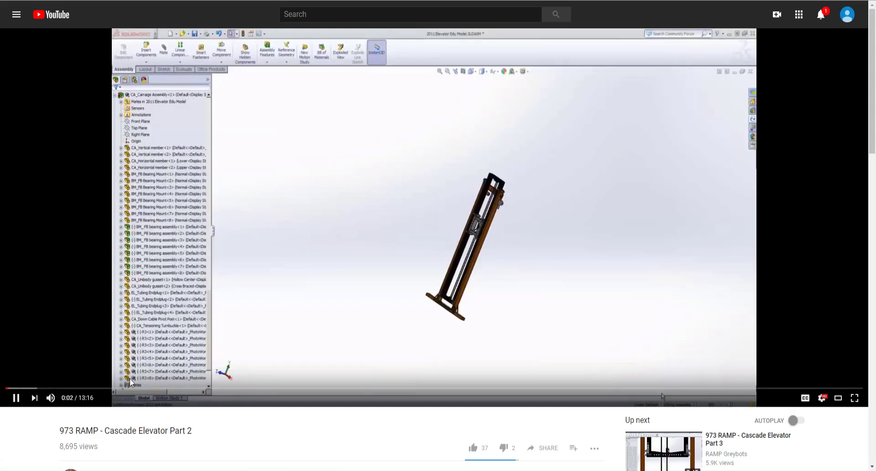
{"action": "left_click", "coordinate": [156, 388]}
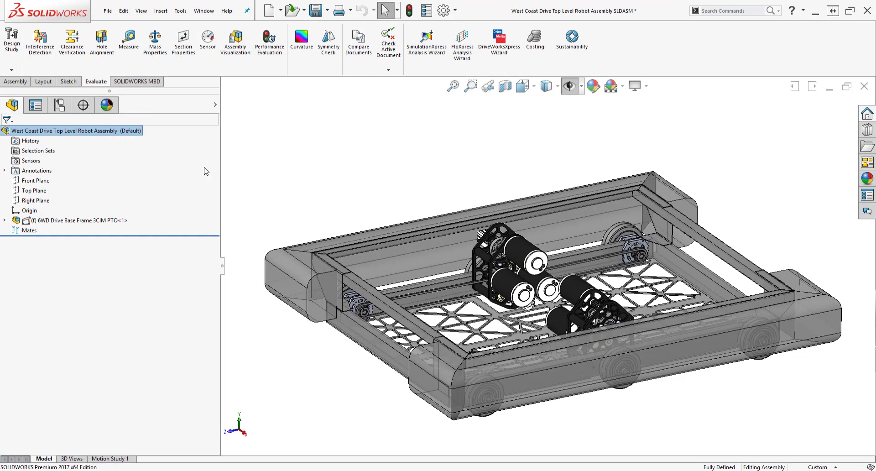
- In the SOLIDWORKS robot assembly, switch the V236x30 FRAME part to the No bumpers<As Machined> configuration
{"action": "left_click", "coordinate": [5, 220]}
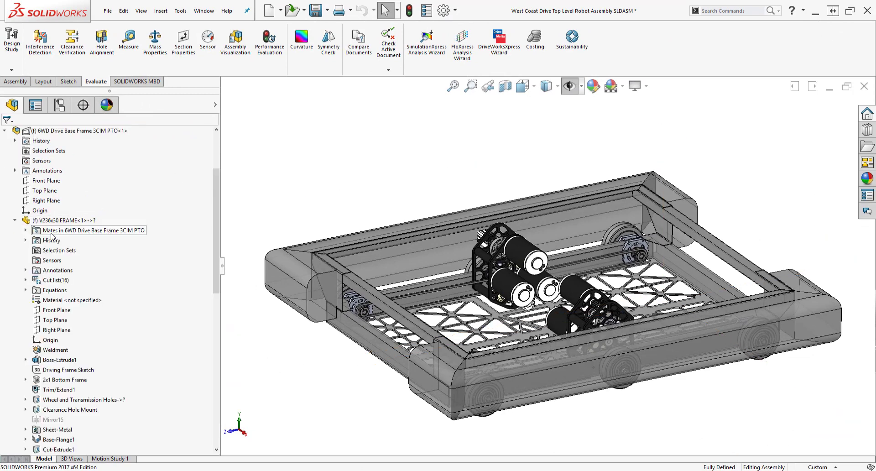
{"action": "left_click", "coordinate": [63, 222]}
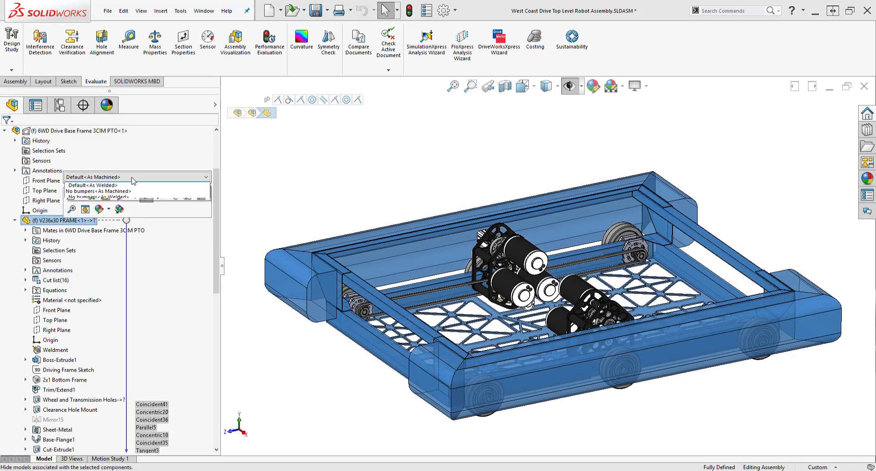
{"action": "left_click", "coordinate": [130, 178]}
{"action": "left_click", "coordinate": [126, 197]}
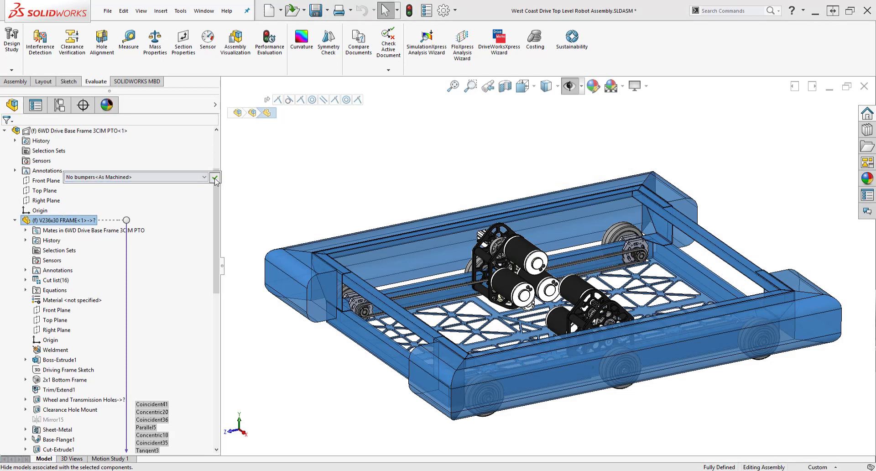
{"action": "left_click", "coordinate": [365, 232]}
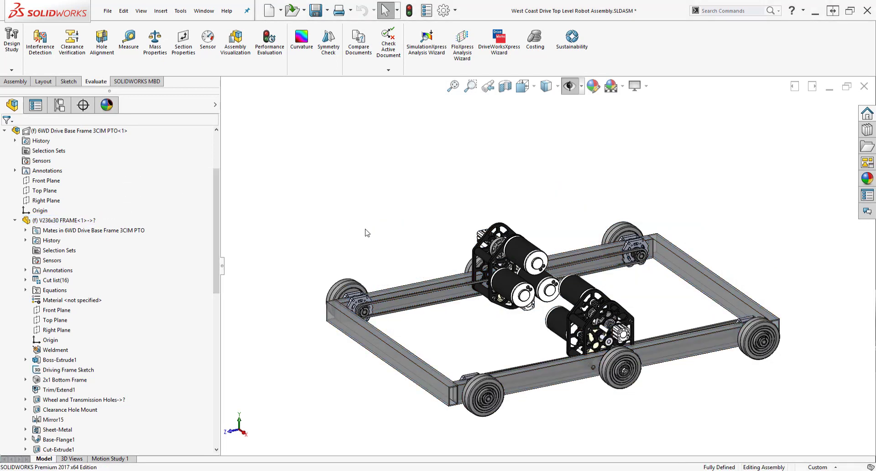
- Inspect the drive base's gearboxes and wheels, then open the V236x30 FRAME part in its own window
{"action": "middle_click_drag", "start_coordinate": [373, 243], "coordinate": [518, 335]}
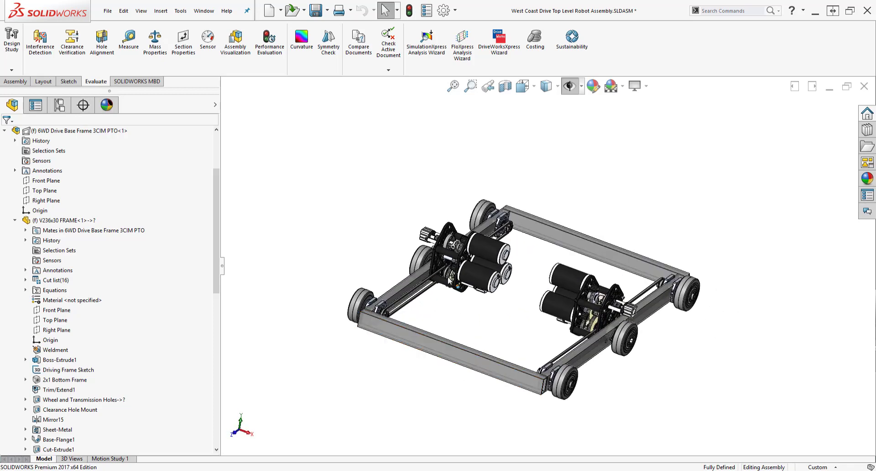
{"action": "scroll", "coordinate": [440, 273], "scroll_direction": "down", "scroll_amount": 5}
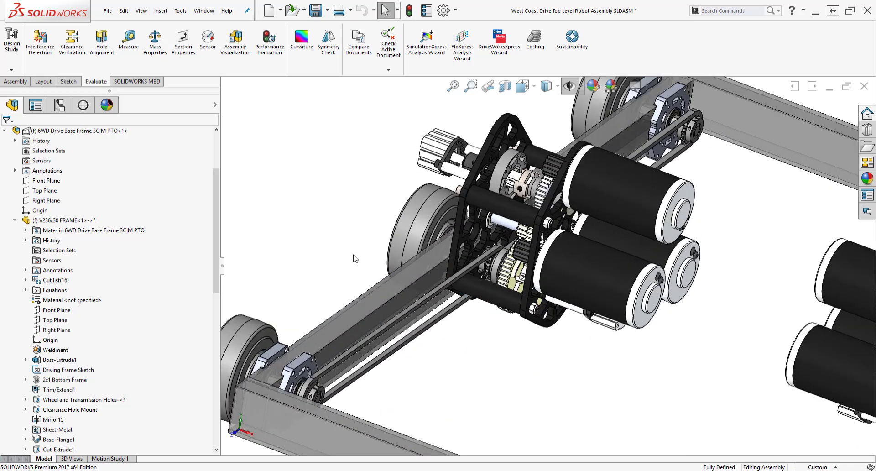
{"action": "left_click", "coordinate": [81, 221]}
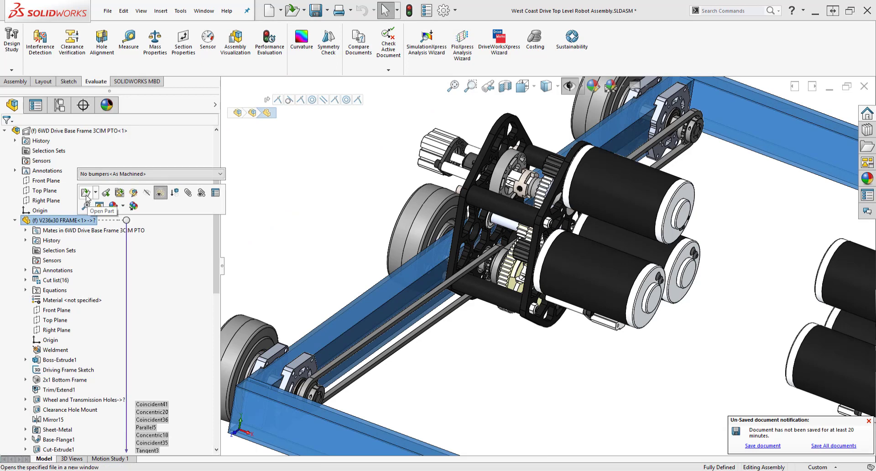
{"action": "left_click", "coordinate": [86, 192]}
{"action": "middle_click_drag", "start_coordinate": [397, 228], "coordinate": [425, 279]}
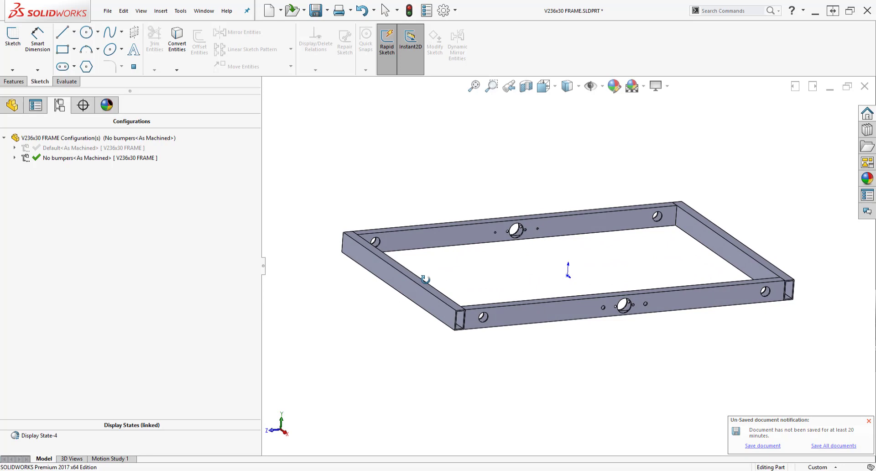
{"action": "middle_click_drag", "start_coordinate": [425, 279], "coordinate": [428, 293]}
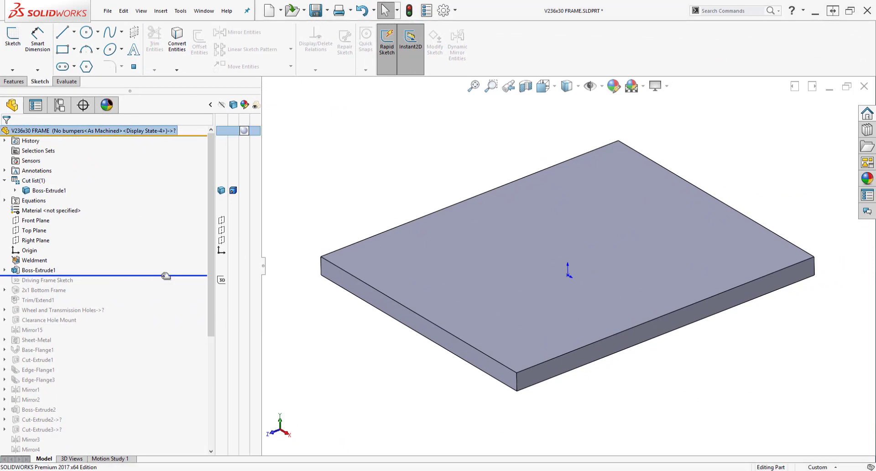
- Roll the frame's history forward from the Driving Frame Sketch past Trim/Extend1 into the hole features, hiding the Boss-Extrude1 body on the way
{"action": "left_click_drag", "start_coordinate": [165, 274], "coordinate": [165, 285]}
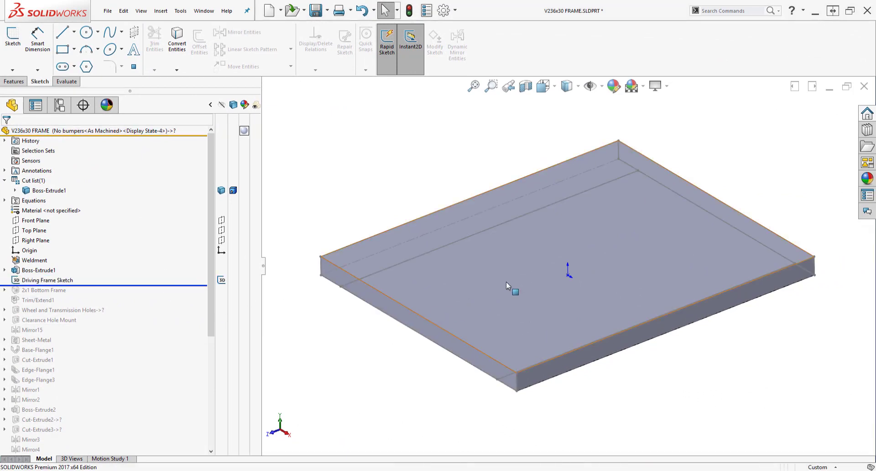
{"action": "key", "text": "Tab"}
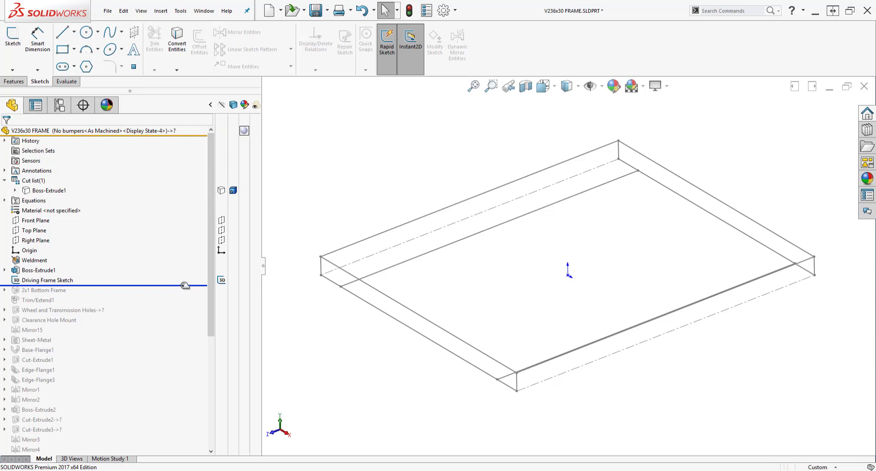
{"action": "left_click_drag", "start_coordinate": [185, 285], "coordinate": [185, 292]}
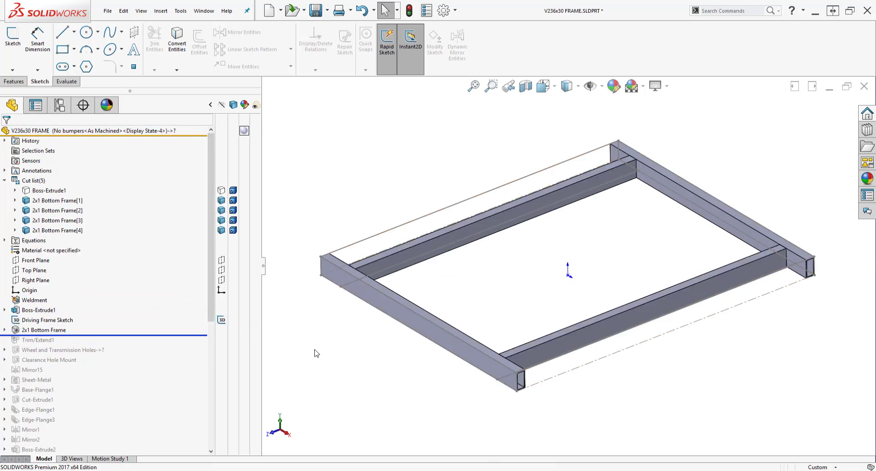
{"action": "left_click_drag", "start_coordinate": [173, 335], "coordinate": [165, 344]}
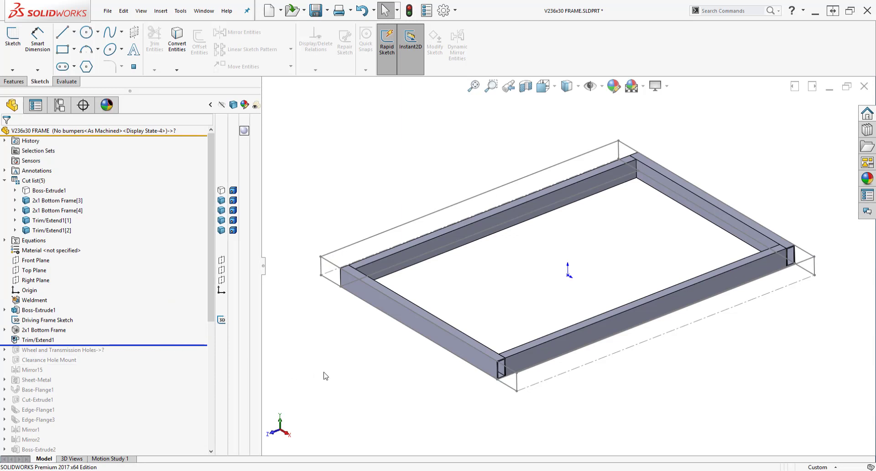
{"action": "left_click_drag", "start_coordinate": [172, 345], "coordinate": [167, 363]}
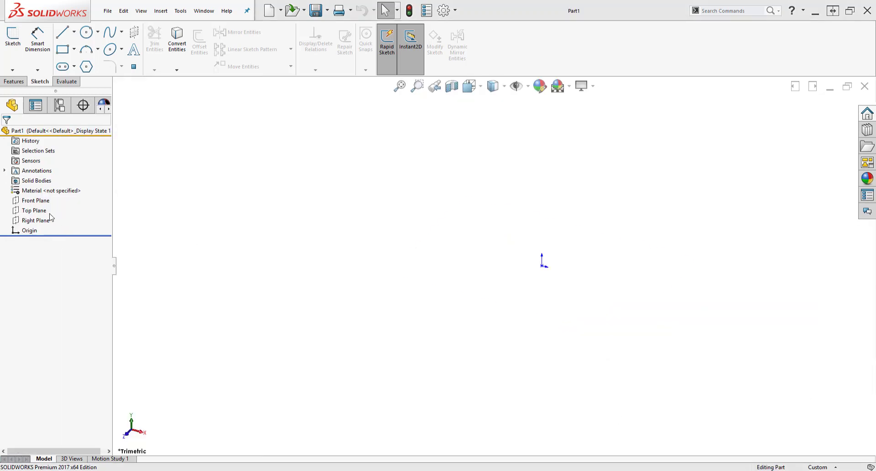
- Sketch a center rectangle on the new part's Top Plane, centred on the origin, 36 in high and 30 in wide
{"action": "left_click", "coordinate": [34, 210]}
{"action": "left_click", "coordinate": [55, 195]}
{"action": "key", "text": "s"}
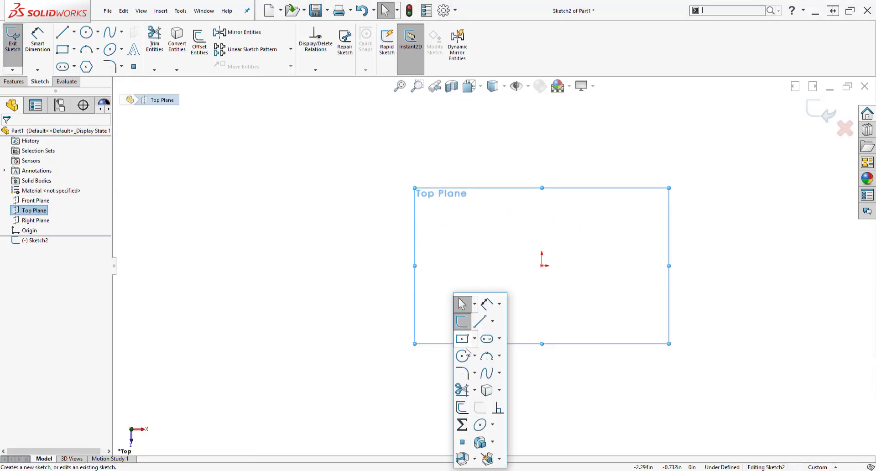
{"action": "left_click", "coordinate": [462, 338]}
{"action": "left_click", "coordinate": [542, 265]}
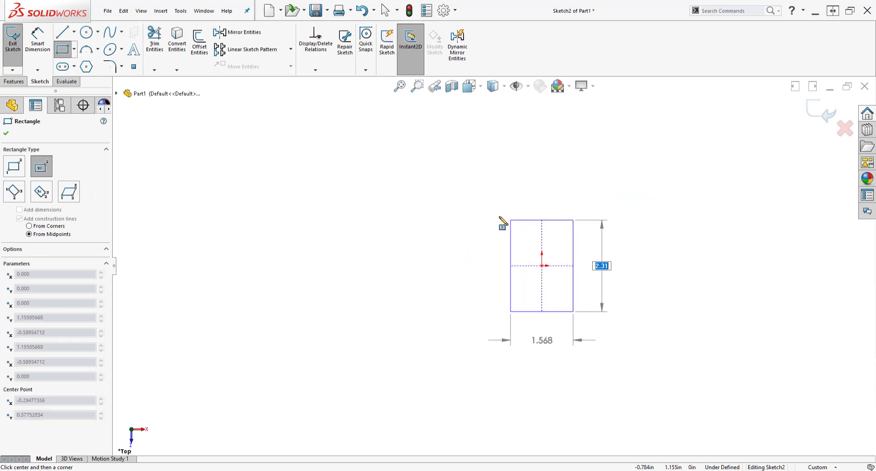
{"action": "key", "text": "Return"}
{"action": "type", "text": "30"}
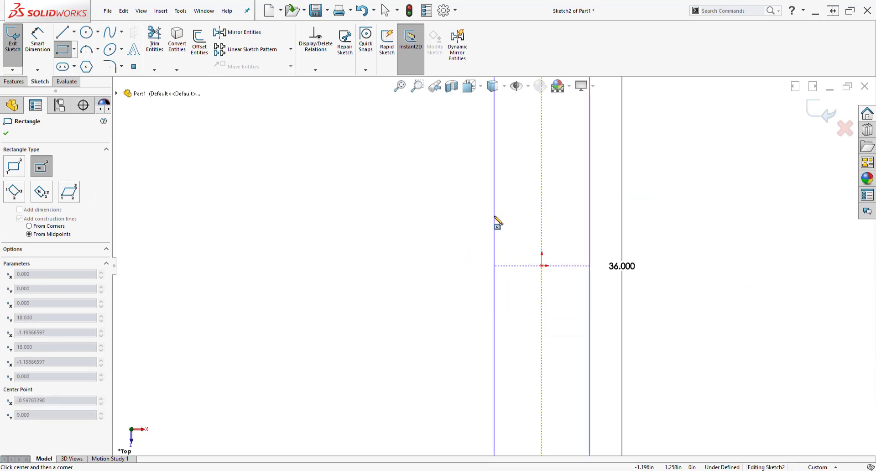
{"action": "key", "text": "Return"}
{"action": "key", "text": "Escape"}
{"action": "key", "text": "f"}
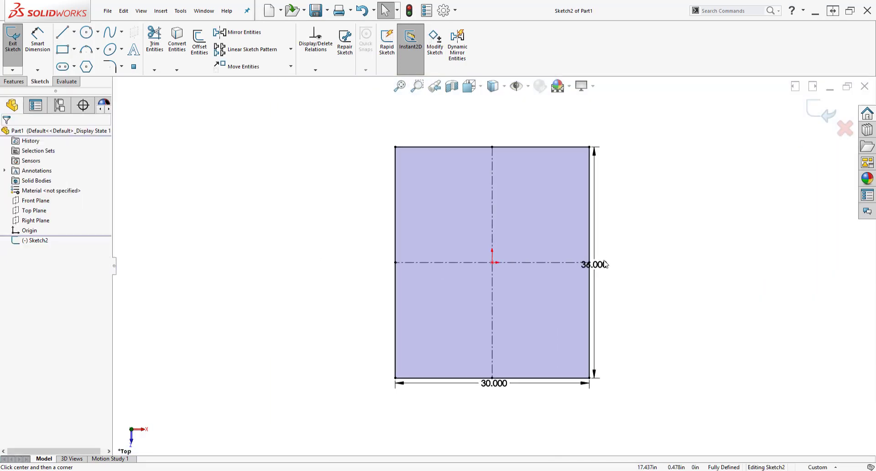
- Link the rectangle's vertical dimension to a new global variable named "frame length"
{"action": "double_click", "coordinate": [596, 262]}
{"action": "type", "text": "="}
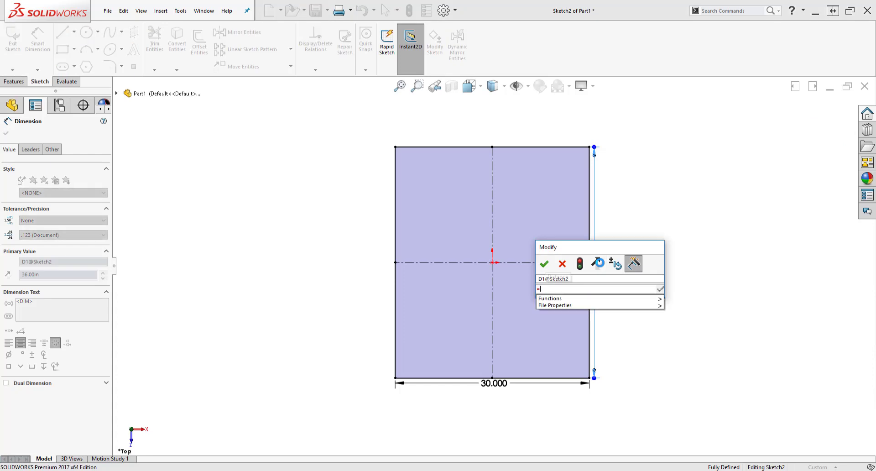
{"action": "type", "text": "\"frame length\""}
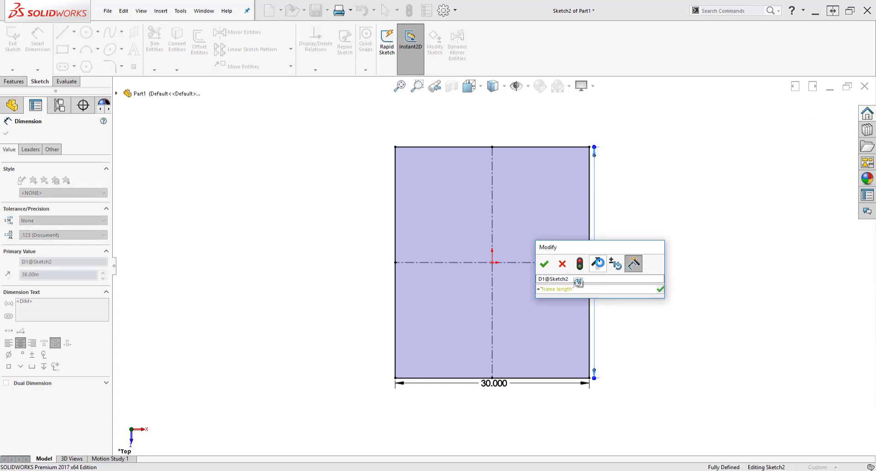
{"action": "left_click", "coordinate": [544, 263]}
- Link the rectangle's horizontal dimension to a new global variable named "frame width"
{"action": "double_click", "coordinate": [497, 384]}
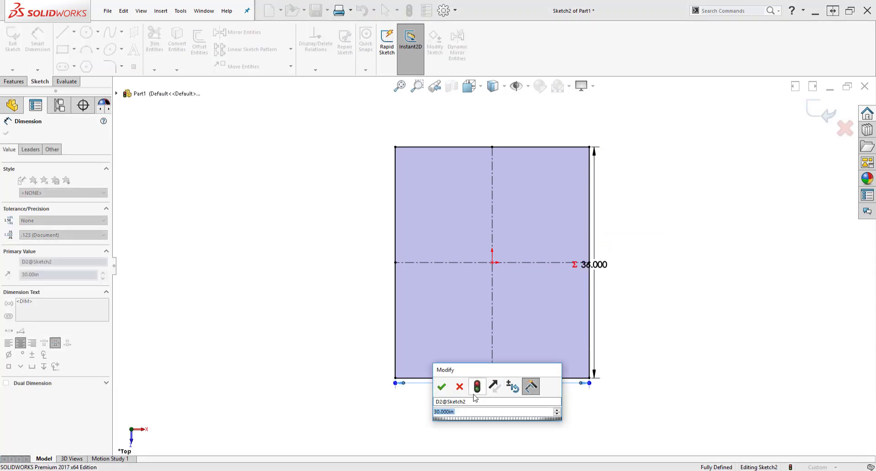
{"action": "type", "text": "=\"fra"}
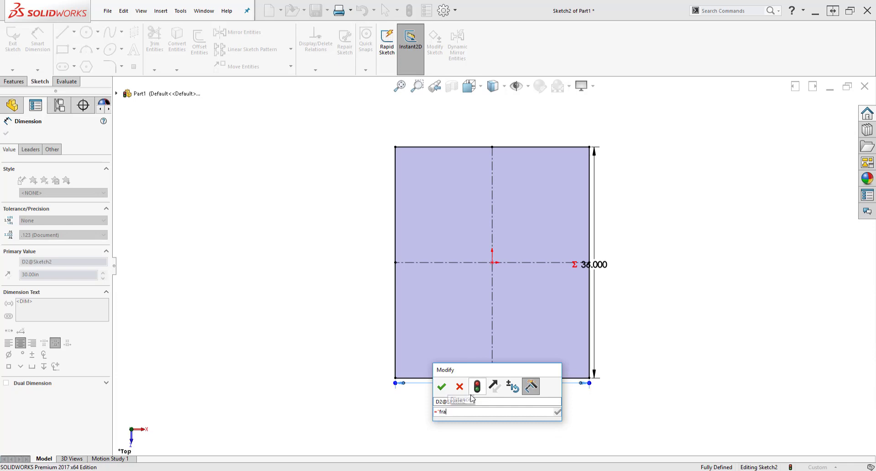
{"action": "type", "text": "me width\""}
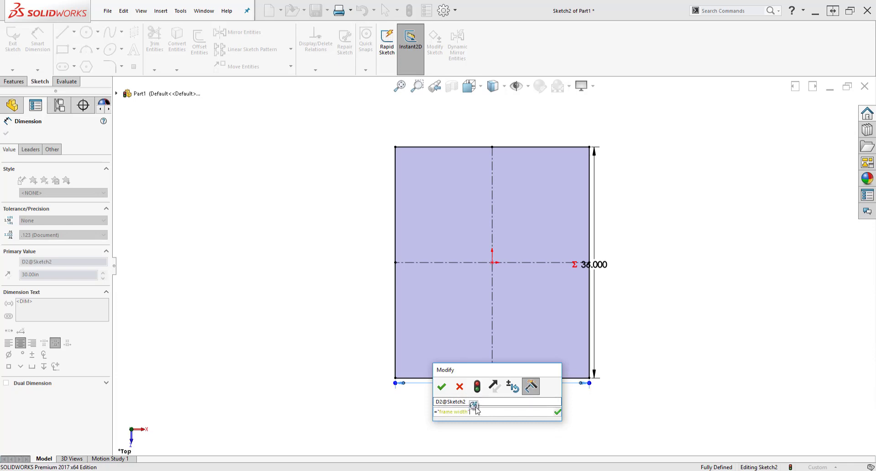
{"action": "left_click", "coordinate": [441, 387]}
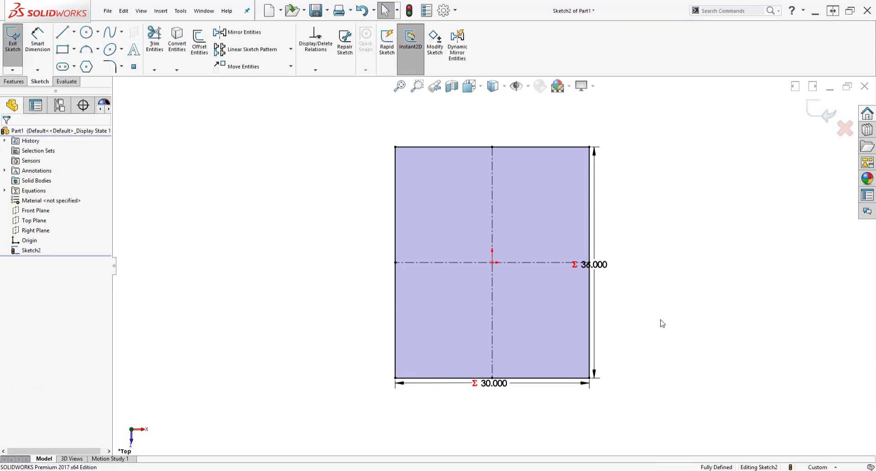
- Add a global variable named "frame Height" with the value 2 to the part's equations
{"action": "key", "text": "s"}
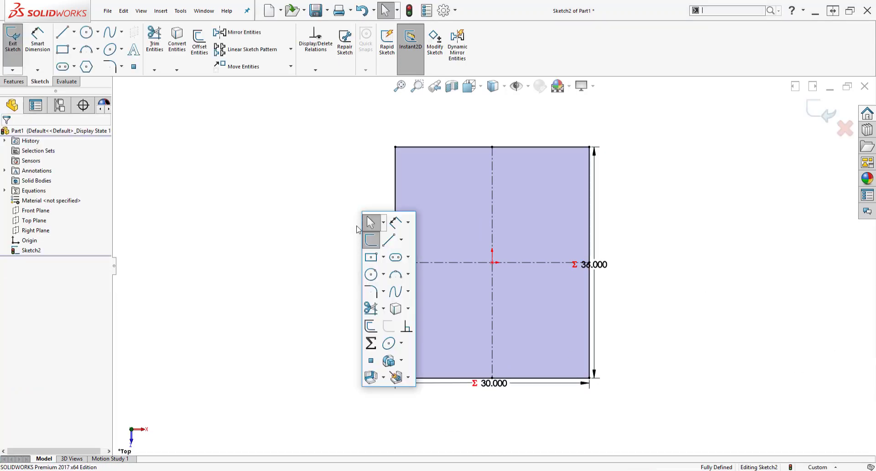
{"action": "left_click", "coordinate": [370, 343]}
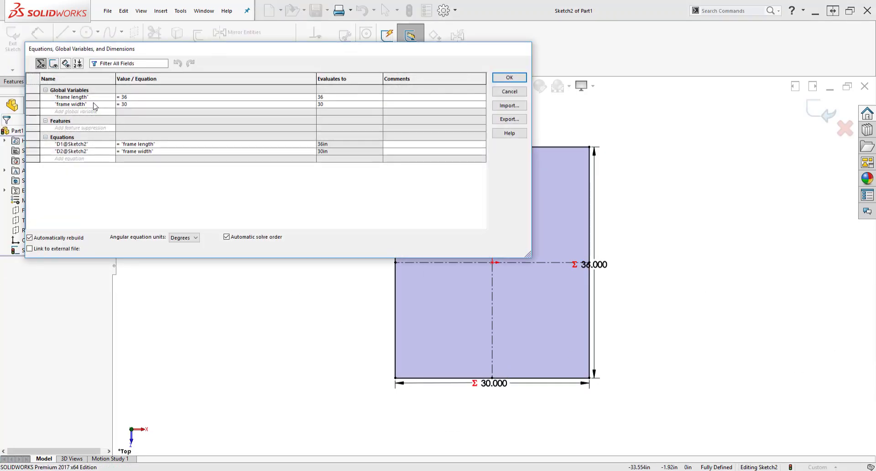
{"action": "left_click", "coordinate": [73, 112]}
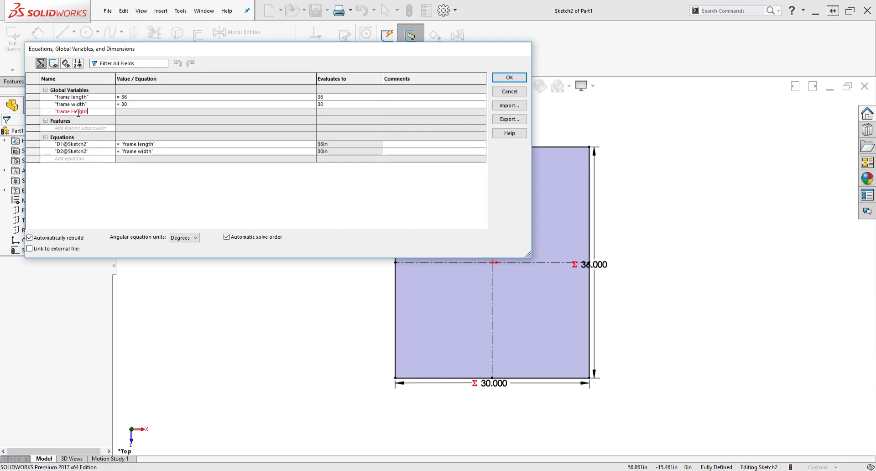
{"action": "key", "text": "Tab"}
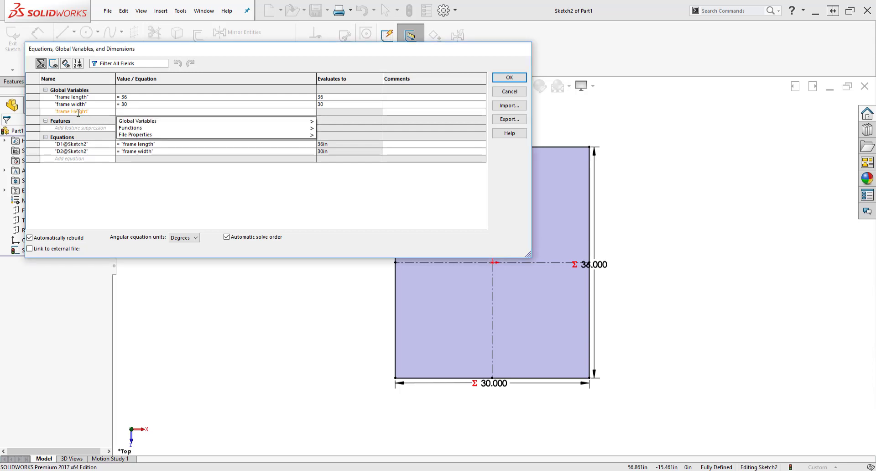
{"action": "type", "text": "2"}
{"action": "key", "text": "Tab"}
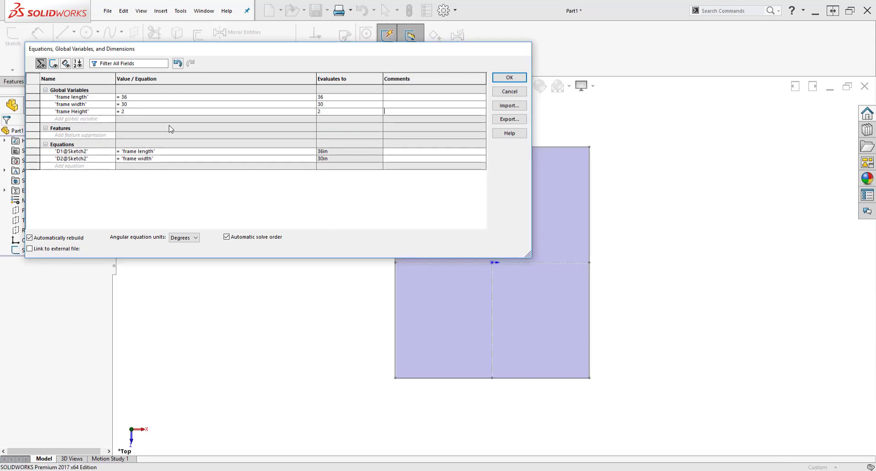
{"action": "left_click", "coordinate": [510, 79]}
- Extrude the rectangle sketch as a blind boss with its depth linked to the "frame Height" global variable
{"action": "key", "text": "s"}
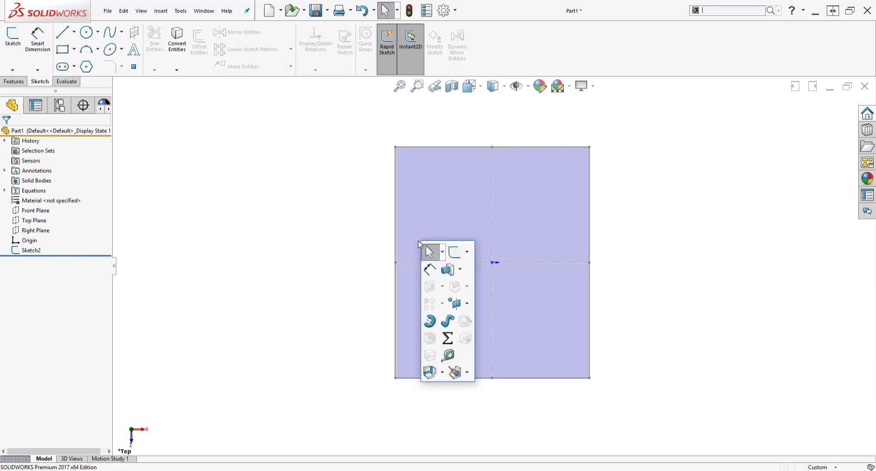
{"action": "left_click", "coordinate": [443, 372]}
{"action": "mouse_move", "coordinate": [452, 270]}
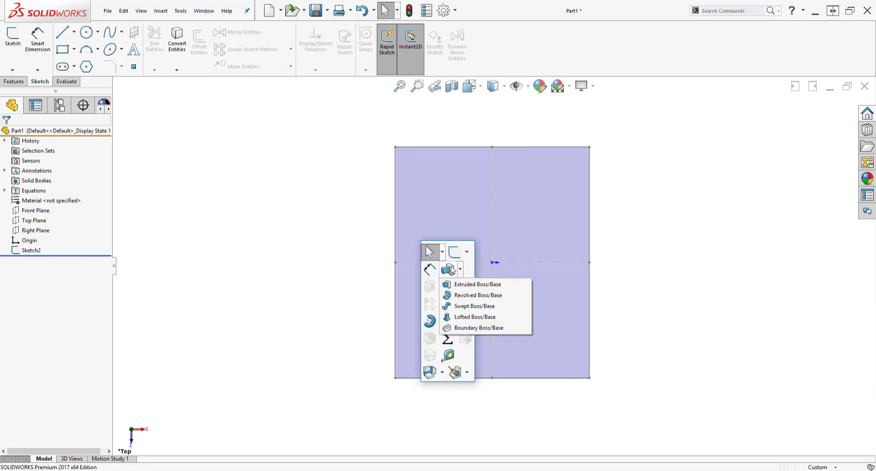
{"action": "left_click", "coordinate": [469, 283]}
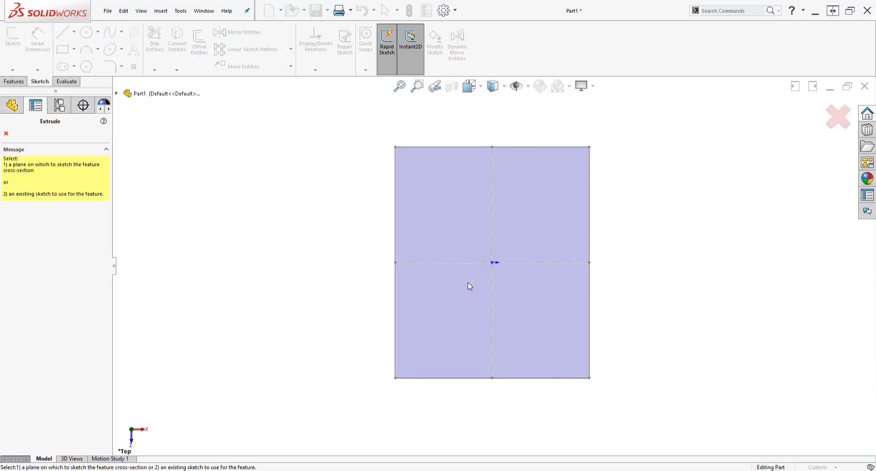
{"action": "left_click", "coordinate": [455, 264]}
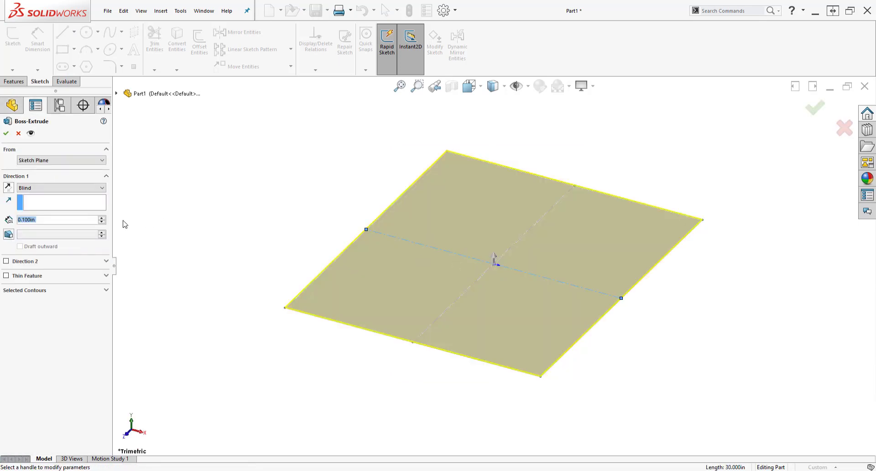
{"action": "type", "text": "=fram"}
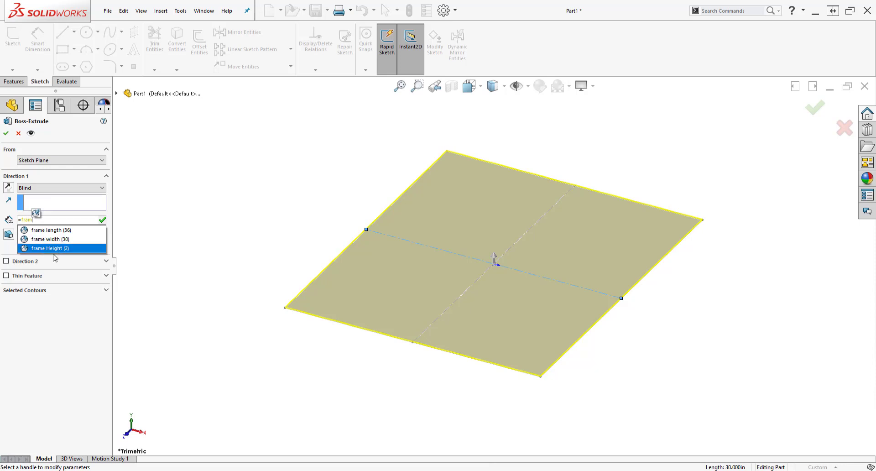
{"action": "left_click", "coordinate": [54, 249]}
{"action": "left_click", "coordinate": [103, 220]}
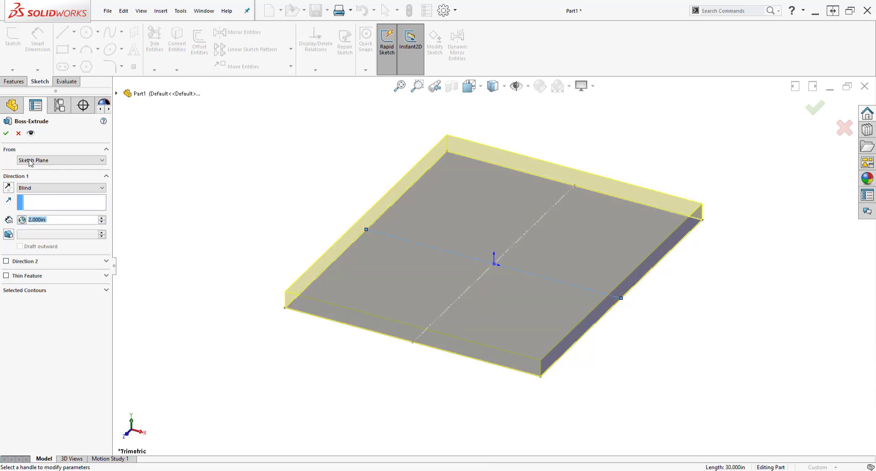
{"action": "left_click", "coordinate": [6, 133]}
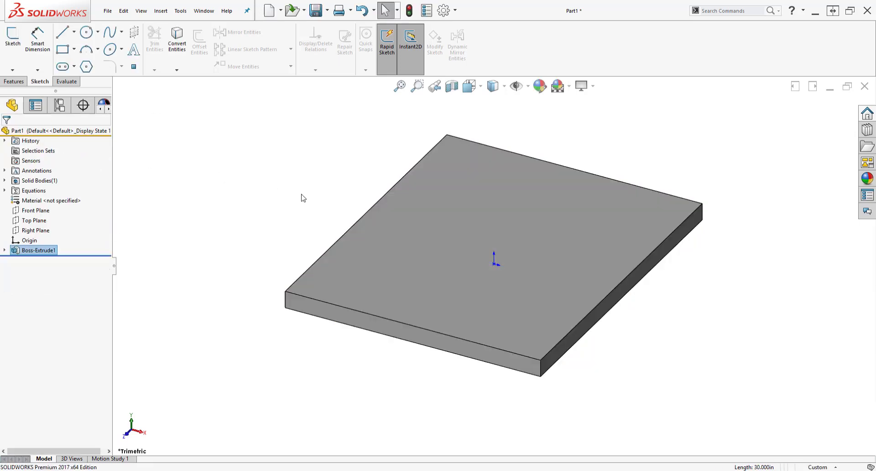
{"action": "left_click", "coordinate": [273, 168]}
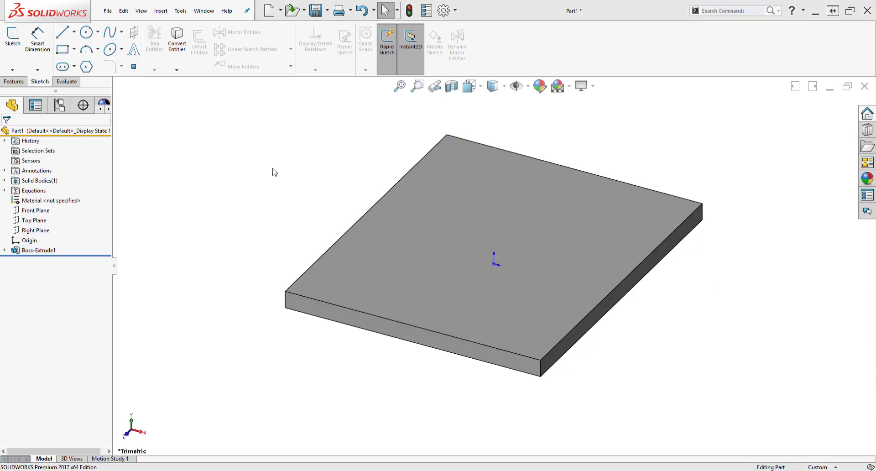
- Start a 3D sketch and convert all edges of the extruded block into sketch lines
{"action": "left_click", "coordinate": [13, 70]}
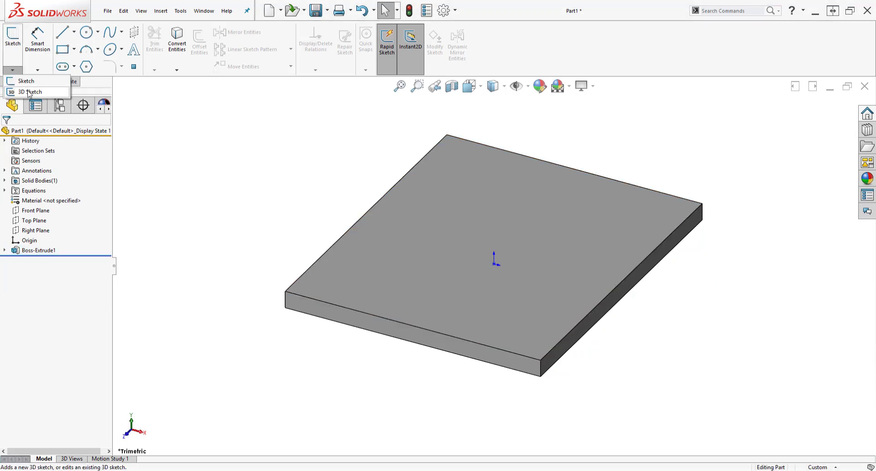
{"action": "left_click", "coordinate": [28, 91]}
{"action": "key", "text": "e"}
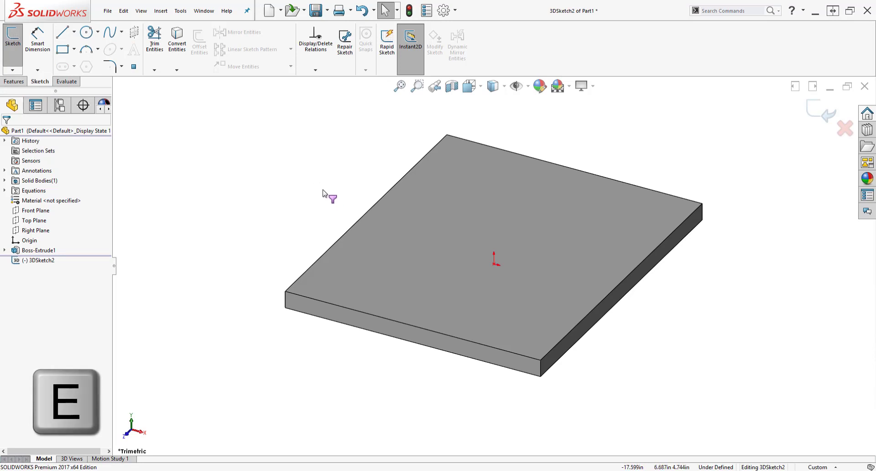
{"action": "key", "text": "ctrl+a"}
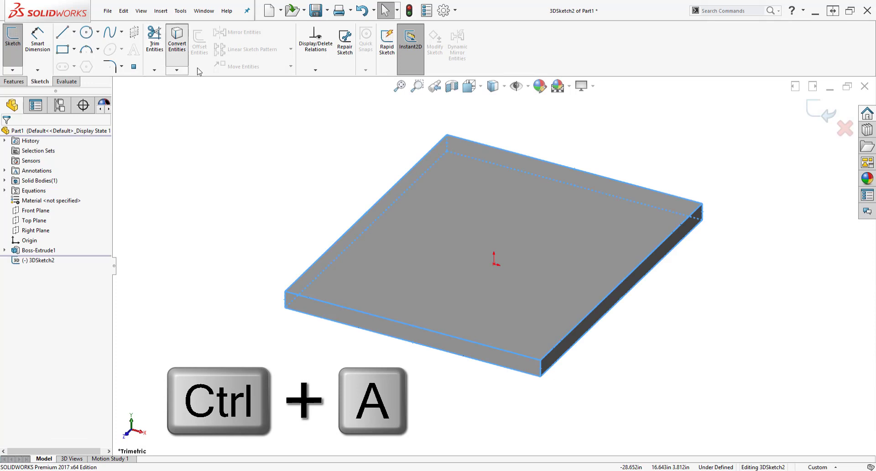
{"action": "left_click", "coordinate": [176, 39]}
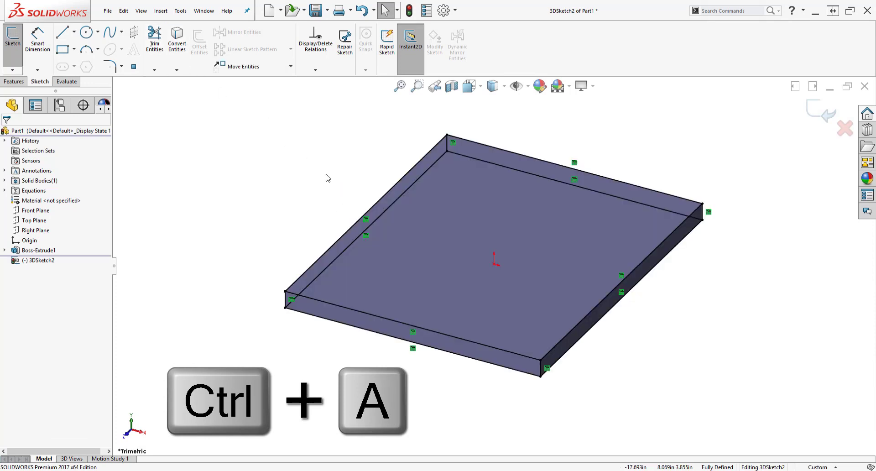
- Draw two lines between the block's lower front and rear edges, one inside each long side
{"action": "key", "text": "s"}
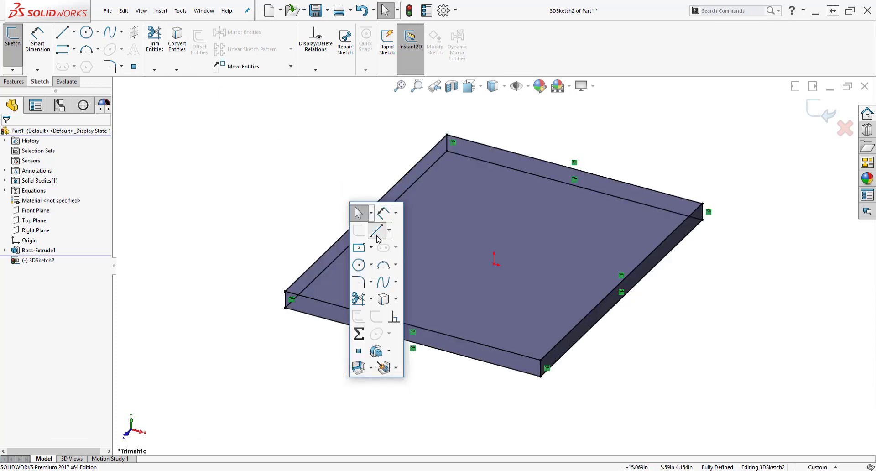
{"action": "left_click", "coordinate": [382, 210]}
{"action": "left_click", "coordinate": [328, 319]}
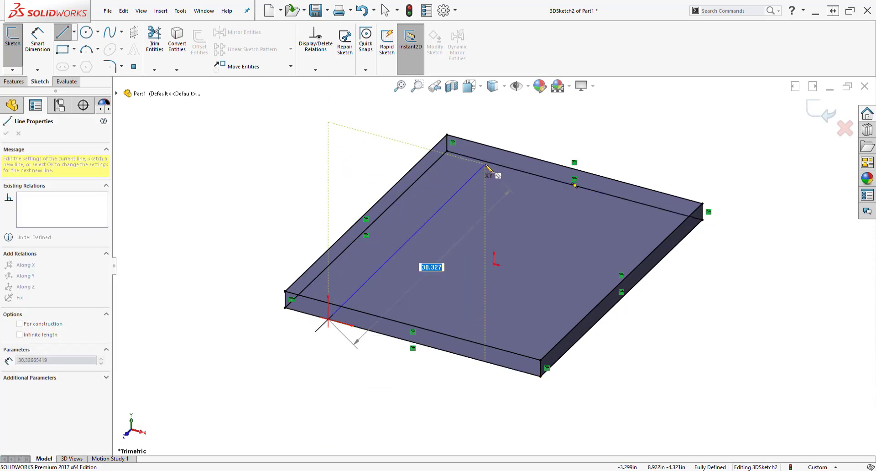
{"action": "key", "text": "F5"}
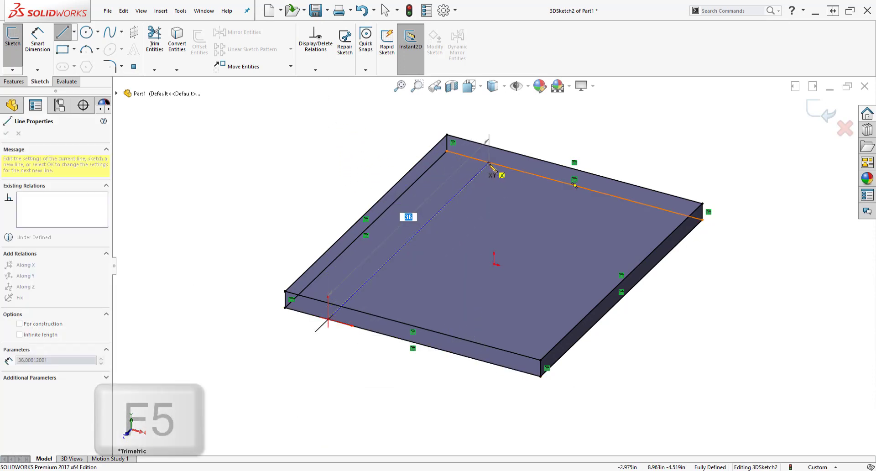
{"action": "left_click", "coordinate": [489, 163]}
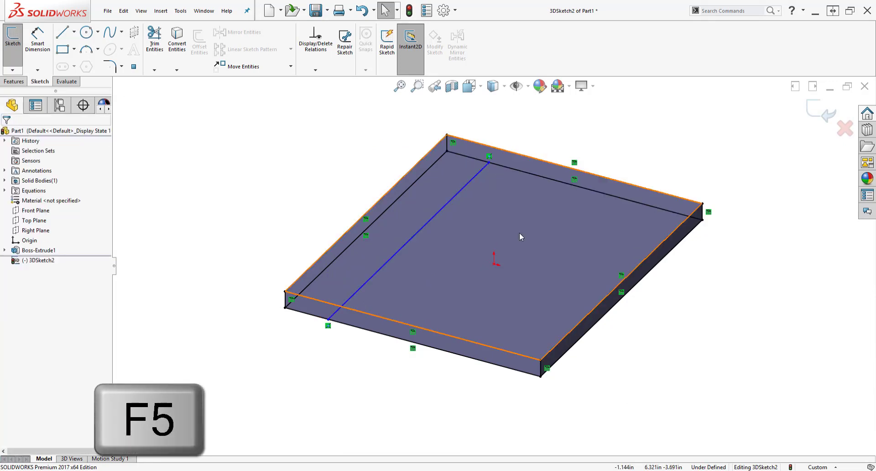
{"action": "right_click", "coordinate": [534, 244]}
{"action": "left_click", "coordinate": [567, 274]}
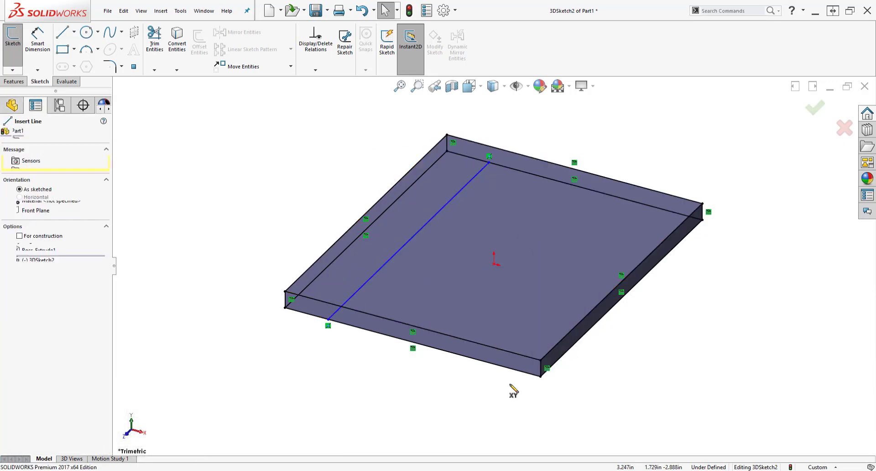
{"action": "left_click", "coordinate": [494, 363]}
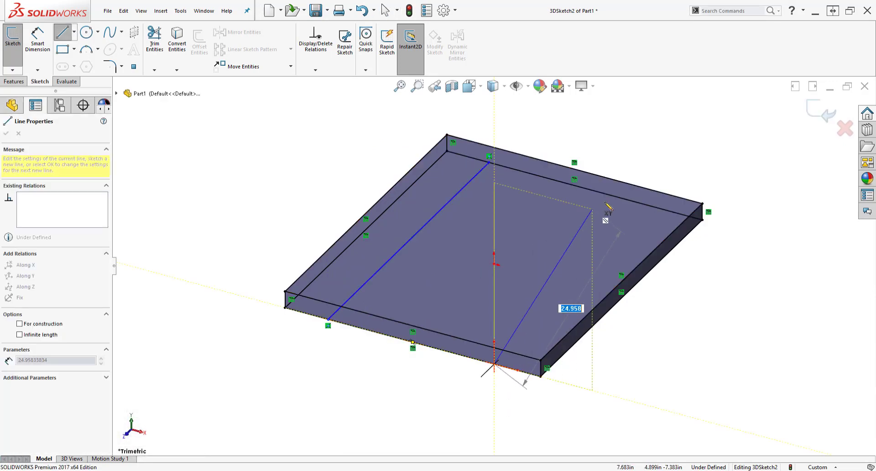
{"action": "left_click", "coordinate": [655, 202]}
{"action": "key", "text": "Escape"}
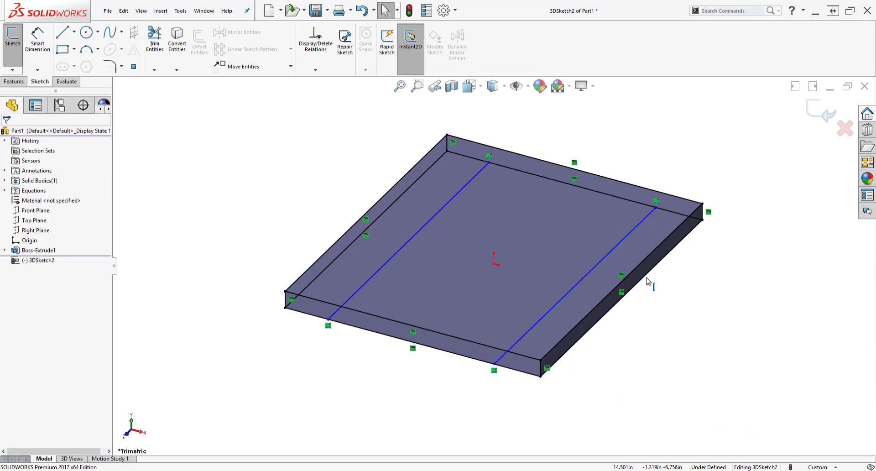
- Make both inner lines parallel to the block's lower right side line
{"action": "left_click", "coordinate": [615, 250]}
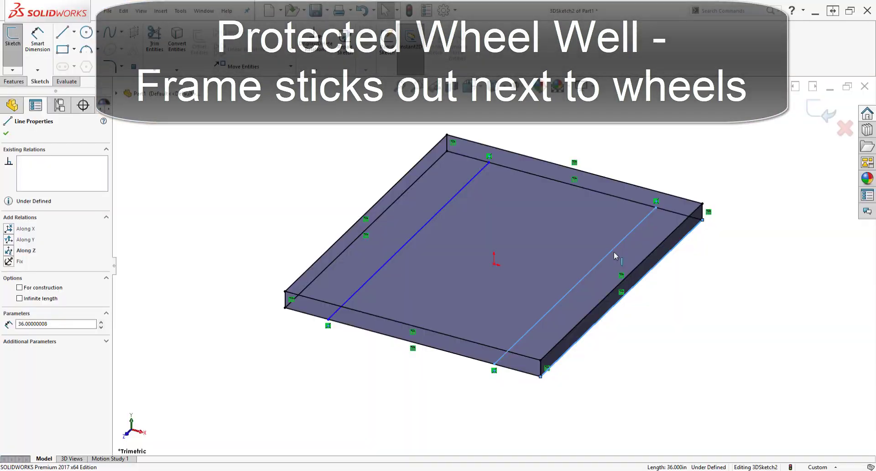
{"action": "left_click", "coordinate": [611, 251], "text": "ctrl"}
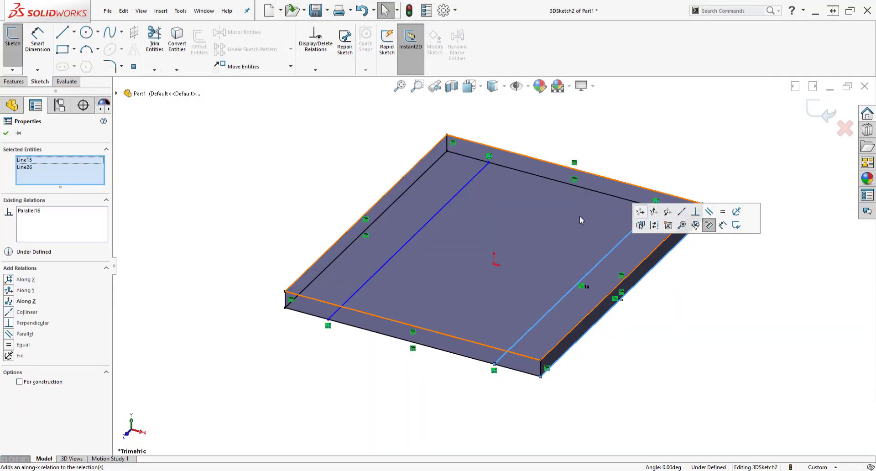
{"action": "left_click", "coordinate": [449, 208], "text": "ctrl"}
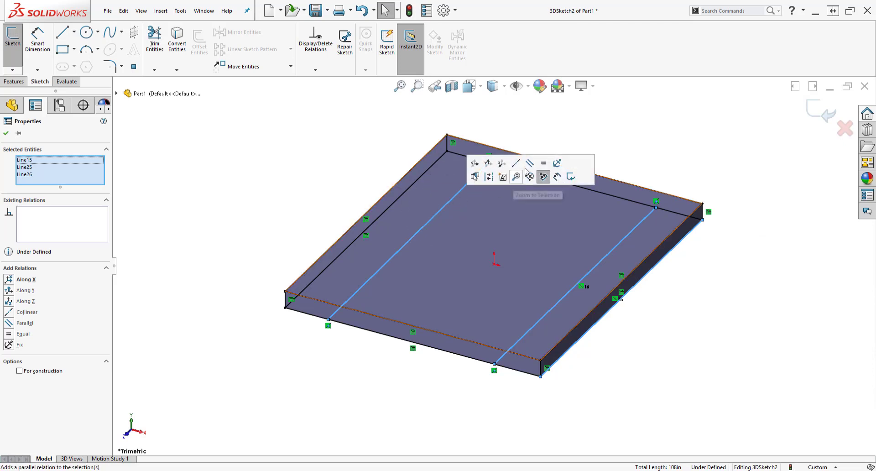
{"action": "left_click", "coordinate": [532, 165]}
- Dimension the left inner line 3 in from the block's lower left side line
{"action": "key", "text": "d"}
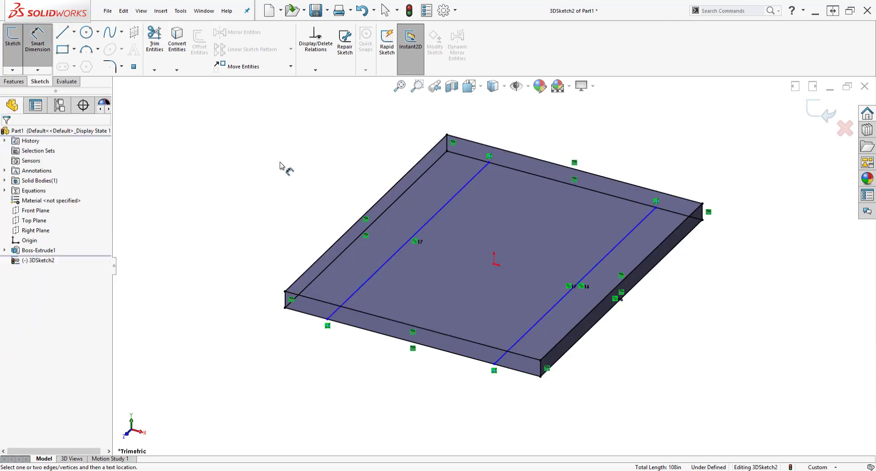
{"action": "left_click", "coordinate": [392, 258]}
{"action": "left_click", "coordinate": [356, 239]}
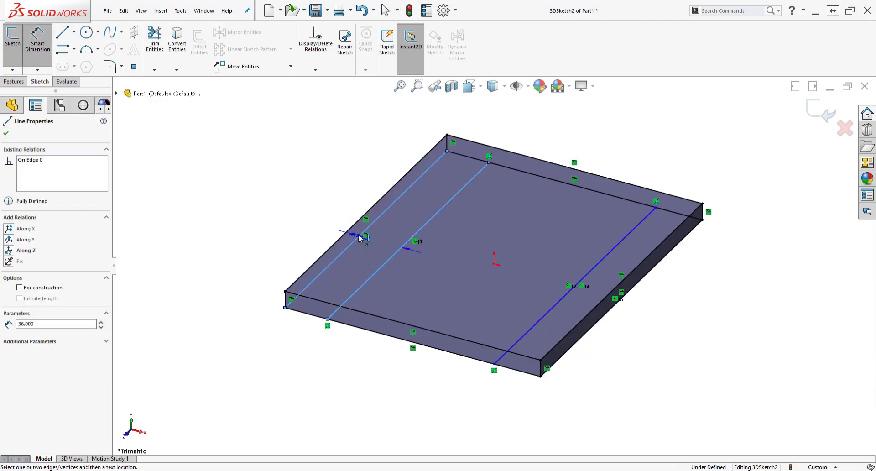
{"action": "left_click", "coordinate": [297, 212]}
{"action": "type", "text": "3"}
{"action": "key", "text": "Return"}
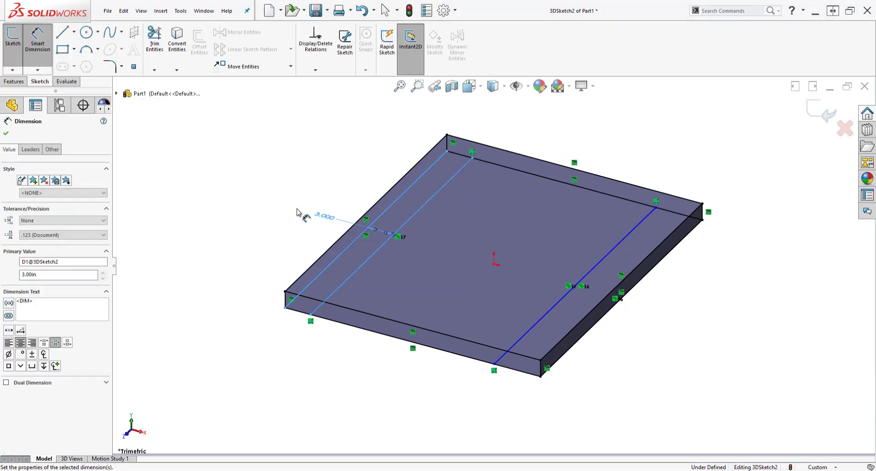
- Dimension the right inner line 3 in from the block's lower right side line
{"action": "left_click", "coordinate": [540, 326]}
{"action": "left_click", "coordinate": [581, 336]}
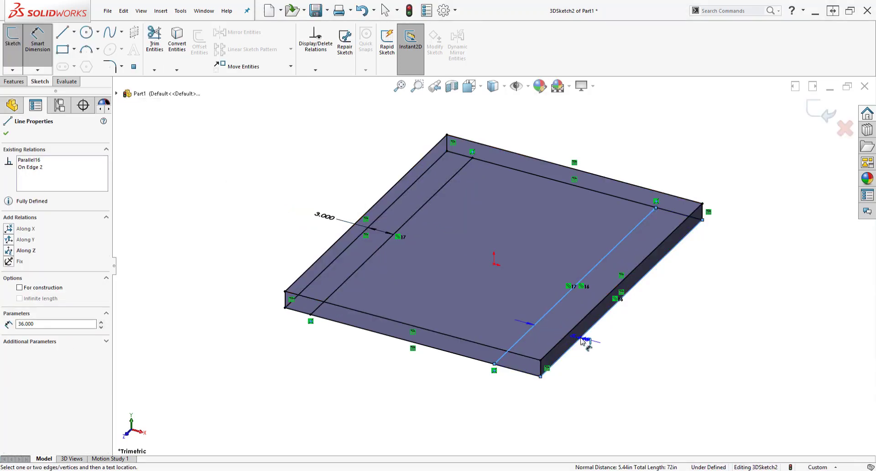
{"action": "left_click", "coordinate": [723, 182]}
{"action": "type", "text": "3993108in"}
{"action": "key", "text": "Return"}
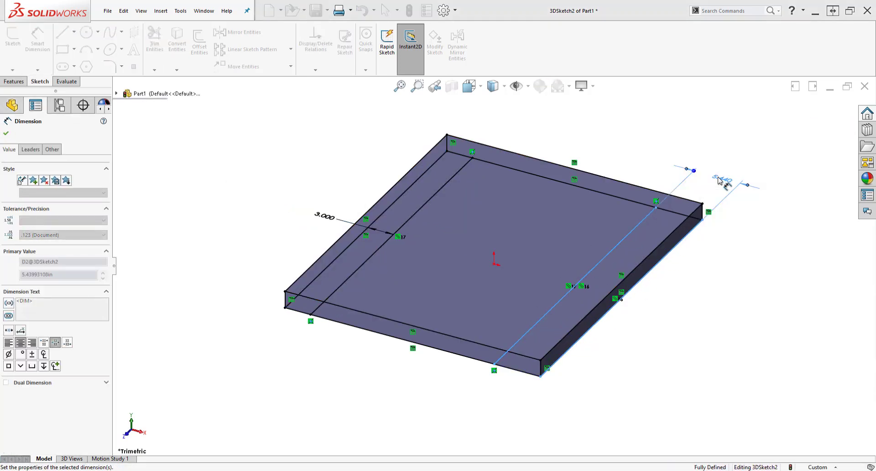
{"action": "key", "text": "Escape"}
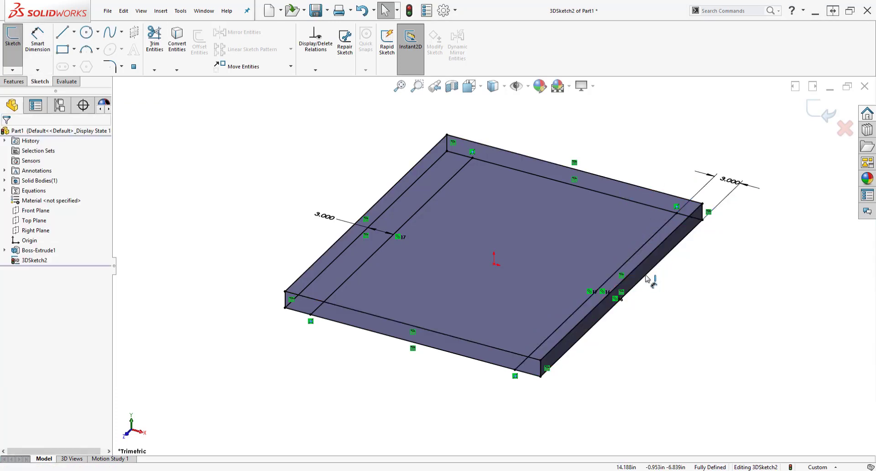
- Convert the block's two lower long side lines to construction geometry and exit the 3D sketch
{"action": "left_click", "coordinate": [643, 277]}
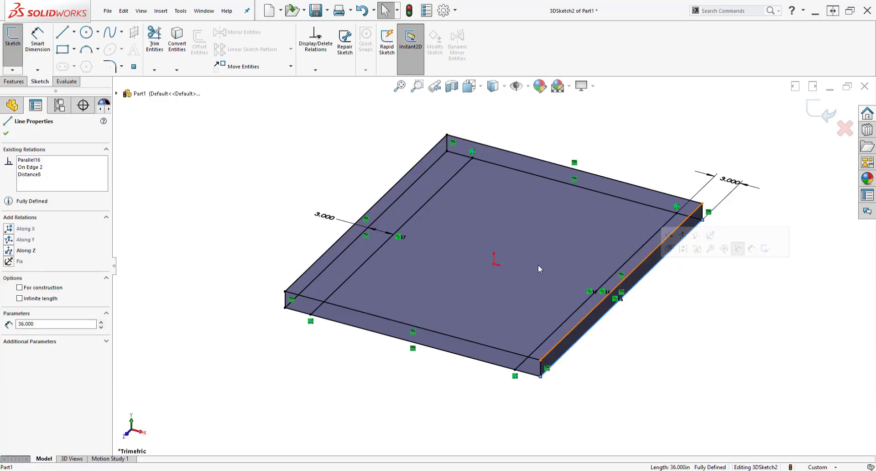
{"action": "left_click", "coordinate": [351, 247], "text": "ctrl"}
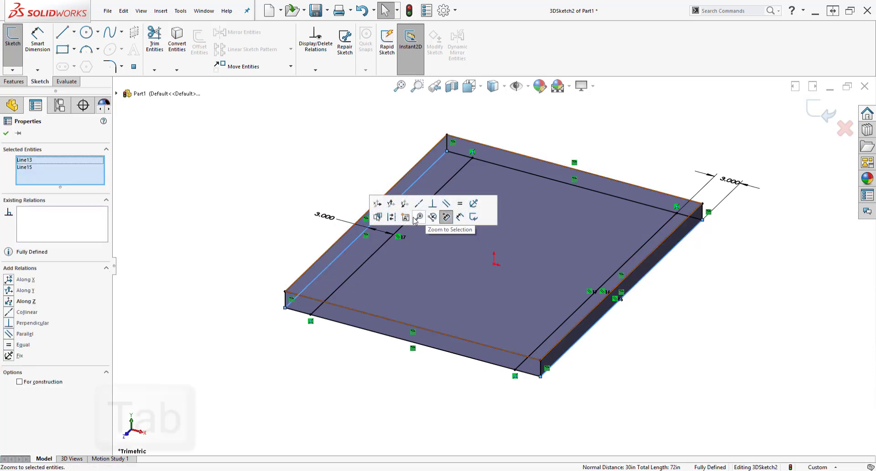
{"action": "left_click", "coordinate": [392, 216]}
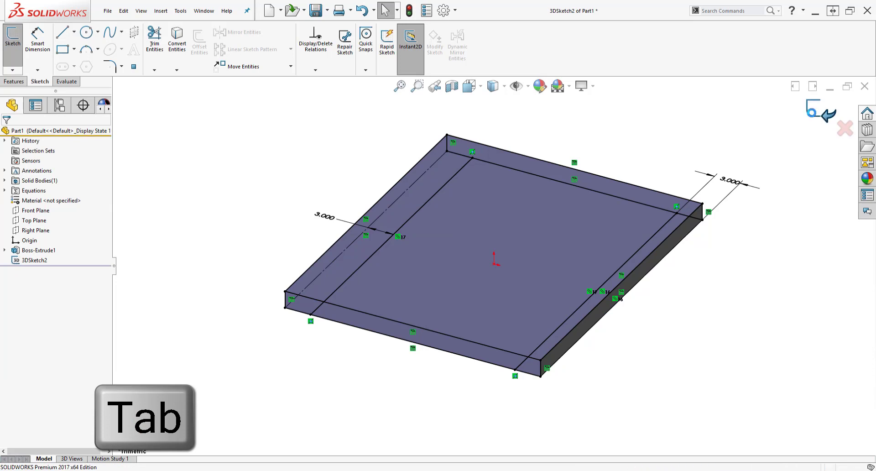
{"action": "left_click", "coordinate": [818, 114]}
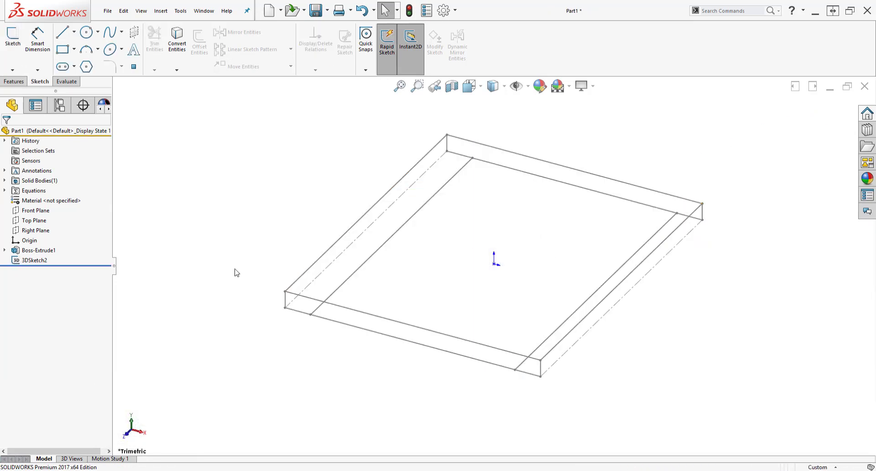
- Delete the Boss-Extrude1 solid body, leaving the 3D sketch as the frame layout
{"action": "left_click", "coordinate": [5, 180]}
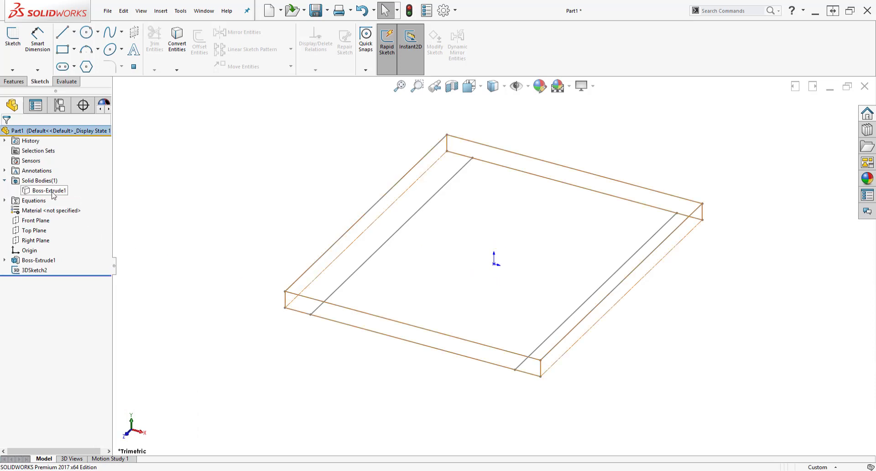
{"action": "right_click", "coordinate": [54, 192]}
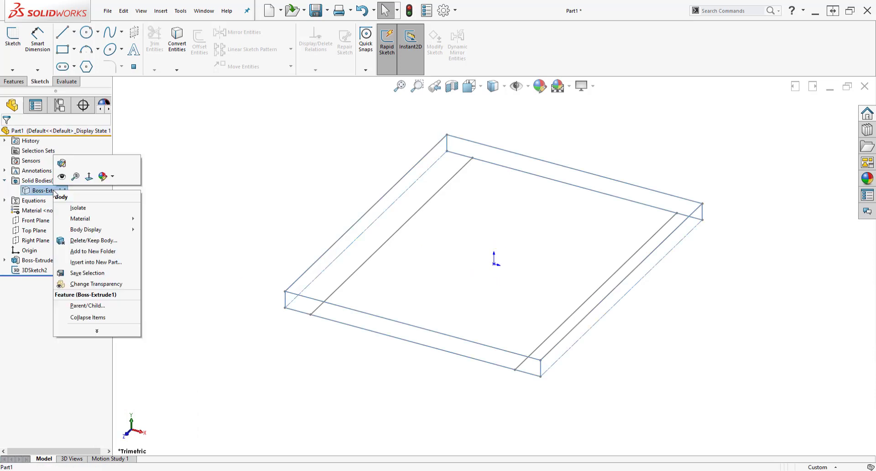
{"action": "left_click", "coordinate": [91, 240]}
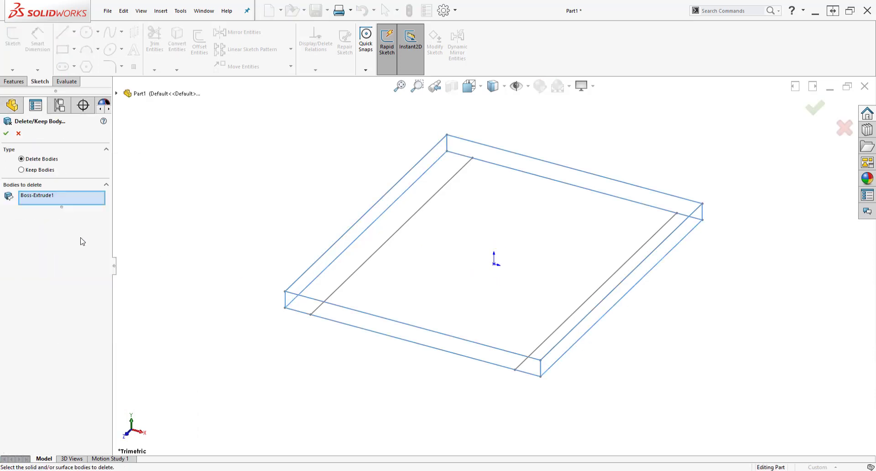
{"action": "left_click", "coordinate": [6, 133]}
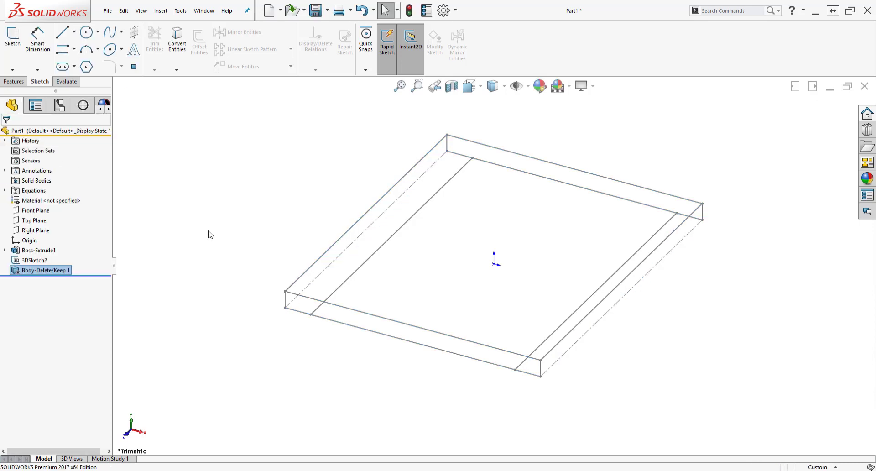
{"action": "left_click", "coordinate": [591, 369]}
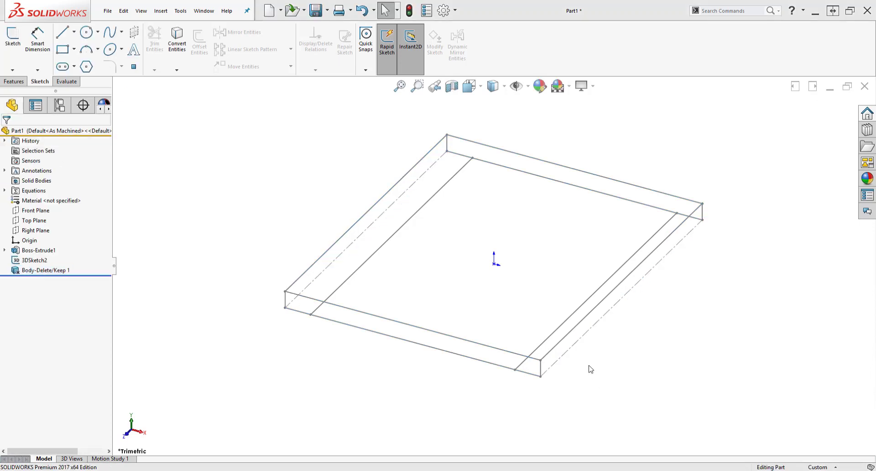
- Set up a weldment structural member with ANSI Inch_Training standard, Al Tube (rectangular) type and 2.00 x 1.00 Rect x .104 Wall size
{"action": "right_click", "coordinate": [71, 84]}
{"action": "left_click", "coordinate": [91, 130]}
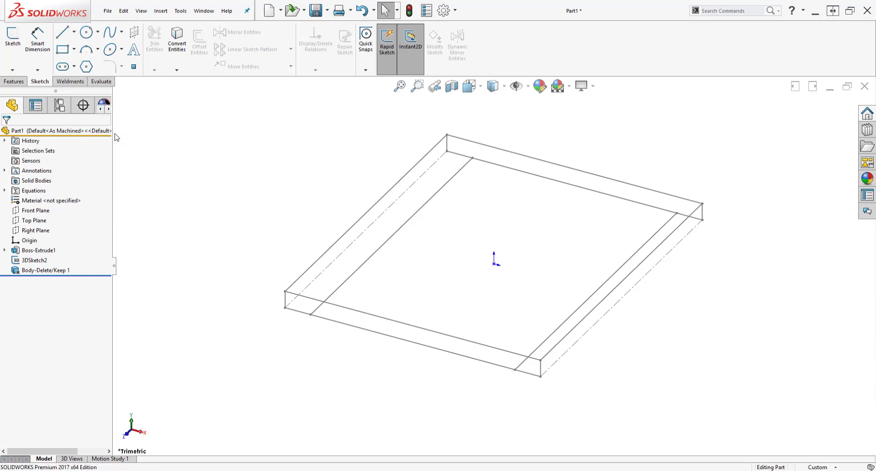
{"action": "left_click", "coordinate": [71, 82]}
{"action": "left_click", "coordinate": [66, 43]}
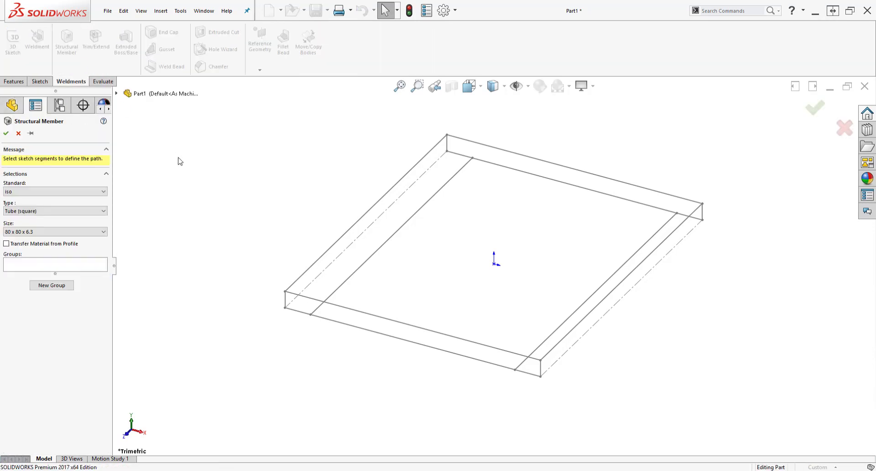
{"action": "left_click", "coordinate": [68, 192]}
{"action": "left_click", "coordinate": [36, 199]}
{"action": "left_click", "coordinate": [45, 210]}
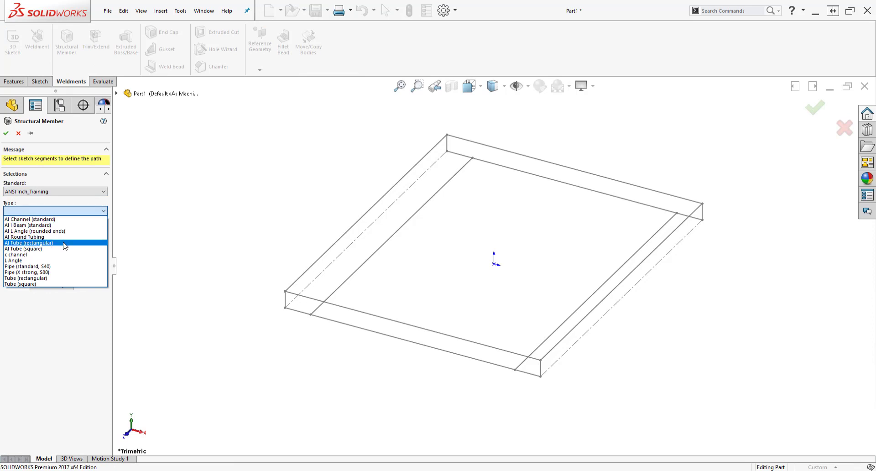
{"action": "left_click", "coordinate": [63, 243]}
{"action": "left_click", "coordinate": [62, 232]}
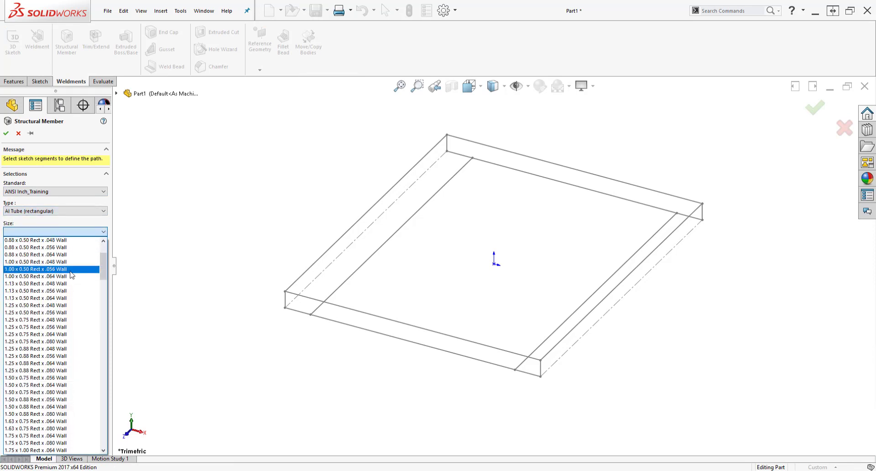
{"action": "scroll", "coordinate": [64, 279], "scroll_direction": "down", "scroll_amount": 5}
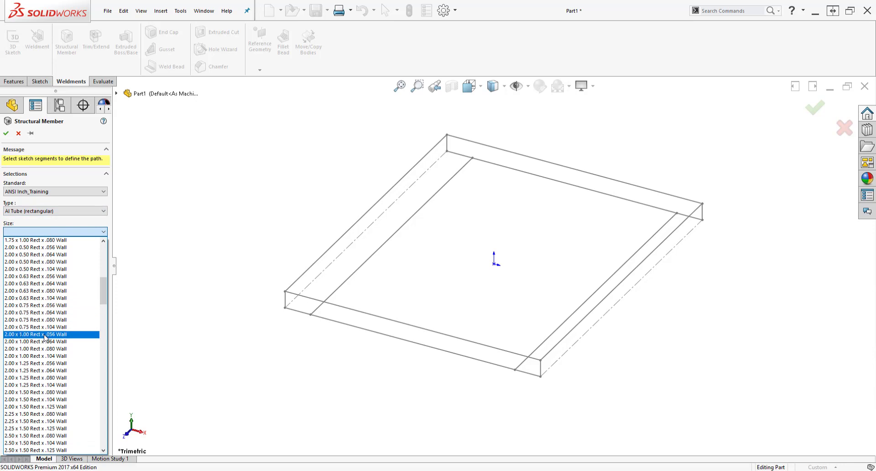
{"action": "left_click", "coordinate": [61, 356]}
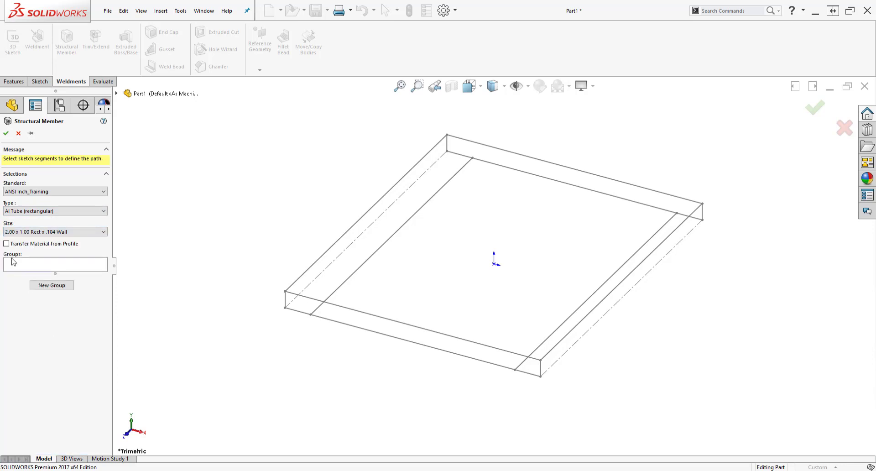
- Add a tube along the lower front line and locate its profile on the path by the lower outer corner
{"action": "left_click", "coordinate": [20, 270]}
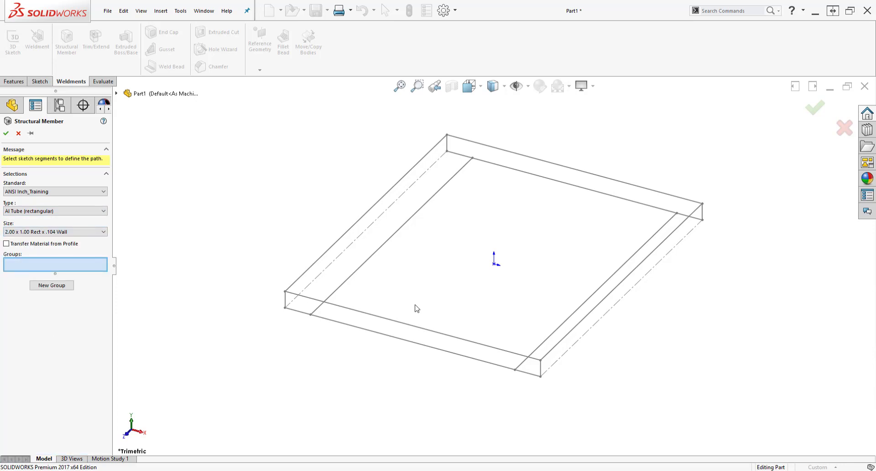
{"action": "left_click", "coordinate": [433, 348]}
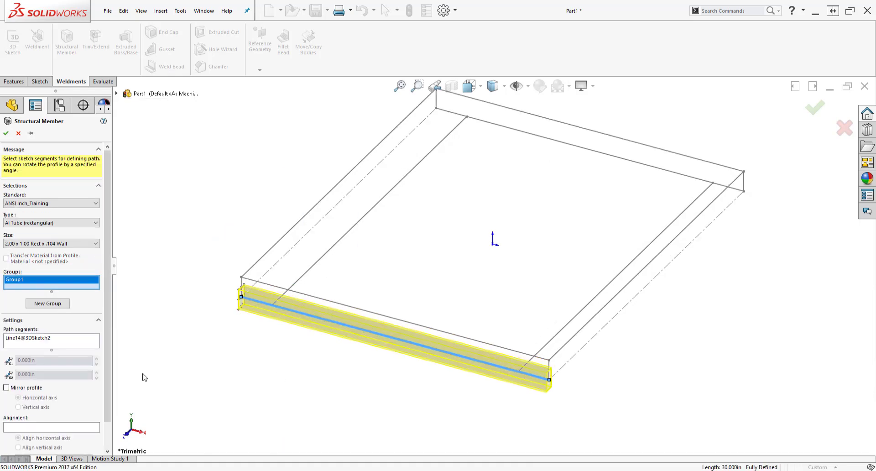
{"action": "scroll", "coordinate": [107, 327], "scroll_direction": "down", "scroll_amount": 1}
{"action": "left_click", "coordinate": [61, 446]}
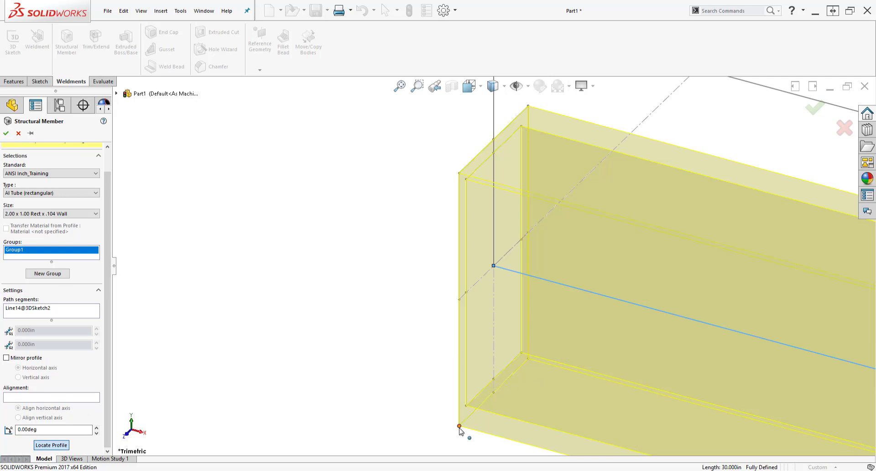
{"action": "left_click", "coordinate": [458, 427]}
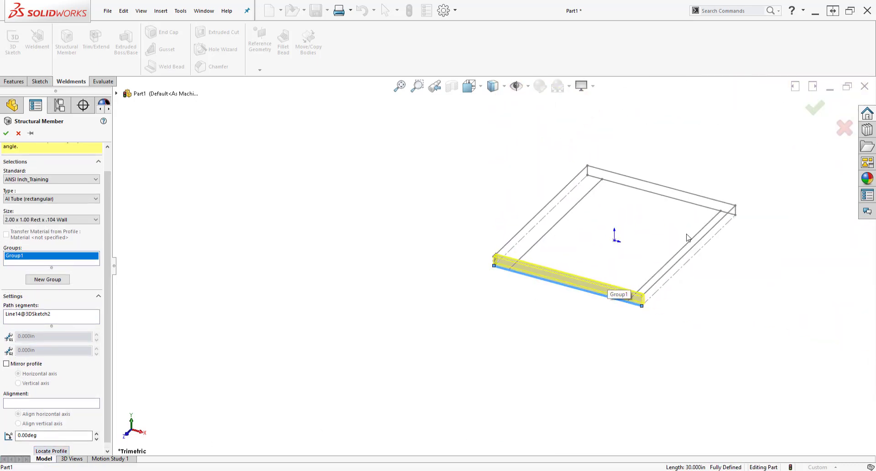
- Add a second group with a tube along the lower rear line, locating its profile by the lower outer corner
{"action": "left_click", "coordinate": [65, 278]}
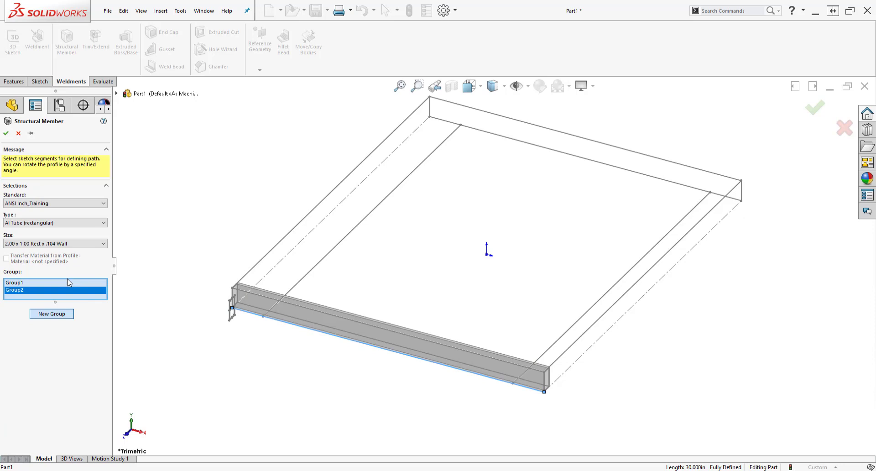
{"action": "left_click", "coordinate": [457, 126]}
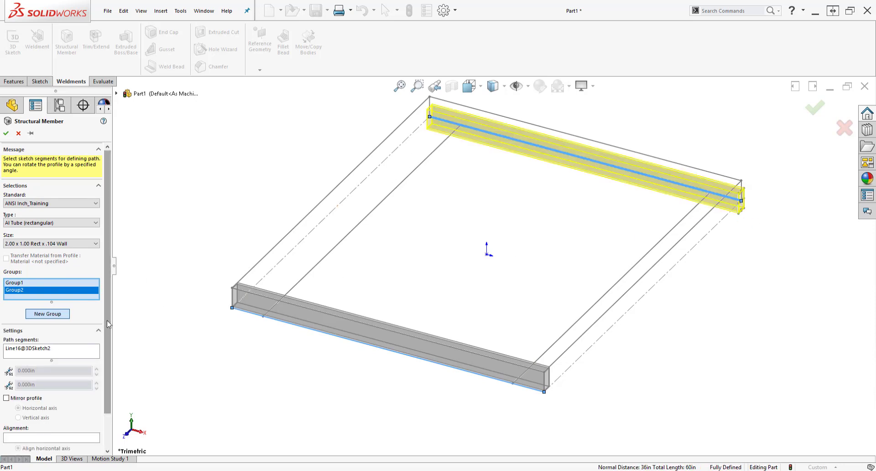
{"action": "scroll", "coordinate": [104, 324], "scroll_direction": "down", "scroll_amount": 2}
{"action": "left_click", "coordinate": [51, 444]}
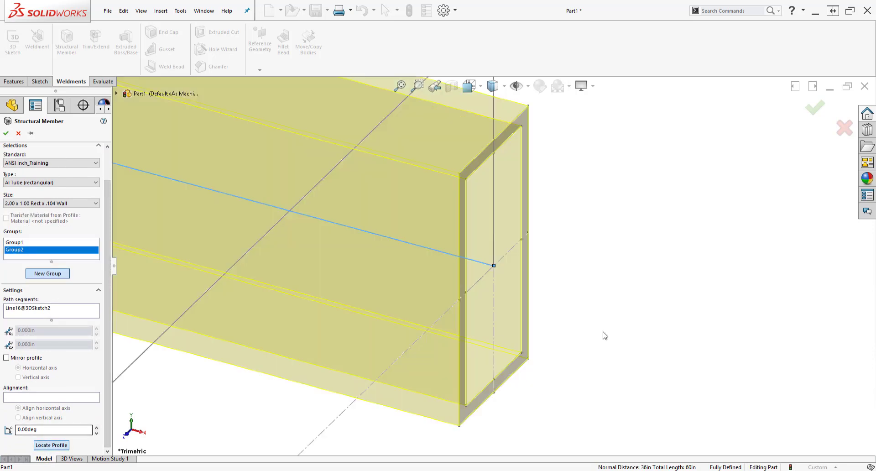
{"action": "left_click", "coordinate": [528, 359]}
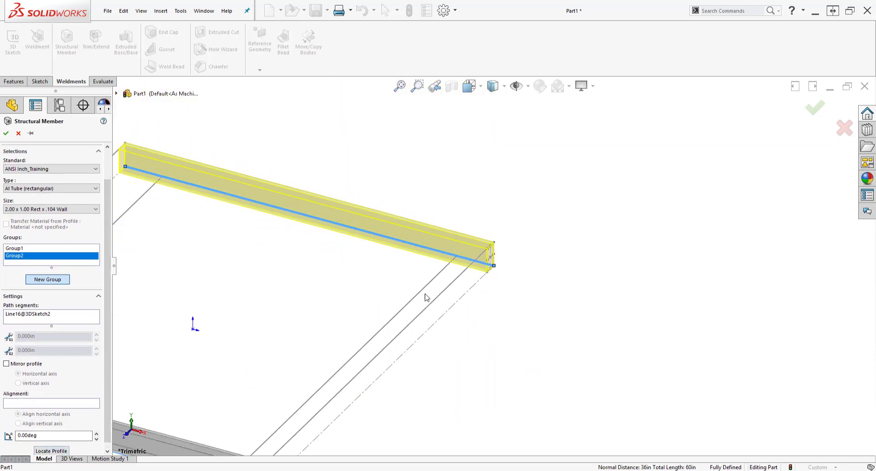
- Add a third group with a tube along the right inner line, locating its profile by the lower right corner
{"action": "left_click", "coordinate": [47, 280]}
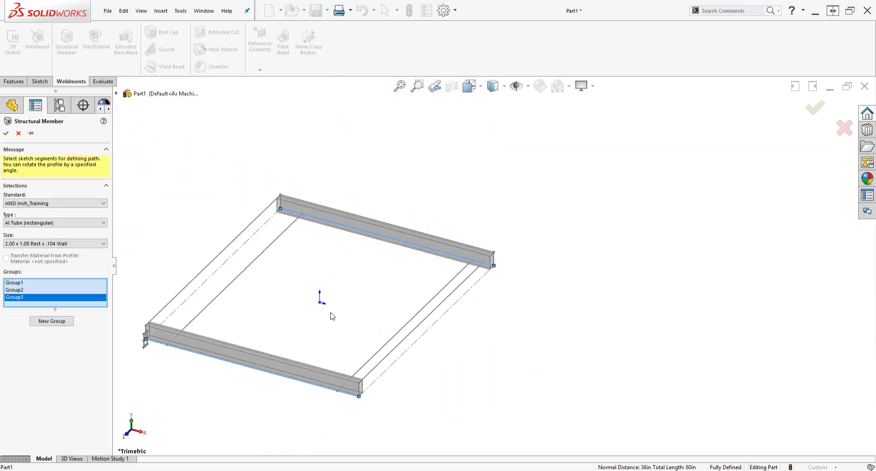
{"action": "left_click", "coordinate": [363, 367]}
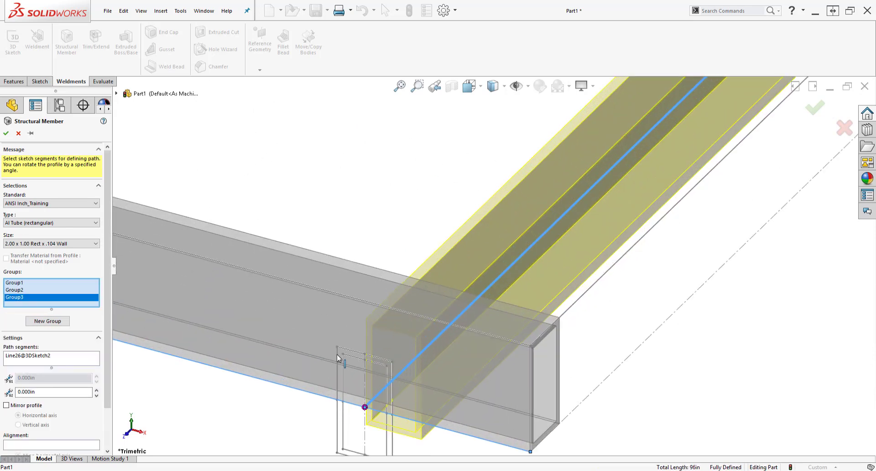
{"action": "scroll", "coordinate": [68, 393], "scroll_direction": "down", "scroll_amount": 3}
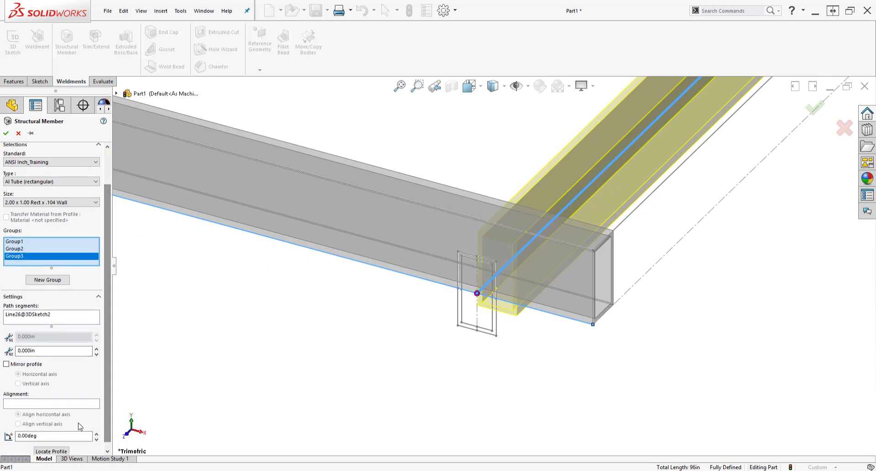
{"action": "left_click", "coordinate": [61, 448]}
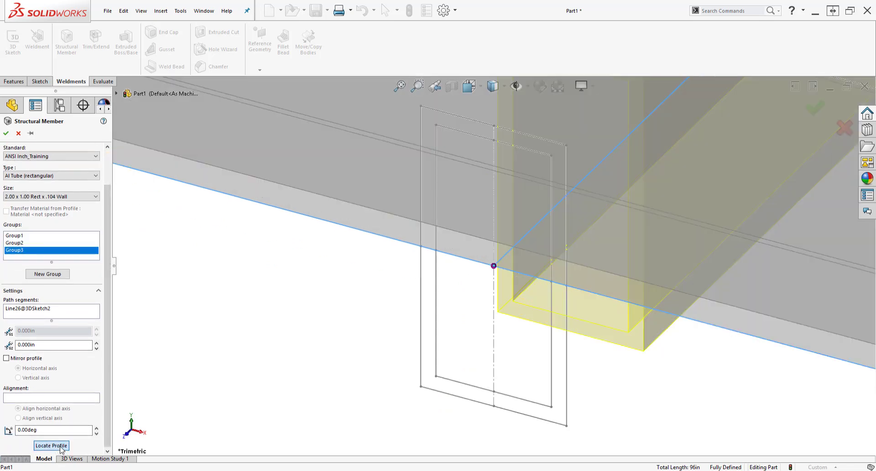
{"action": "left_click", "coordinate": [566, 426]}
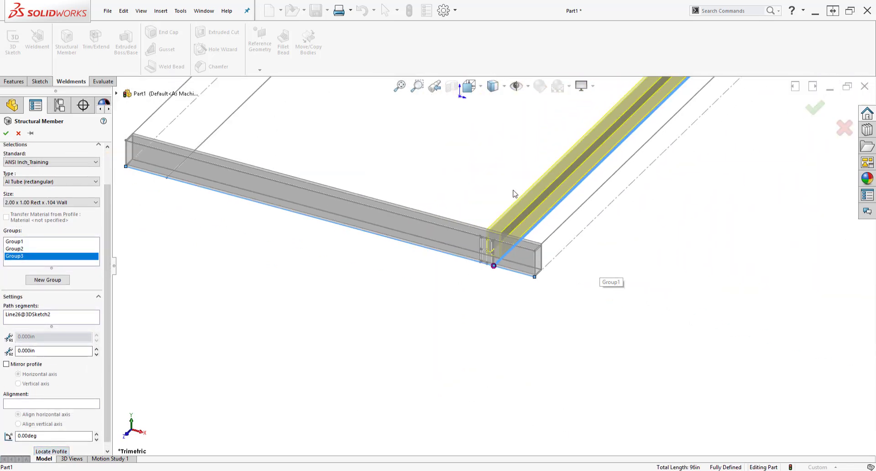
- Add a fourth group along the left inner line, locate its profile by the lower left corner, and accept the structural member
{"action": "scroll", "coordinate": [406, 178], "scroll_direction": "down", "scroll_amount": 3}
{"action": "left_click", "coordinate": [49, 281]}
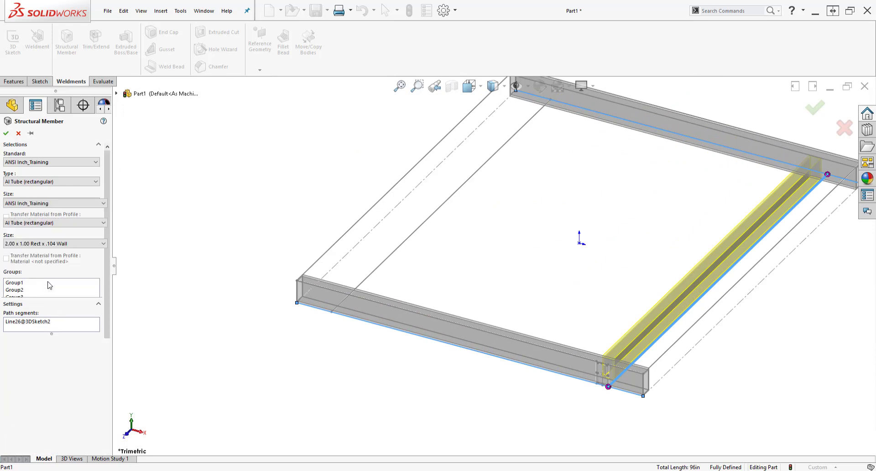
{"action": "left_click", "coordinate": [370, 282]}
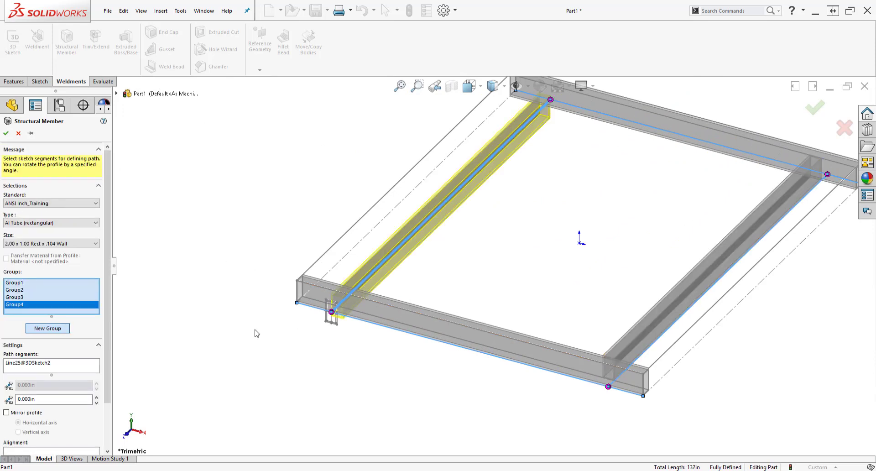
{"action": "scroll", "coordinate": [101, 371], "scroll_direction": "down", "scroll_amount": 3}
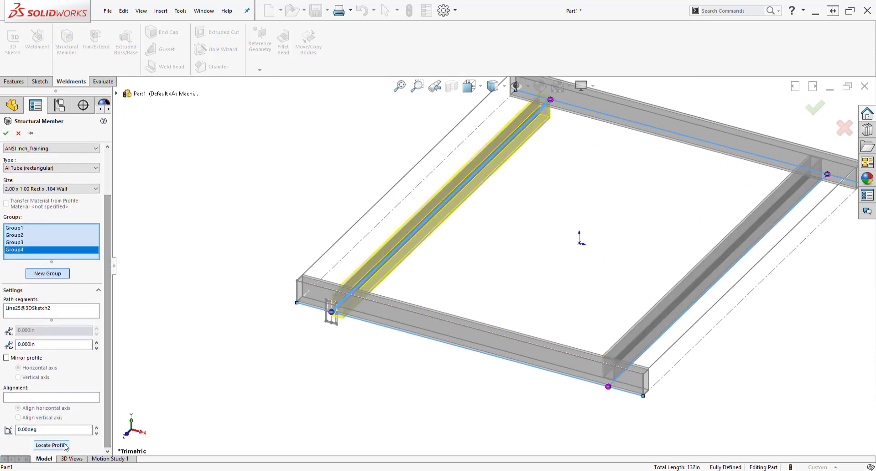
{"action": "left_click", "coordinate": [51, 445]}
{"action": "left_click", "coordinate": [421, 387]}
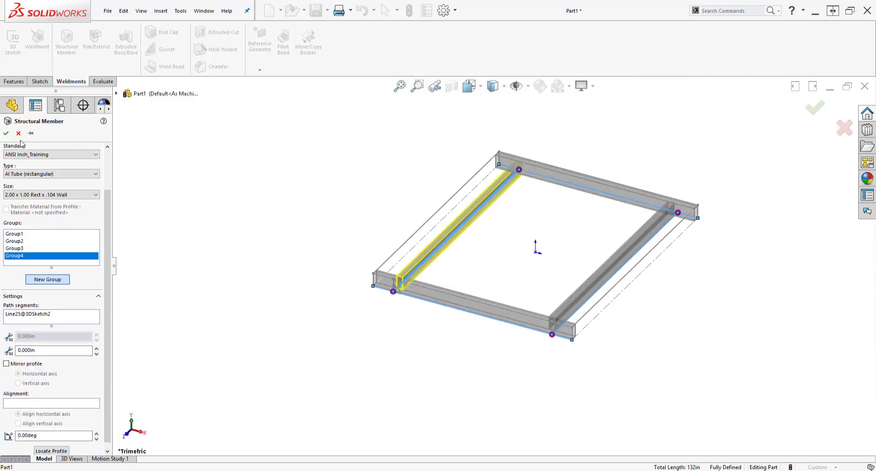
{"action": "left_click", "coordinate": [6, 132]}
- Place a copy of the ball shifter gearbox in the West Coast Drive top-level assembly and undo the copy
{"action": "scroll", "coordinate": [578, 255], "scroll_direction": "down", "scroll_amount": 2}
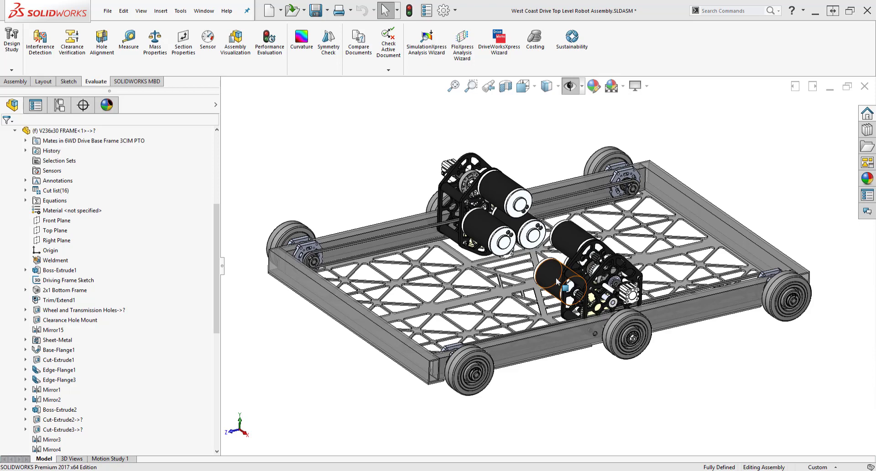
{"action": "left_click_drag", "start_coordinate": [534, 279], "coordinate": [762, 230], "text": "ctrl"}
{"action": "key", "text": "ctrl+z"}
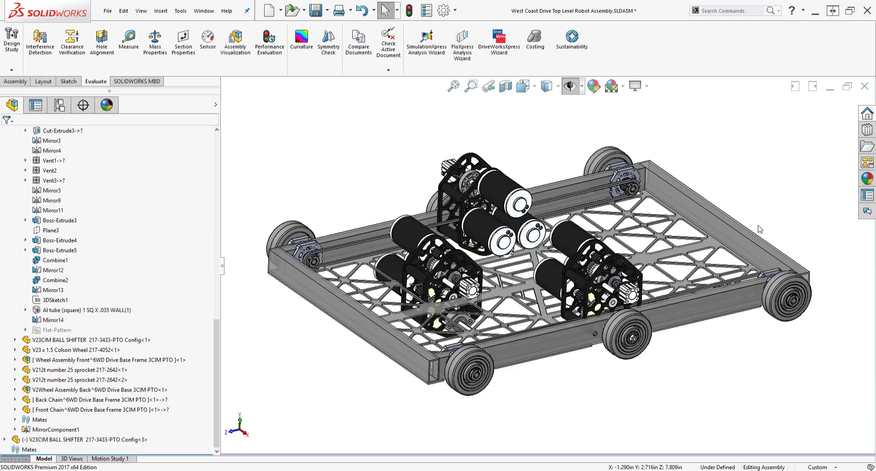
{"action": "key", "text": "ctrl+z"}
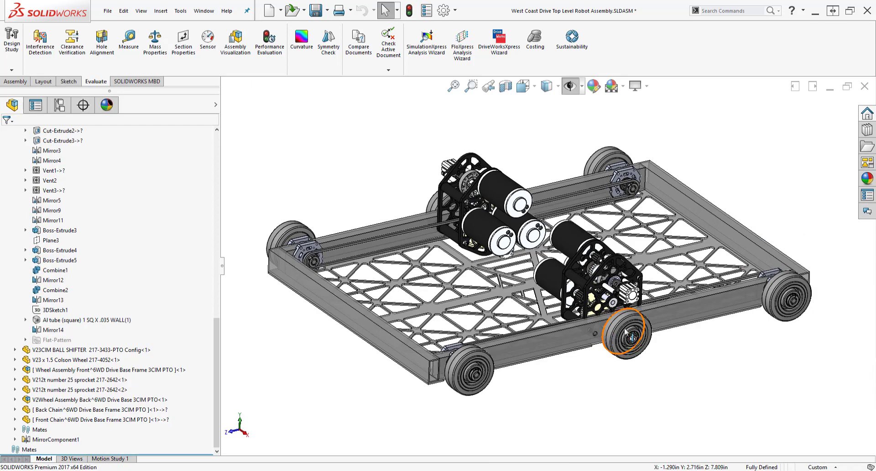
- Hide the middle Colson wheel on the near side to expose the gearbox bearing block and hex output shaft
{"action": "scroll", "coordinate": [620, 329], "scroll_direction": "down", "scroll_amount": 4}
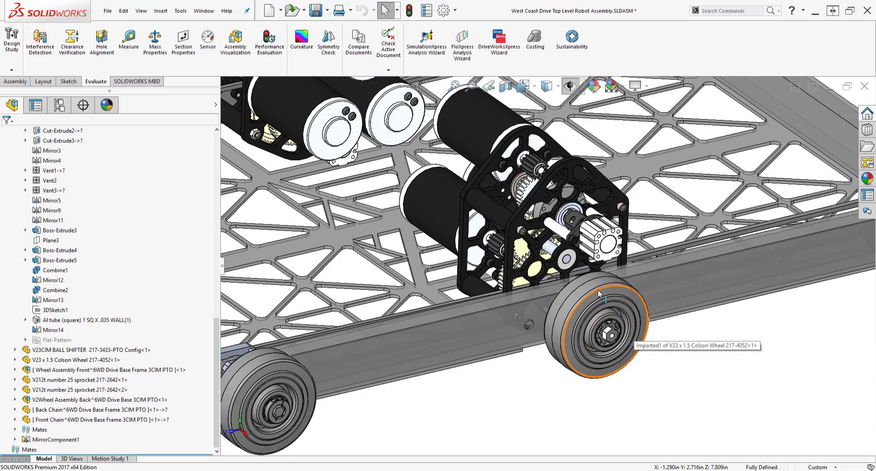
{"action": "key", "text": "Tab"}
{"action": "scroll", "coordinate": [586, 302], "scroll_direction": "down", "scroll_amount": 3}
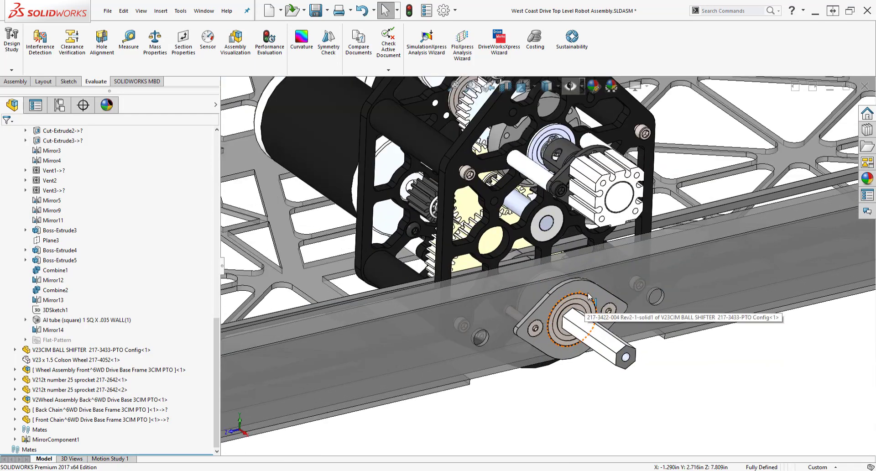
- Switch to the VEXpro WCP DS Gearbox page in the browser and examine the mounting hole dimensions on page 3 of the drawing
{"action": "key", "text": "Tab"}
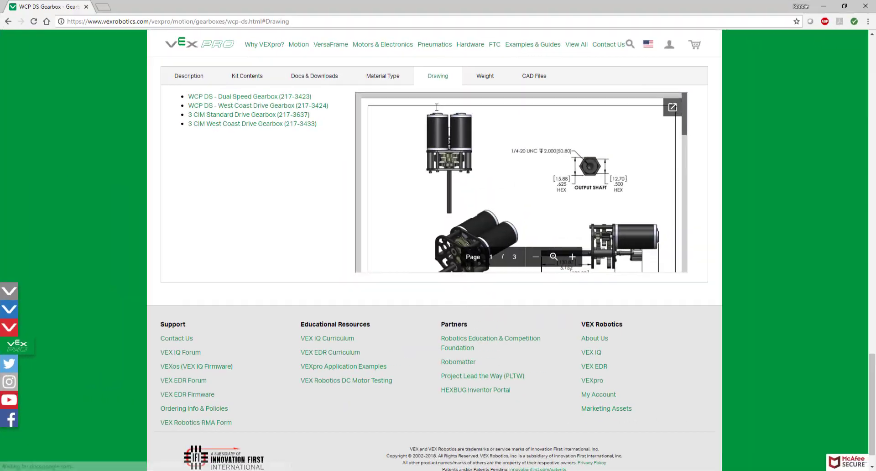
{"action": "scroll", "coordinate": [574, 170], "scroll_direction": "down", "scroll_amount": 10}
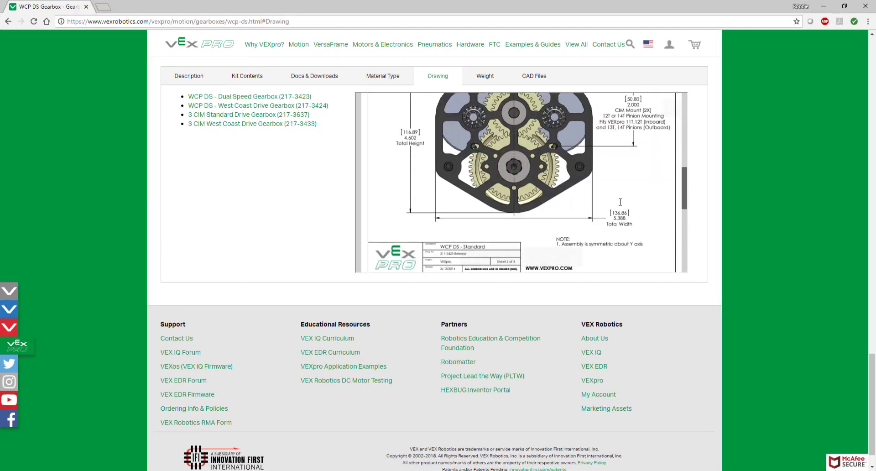
{"action": "scroll", "coordinate": [621, 178], "scroll_direction": "down", "scroll_amount": 5}
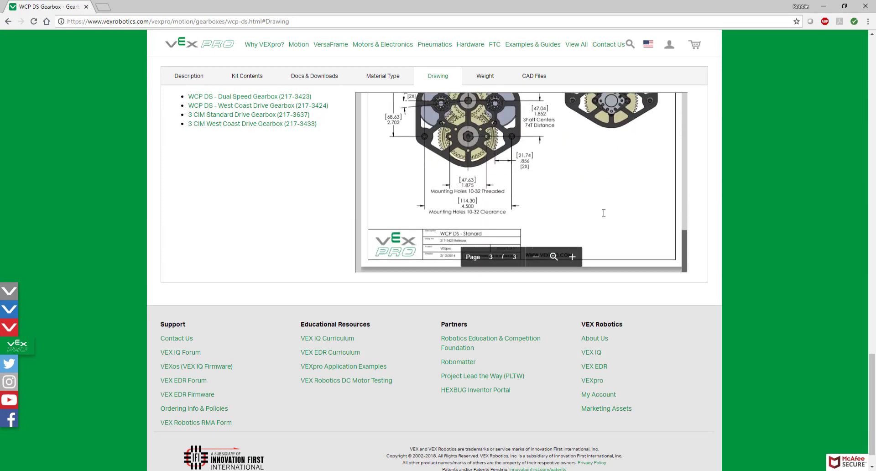
{"action": "left_click", "coordinate": [553, 256]}
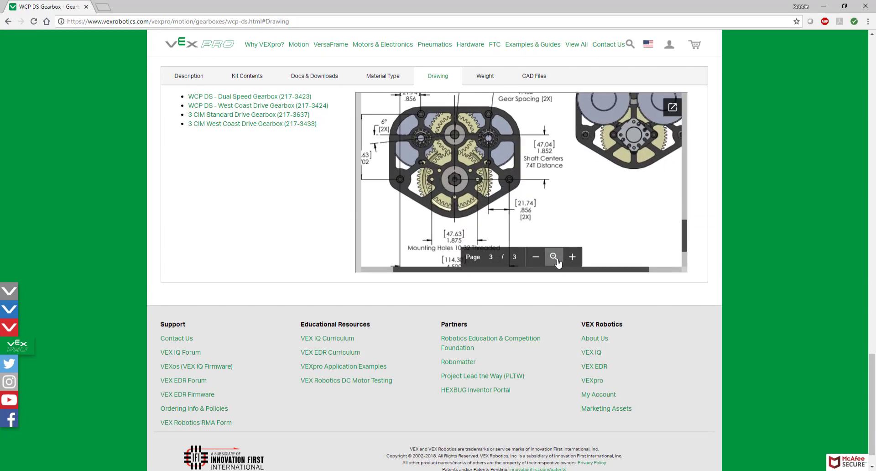
{"action": "left_click", "coordinate": [555, 258]}
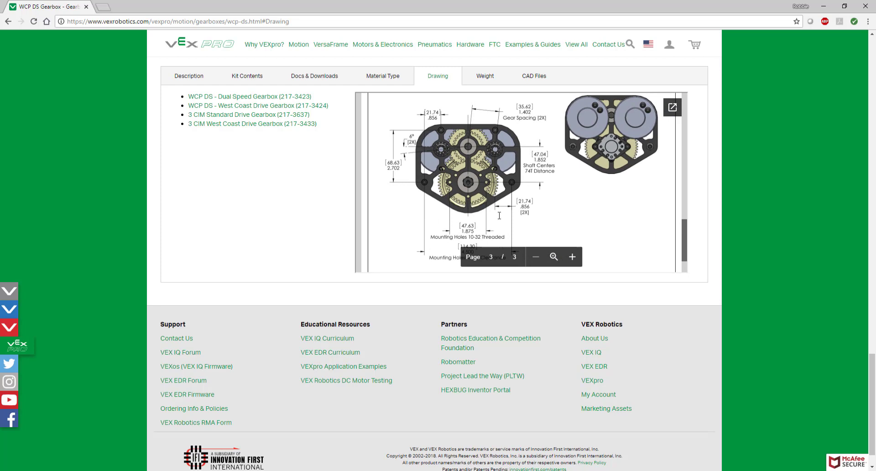
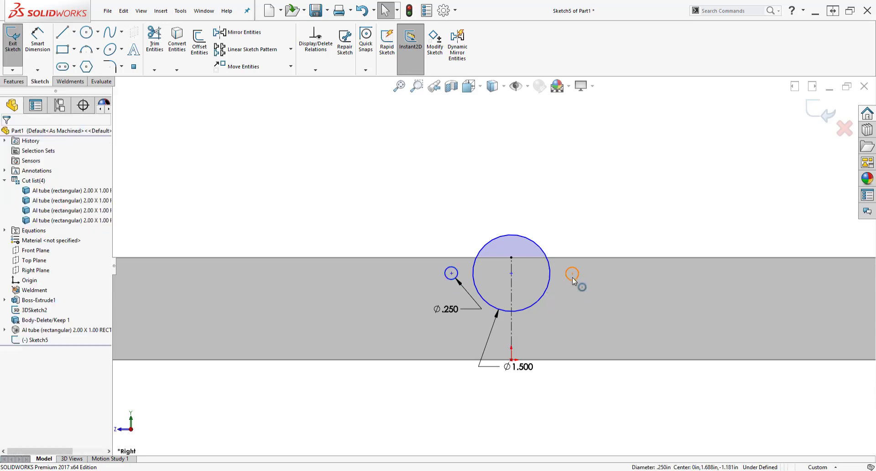
- Make the two small circles on either side of the 1.500 in circle equal in size
{"action": "left_click", "coordinate": [571, 274]}
{"action": "left_click", "coordinate": [452, 273], "text": "ctrl"}
{"action": "left_click", "coordinate": [523, 238]}
{"action": "key", "text": "Escape"}
- Draw a horizontal centerline connecting the centres of the two small circles
{"action": "key", "text": "s"}
{"action": "left_click", "coordinate": [556, 266]}
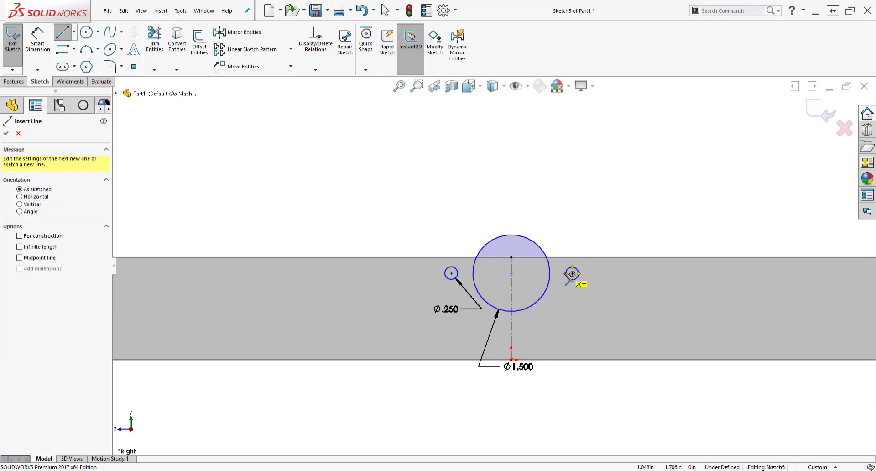
{"action": "key", "text": "Escape"}
{"action": "key", "text": "s"}
{"action": "left_click", "coordinate": [607, 300]}
{"action": "left_click", "coordinate": [603, 326]}
{"action": "left_click", "coordinate": [451, 273]}
{"action": "left_click", "coordinate": [572, 273]}
{"action": "key", "text": "Escape"}
- Make the horizontal centerline coincident with the centre of the 1.500 in circle
{"action": "left_click", "coordinate": [522, 275]}
{"action": "left_click", "coordinate": [511, 273], "text": "ctrl"}
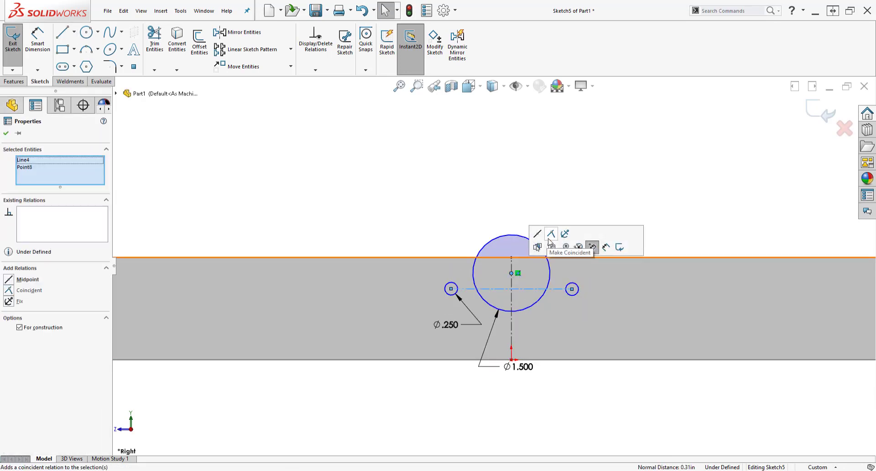
{"action": "key", "text": "Escape"}
- Dimension the distance between the two small circle centres as 1.875 in
{"action": "right_click_drag", "start_coordinate": [555, 401], "coordinate": [551, 349]}
{"action": "left_click", "coordinate": [451, 272]}
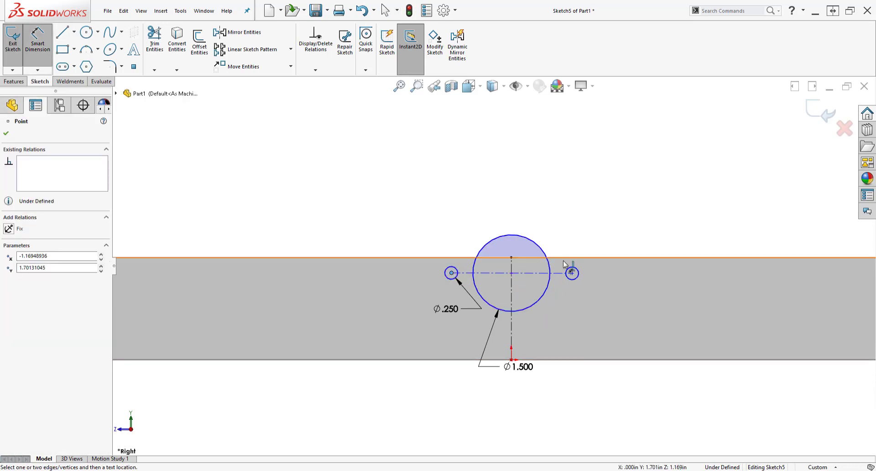
{"action": "left_click", "coordinate": [573, 273]}
{"action": "left_click", "coordinate": [513, 203]}
{"action": "type", "text": "1"}
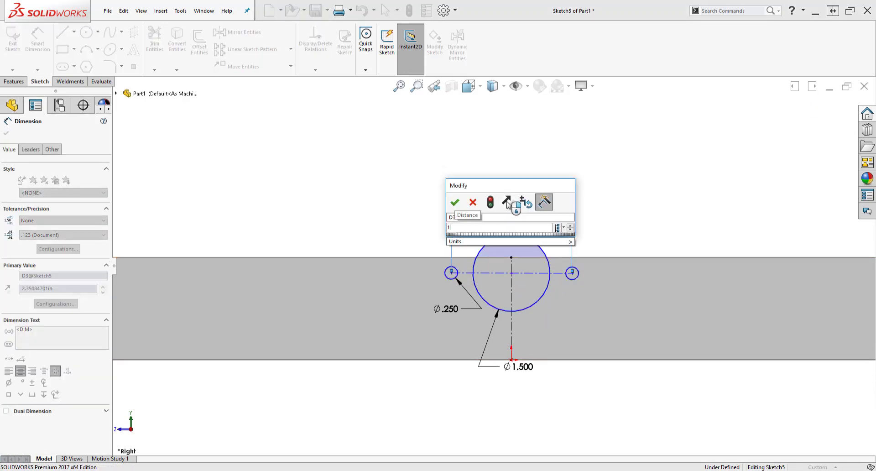
{"action": "type", "text": ".875"}
{"action": "key", "text": "Return"}
- Constrain the midpoint of the horizontal centerline to the centre of the 1.500 in circle
{"action": "left_click_drag", "start_coordinate": [547, 273], "coordinate": [665, 273]}
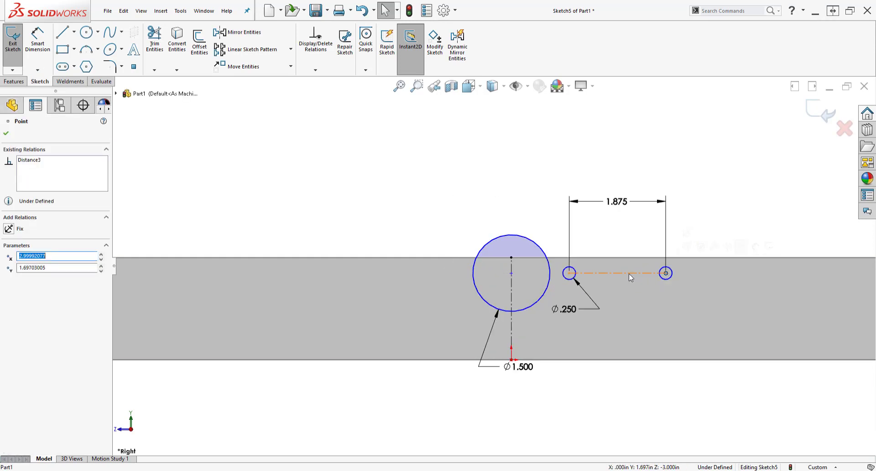
{"action": "right_click", "coordinate": [629, 274]}
{"action": "left_click", "coordinate": [657, 280]}
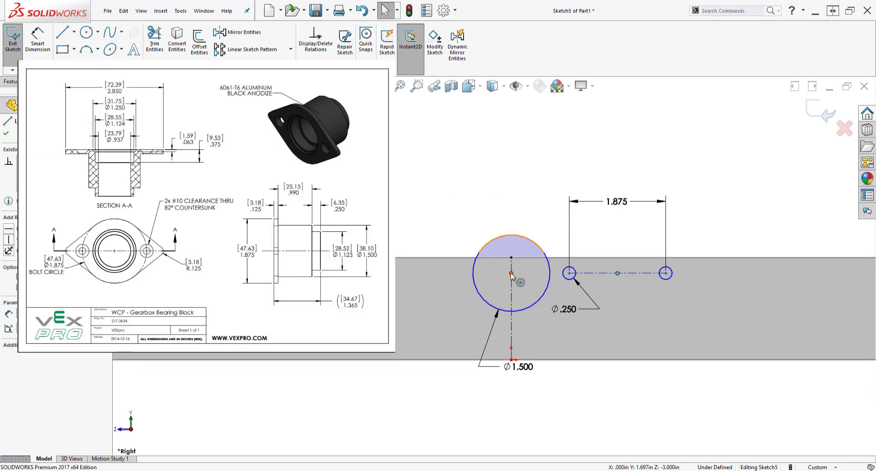
{"action": "left_click", "coordinate": [511, 273], "text": "ctrl"}
{"action": "left_click", "coordinate": [564, 233]}
{"action": "left_click", "coordinate": [559, 235]}
{"action": "left_click_drag", "start_coordinate": [514, 277], "coordinate": [514, 320]}
{"action": "left_click", "coordinate": [551, 373]}
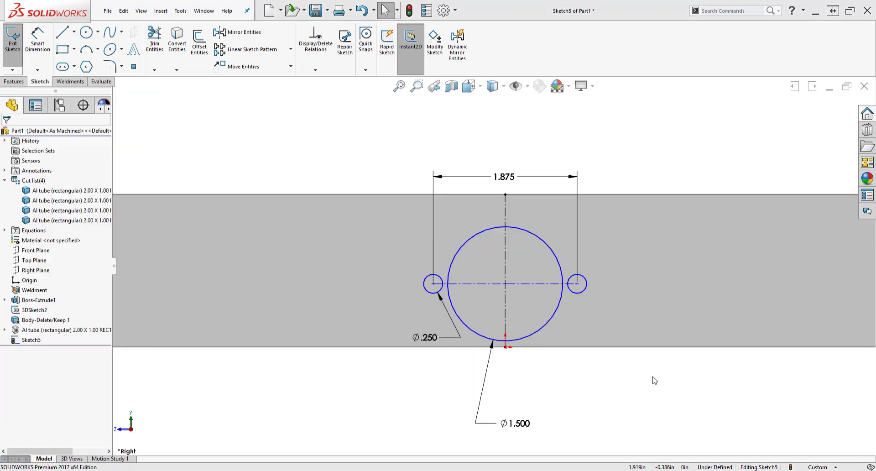
- Dimension the horizontal centerline 0.9375 in above the tube's lower edge
{"action": "right_click_drag", "start_coordinate": [659, 402], "coordinate": [660, 199]}
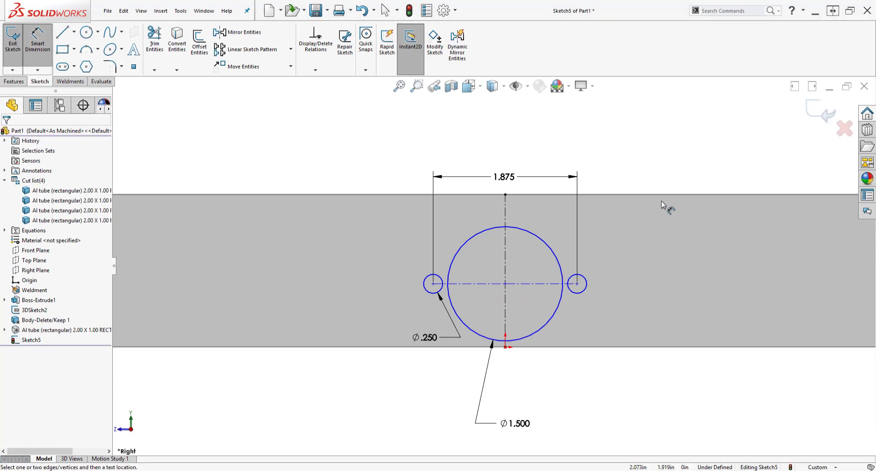
{"action": "left_click", "coordinate": [547, 284]}
{"action": "left_click", "coordinate": [553, 347]}
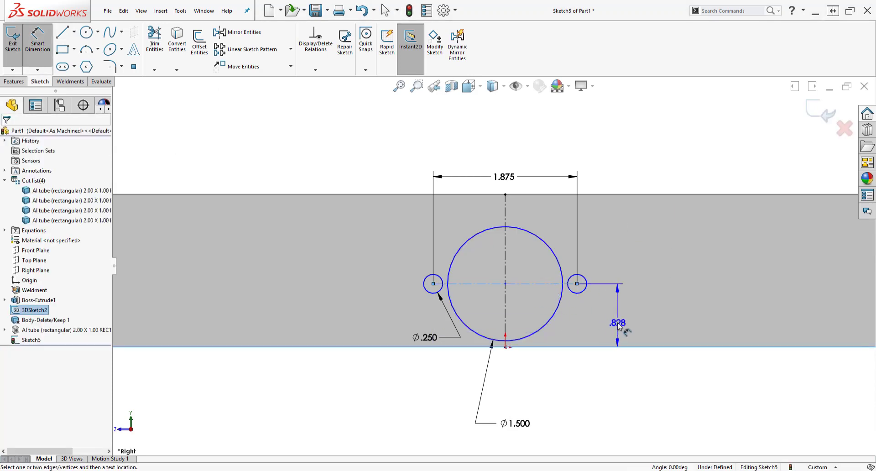
{"action": "left_click", "coordinate": [617, 322]}
{"action": "type", "text": ".9"}
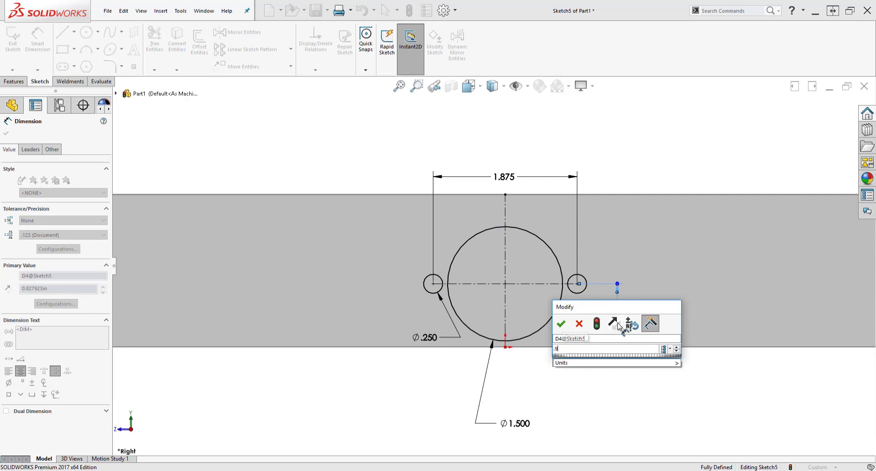
{"action": "type", "text": "375"}
{"action": "key", "text": "Return"}
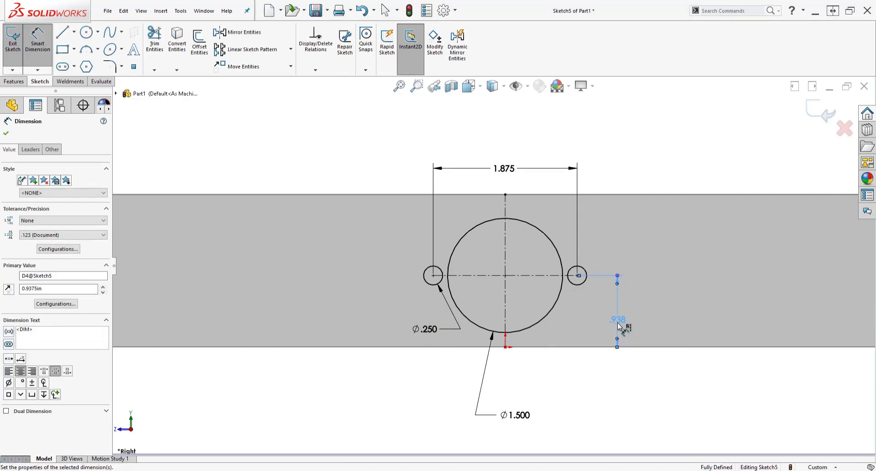
- Link the centerline's height dimension to the global variable "dropcenter offset" with an equation
{"action": "double_click", "coordinate": [618, 320]}
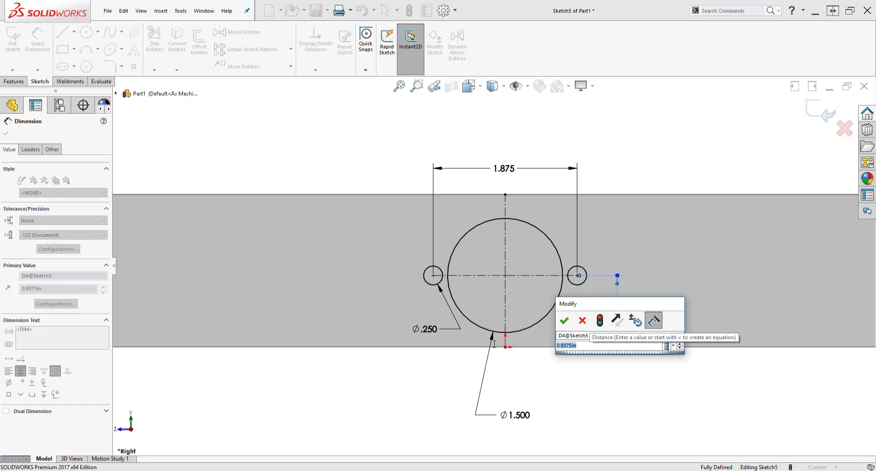
{"action": "type", "text": "="}
{"action": "type", "text": "1"}
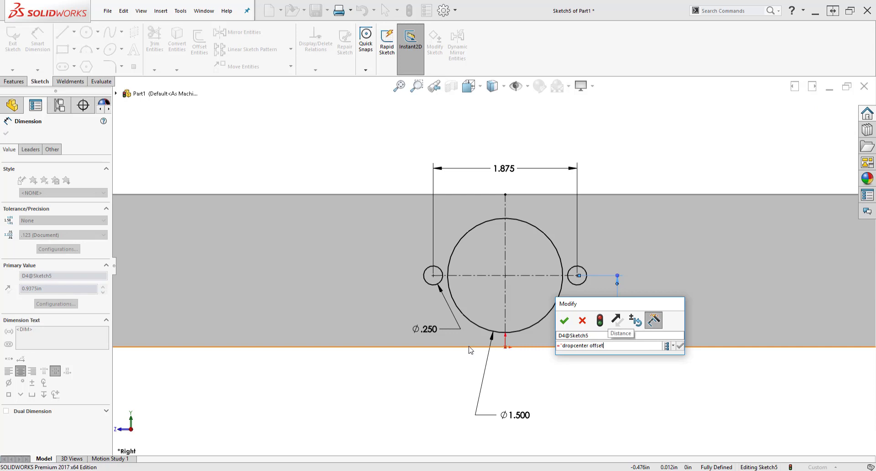
{"action": "type", "text": "\""}
{"action": "key", "text": "Return"}
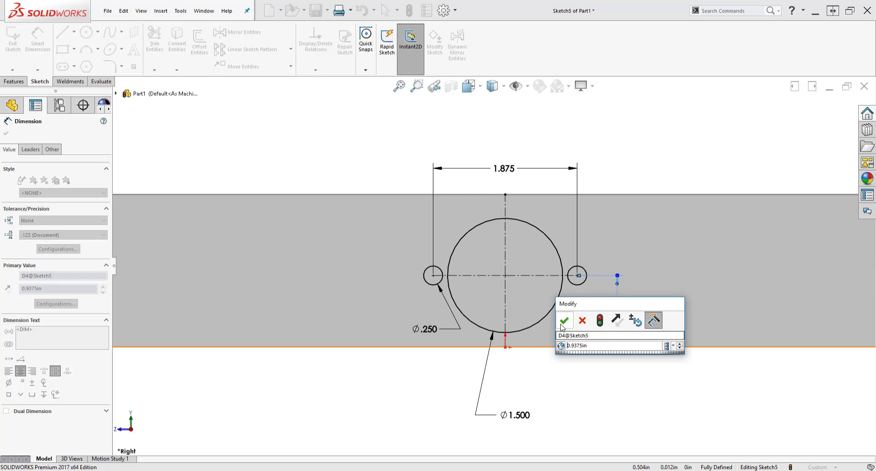
{"action": "left_click", "coordinate": [563, 321]}
{"action": "key", "text": "Escape"}
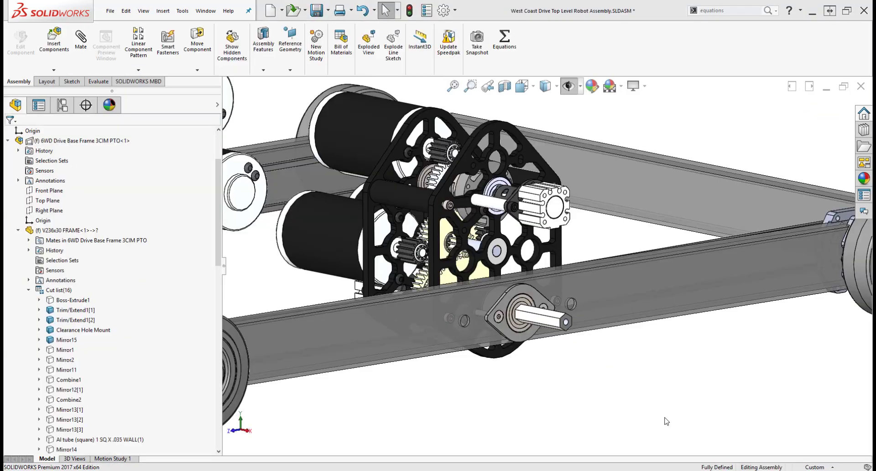
- Section the top-level robot assembly through the gearbox output shaft and examine how the bearing block fits in the frame tube
{"action": "left_click", "coordinate": [504, 85]}
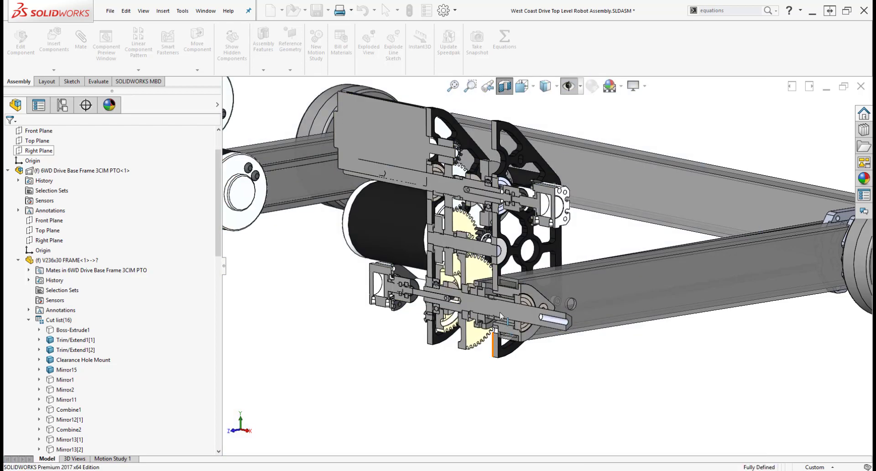
{"action": "scroll", "coordinate": [512, 324], "scroll_direction": "down", "scroll_amount": 2}
{"action": "scroll", "coordinate": [511, 322], "scroll_direction": "down", "scroll_amount": 3}
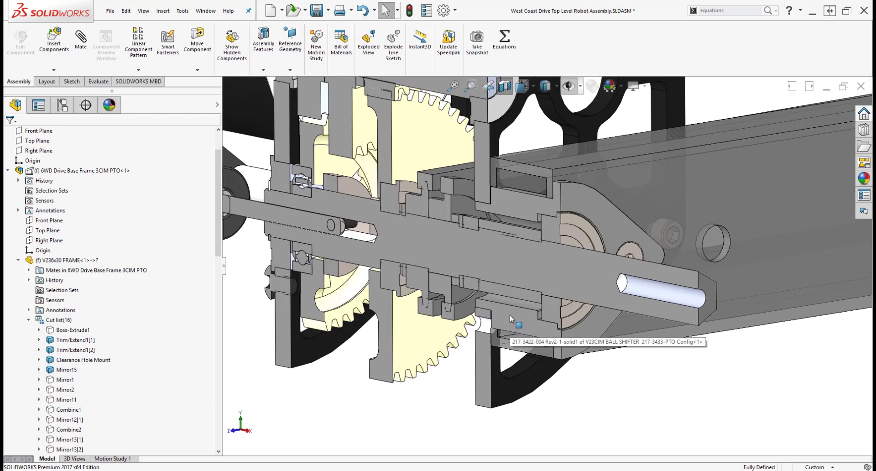
{"action": "scroll", "coordinate": [517, 299], "scroll_direction": "down", "scroll_amount": 2}
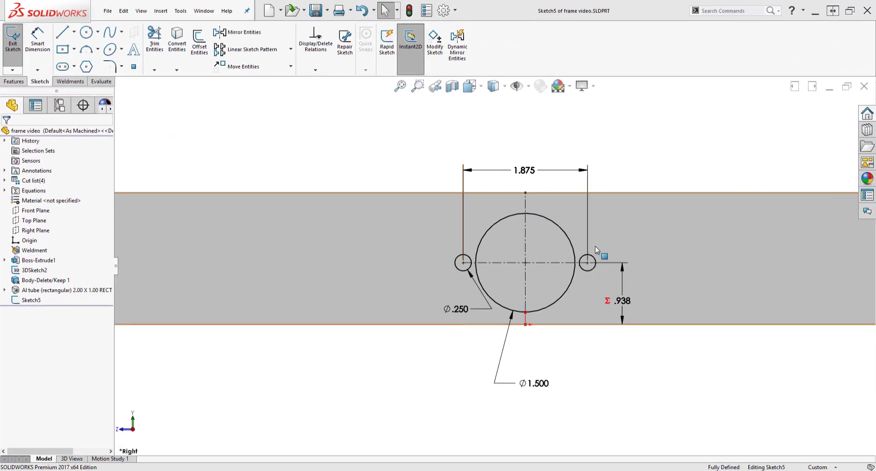
- Draw a 0.190 in diameter circle on the tube face, outside the 0.250 in hole on the +Z side
{"action": "key", "text": "s"}
{"action": "left_click", "coordinate": [630, 277]}
{"action": "left_click", "coordinate": [372, 263]}
{"action": "type", "text": ".19"}
{"action": "key", "text": "Return"}
{"action": "key", "text": "Escape"}
- Copy the 0.190 in circle to the opposite side of the hole pattern and make both circles equal
{"action": "left_click_drag", "start_coordinate": [380, 263], "coordinate": [713, 268], "text": "ctrl"}
{"action": "left_click", "coordinate": [378, 264], "text": "ctrl"}
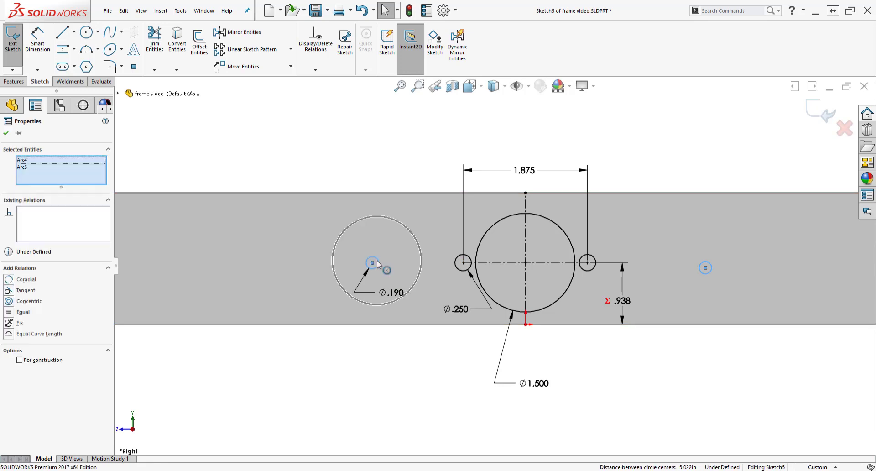
{"action": "left_click", "coordinate": [445, 221]}
- Make the two outer 0.190 in circles symmetric about the vertical centerline
{"action": "left_click", "coordinate": [378, 260]}
{"action": "left_click", "coordinate": [525, 288], "text": "ctrl"}
{"action": "left_click", "coordinate": [711, 269], "text": "ctrl"}
{"action": "left_click", "coordinate": [733, 225]}
- Dimension the distance between the two outer circle centres as 4.5 in
{"action": "key", "text": "d"}
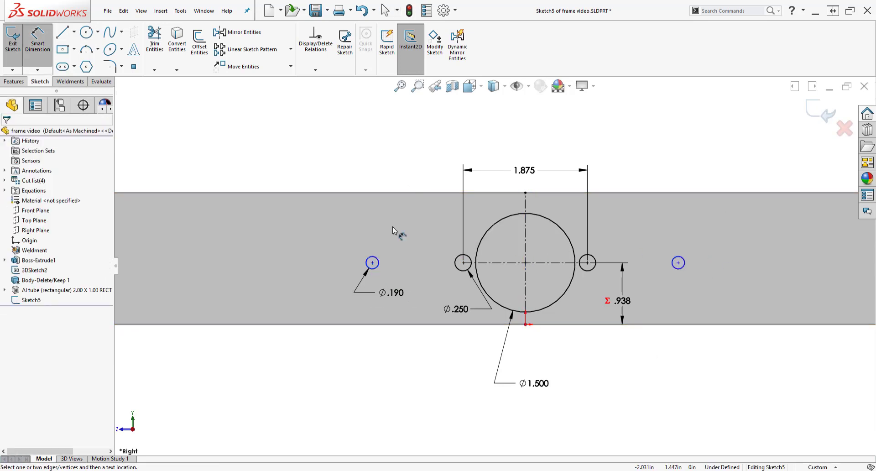
{"action": "left_click", "coordinate": [372, 263]}
{"action": "left_click", "coordinate": [678, 263]}
{"action": "left_click", "coordinate": [533, 138]}
{"action": "type", "text": "4.5"}
{"action": "key", "text": "Return"}
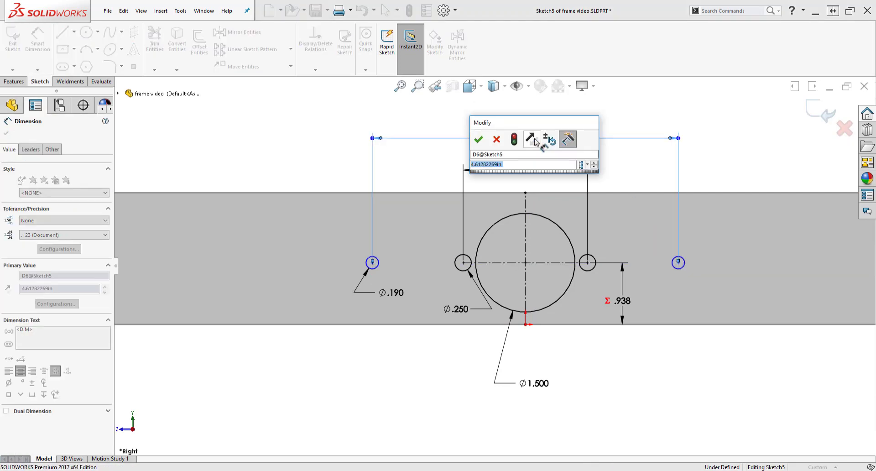
{"action": "key", "text": "Escape"}
- Align the outer 0.190 in circle's centre horizontally with the centre of the neighbouring 0.250 in circle
{"action": "left_click", "coordinate": [377, 263]}
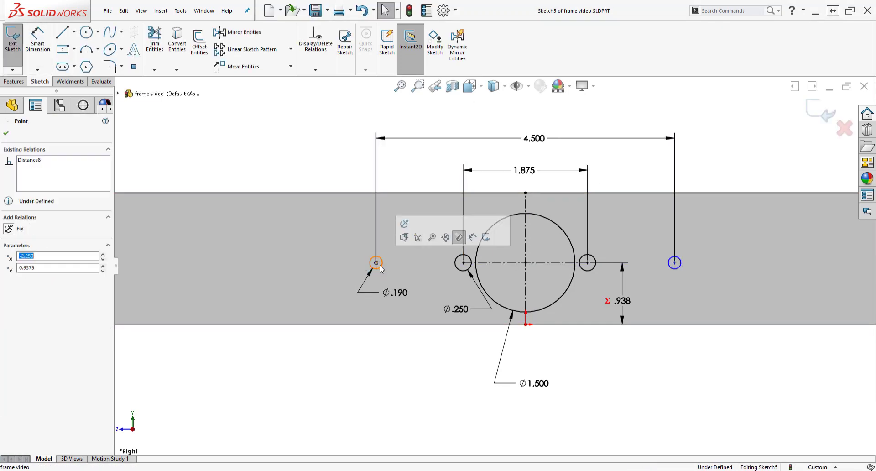
{"action": "left_click", "coordinate": [506, 262], "text": "ctrl"}
{"action": "left_click", "coordinate": [546, 223]}
{"action": "left_click", "coordinate": [462, 262]}
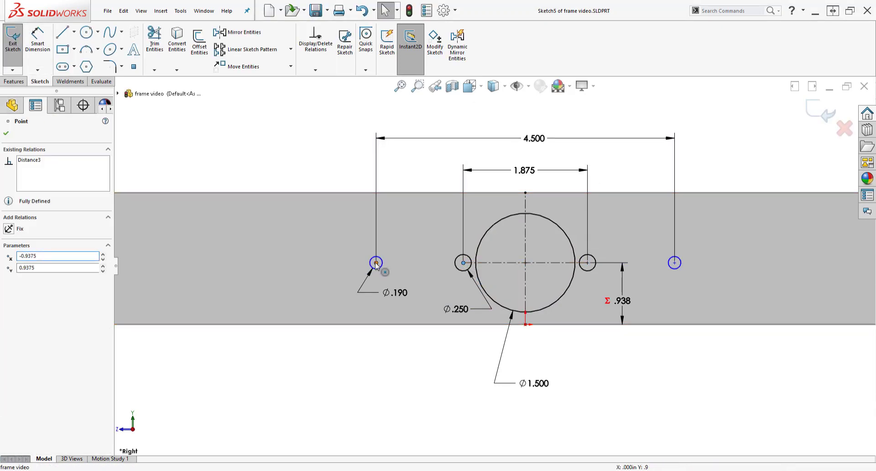
{"action": "left_click", "coordinate": [376, 263], "text": "ctrl"}
{"action": "left_click", "coordinate": [417, 346]}
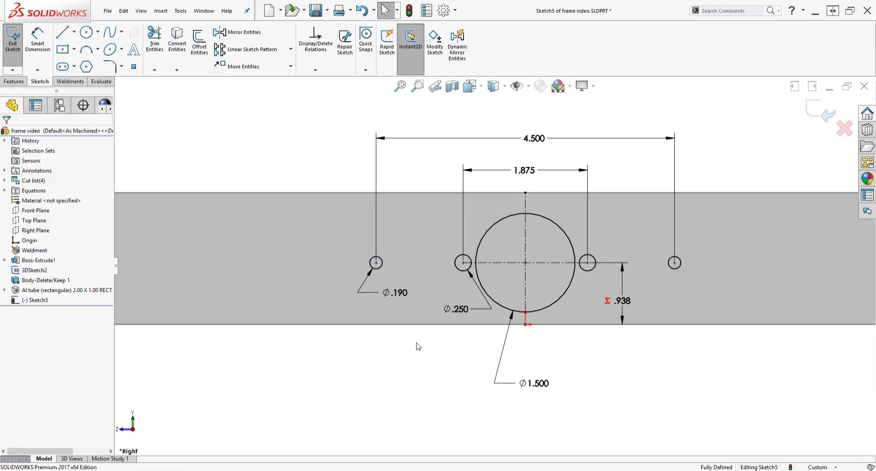
- Extrude-cut the gearbox hole sketch with Through All - Both so it passes through both side tubes
{"action": "key", "text": "s"}
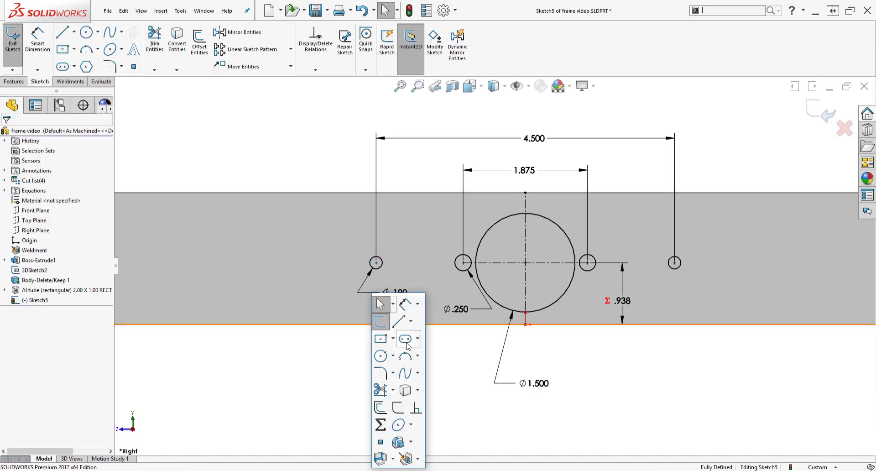
{"action": "left_click", "coordinate": [403, 444]}
{"action": "mouse_move", "coordinate": [456, 397]}
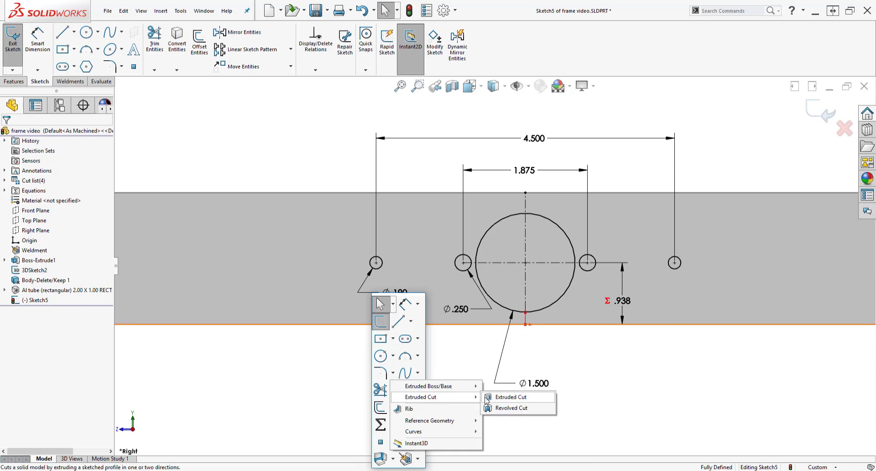
{"action": "left_click", "coordinate": [489, 399]}
{"action": "left_click", "coordinate": [61, 188]}
{"action": "left_click", "coordinate": [37, 209]}
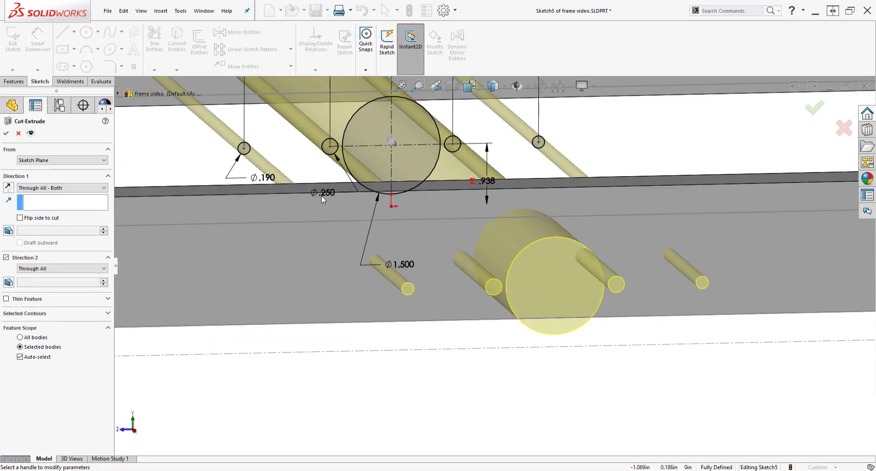
{"action": "scroll", "coordinate": [321, 196], "scroll_direction": "up", "scroll_amount": 5}
{"action": "left_click", "coordinate": [6, 133]}
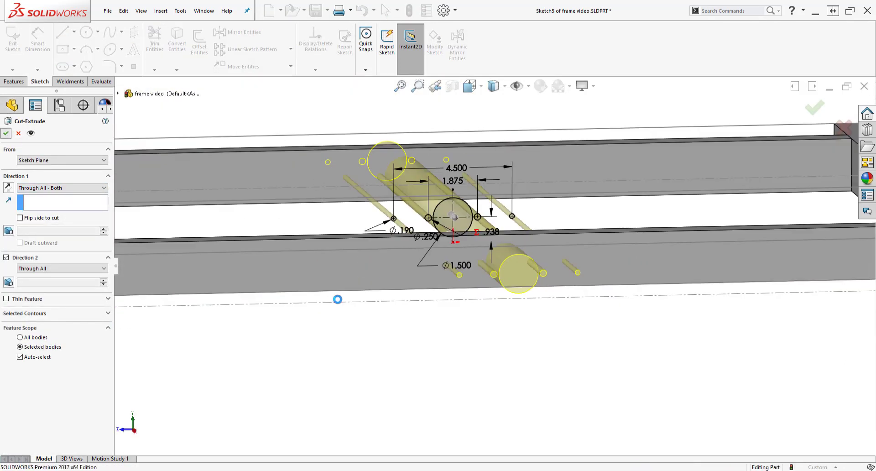
- Start a sketch on the side tube's outer face and draw a 0.388 in circle concentric with one outer 0.190 in hole
{"action": "left_click", "coordinate": [475, 277]}
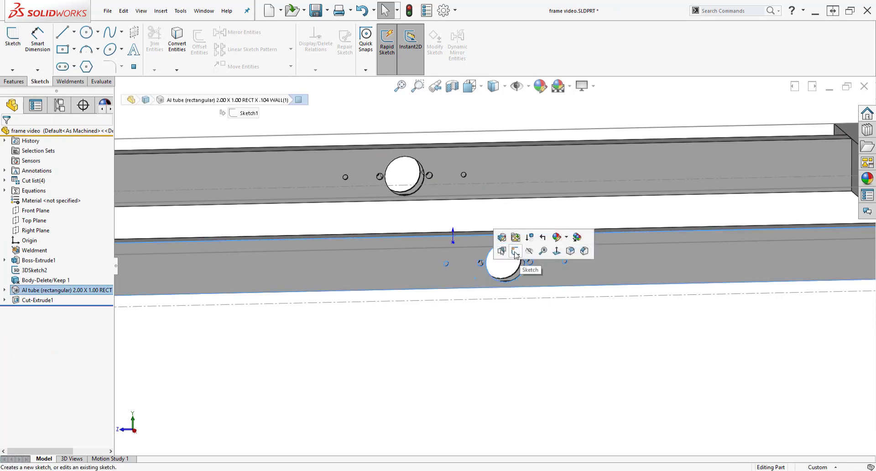
{"action": "left_click", "coordinate": [514, 251]}
{"action": "scroll", "coordinate": [596, 326], "scroll_direction": "down", "scroll_amount": 5}
{"action": "key", "text": "s"}
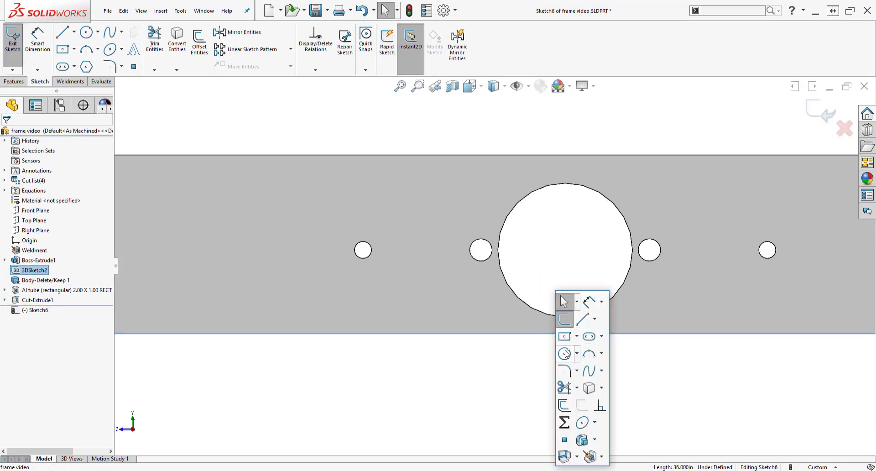
{"action": "left_click", "coordinate": [564, 354]}
{"action": "left_click", "coordinate": [363, 250]}
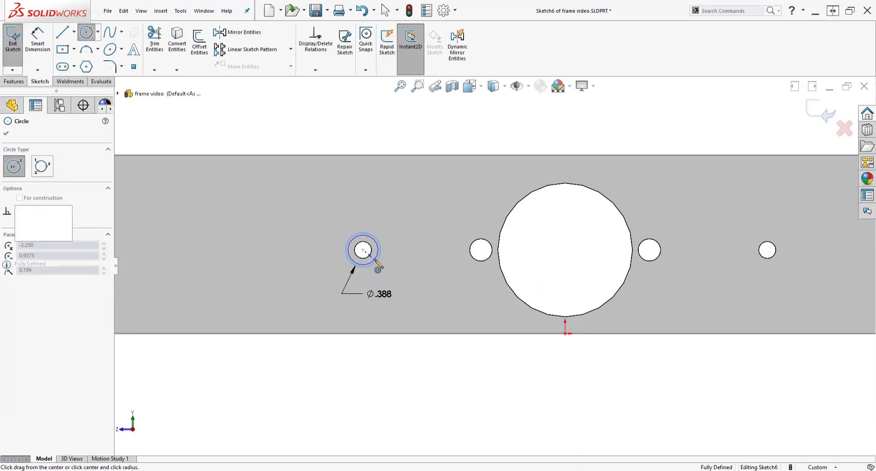
{"action": "key", "text": "Return"}
{"action": "key", "text": "Escape"}
- Copy the 0.388 in circle onto the opposite outer hole's centre and make both circles equal
{"action": "left_click_drag", "start_coordinate": [376, 261], "coordinate": [767, 250], "text": "ctrl"}
{"action": "key", "text": "Escape"}
{"action": "left_click", "coordinate": [751, 243]}
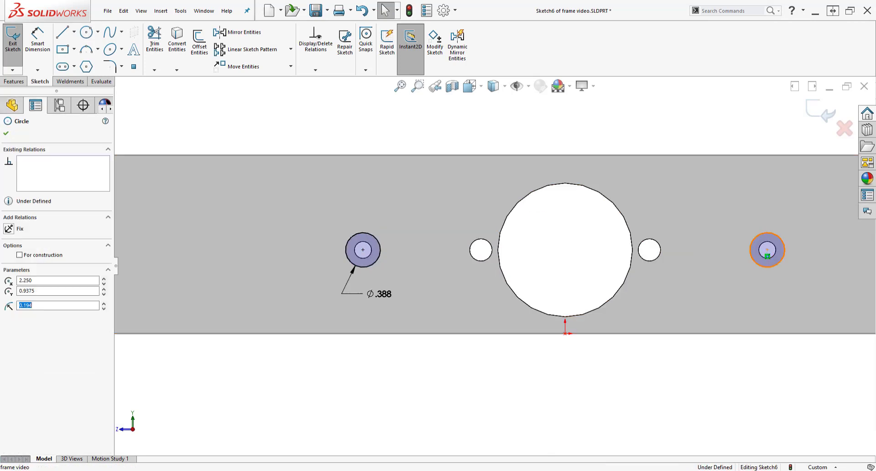
{"action": "left_click", "coordinate": [373, 233], "text": "ctrl"}
{"action": "left_click", "coordinate": [440, 191]}
{"action": "key", "text": "Escape"}
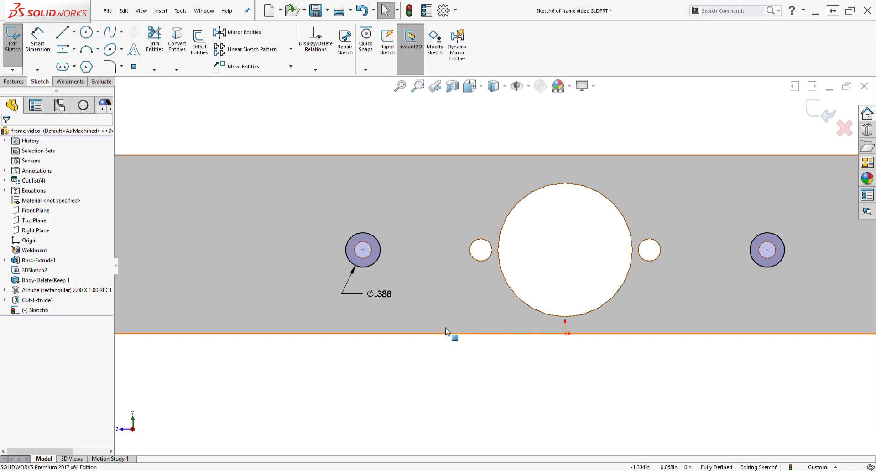
- Extrude-cut the two 0.388 in circles Up To Next so that only the tube's outer wall is cut
{"action": "right_click", "coordinate": [445, 328]}
{"action": "left_click", "coordinate": [569, 399]}
{"action": "scroll", "coordinate": [452, 254], "scroll_direction": "down", "scroll_amount": 5}
{"action": "left_click", "coordinate": [62, 188]}
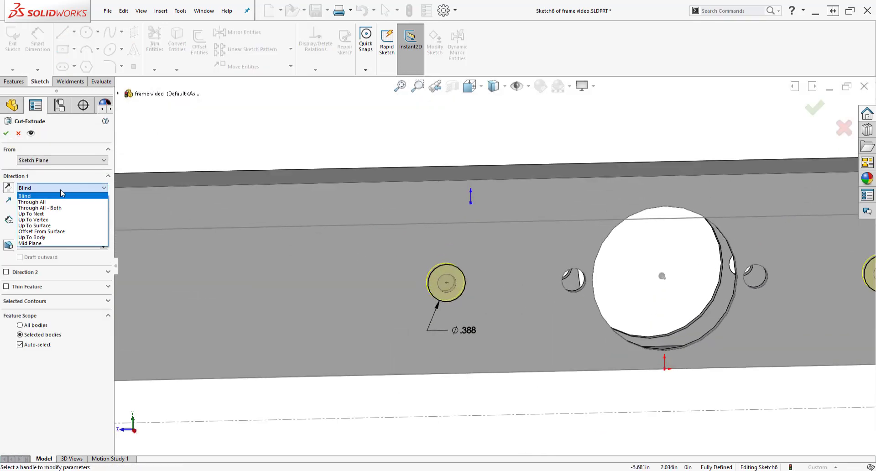
{"action": "left_click", "coordinate": [54, 214]}
{"action": "scroll", "coordinate": [593, 277], "scroll_direction": "up", "scroll_amount": 5}
{"action": "middle_click_drag", "start_coordinate": [594, 276], "coordinate": [612, 295]}
{"action": "scroll", "coordinate": [612, 295], "scroll_direction": "down", "scroll_amount": 3}
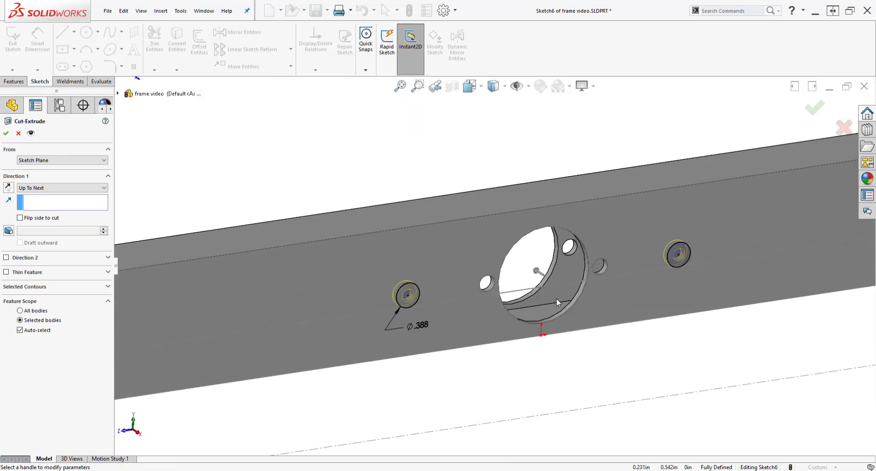
{"action": "right_click", "coordinate": [519, 299]}
{"action": "left_click", "coordinate": [547, 223]}
- Rename the first cut feature Transmission Holes and the second cut feature Gearbox Holes
{"action": "scroll", "coordinate": [679, 263], "scroll_direction": "down", "scroll_amount": 3}
{"action": "middle_click_drag", "start_coordinate": [679, 263], "coordinate": [596, 229]}
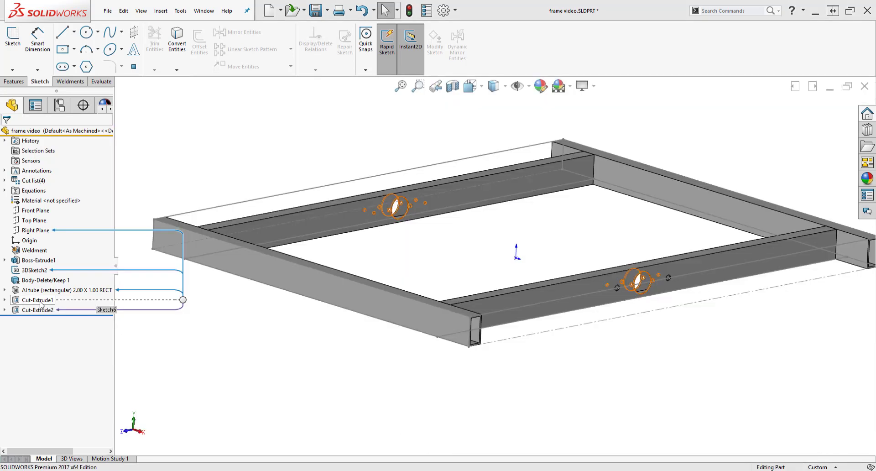
{"action": "left_click", "coordinate": [41, 303]}
{"action": "left_click", "coordinate": [41, 301]}
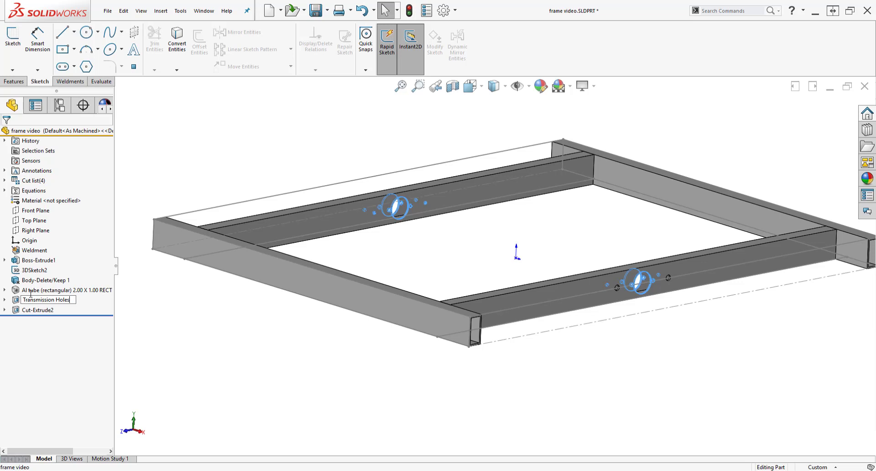
{"action": "type", "text": "Transmission Holes"}
{"action": "left_click", "coordinate": [31, 312]}
{"action": "left_click", "coordinate": [31, 312]}
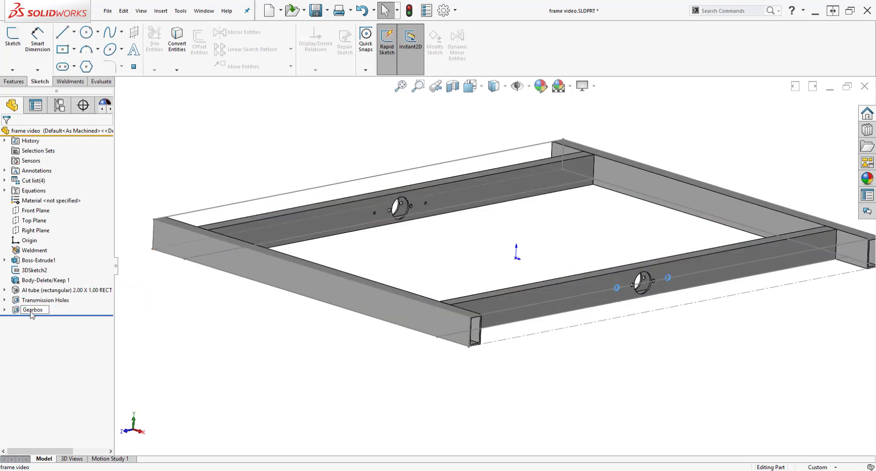
{"action": "left_click", "coordinate": [143, 324]}
- Mirror the Gearbox Holes feature about the Right Plane
{"action": "left_click", "coordinate": [39, 310]}
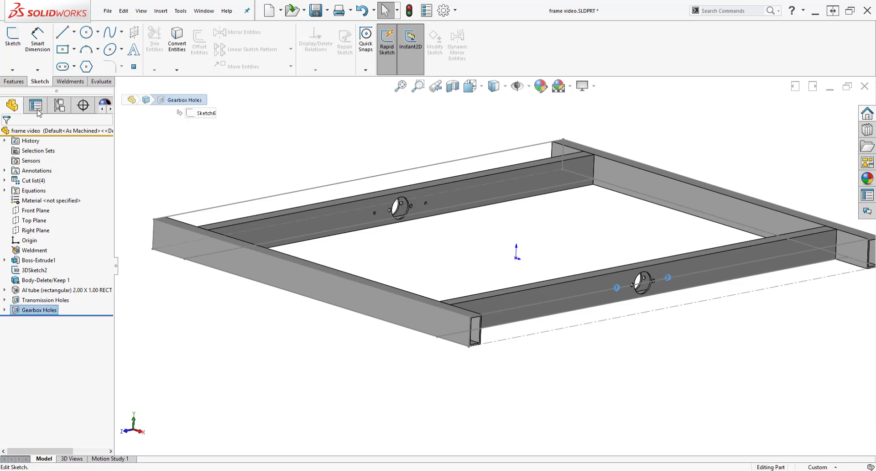
{"action": "left_click", "coordinate": [14, 81]}
{"action": "left_click", "coordinate": [351, 67]}
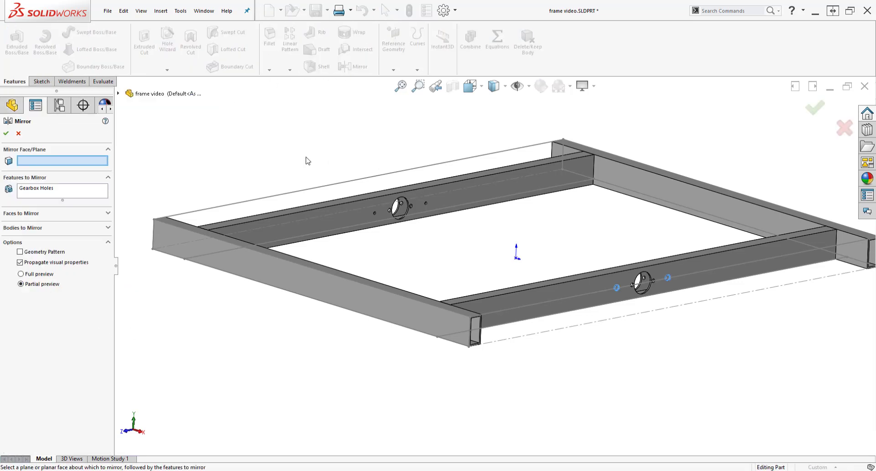
{"action": "left_click", "coordinate": [118, 93]}
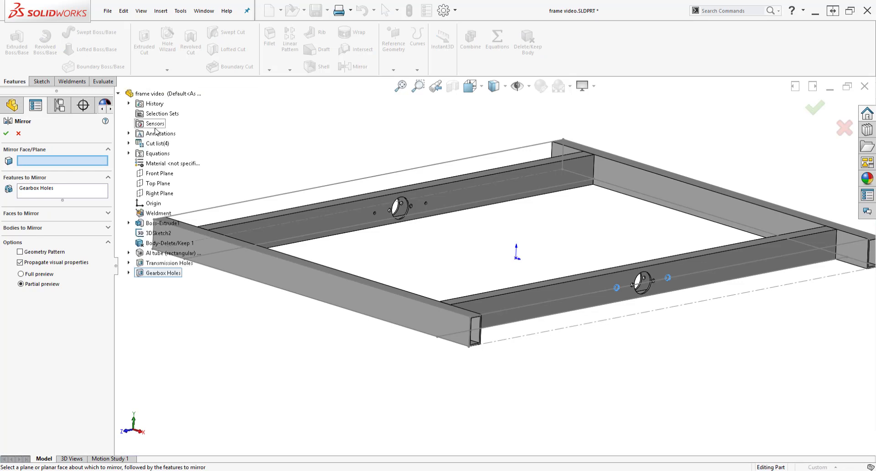
{"action": "left_click", "coordinate": [166, 194]}
{"action": "left_click", "coordinate": [6, 133]}
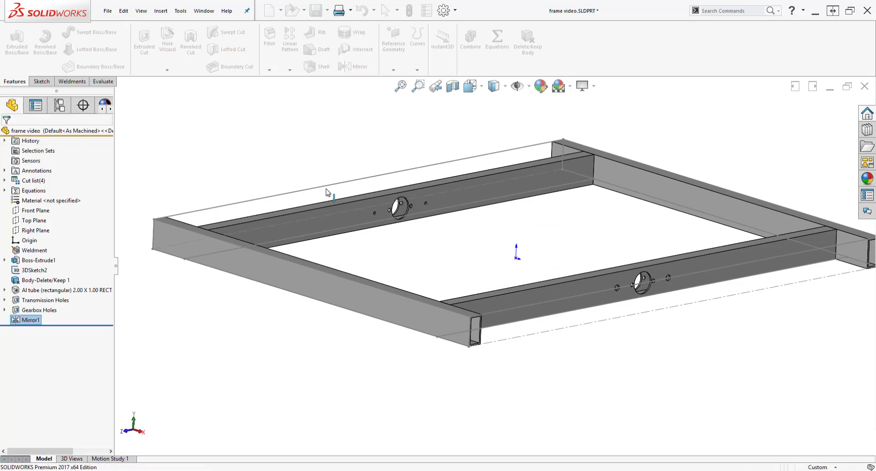
- Sketch a 6 in diameter wheel circle near one end of the side tube's face and copy it to the middle and the other end
{"action": "middle_click_drag", "start_coordinate": [450, 238], "coordinate": [444, 252]}
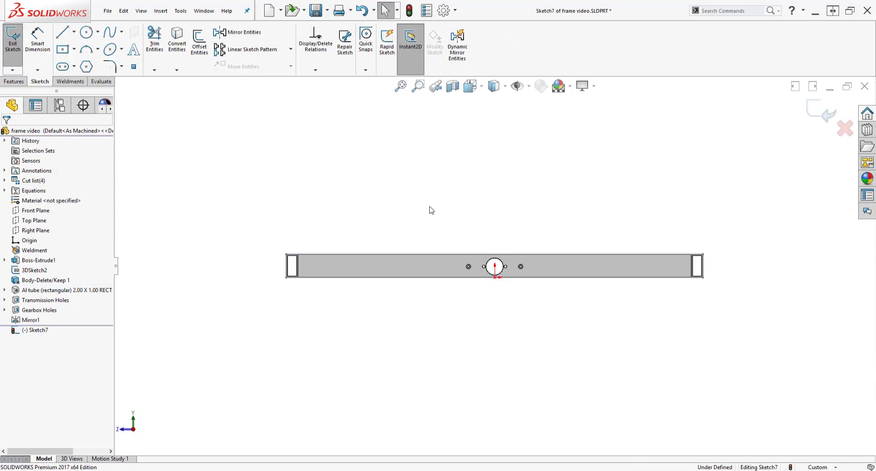
{"action": "scroll", "coordinate": [466, 246], "scroll_direction": "down", "scroll_amount": 2}
{"action": "key", "text": "s"}
{"action": "left_click", "coordinate": [414, 315]}
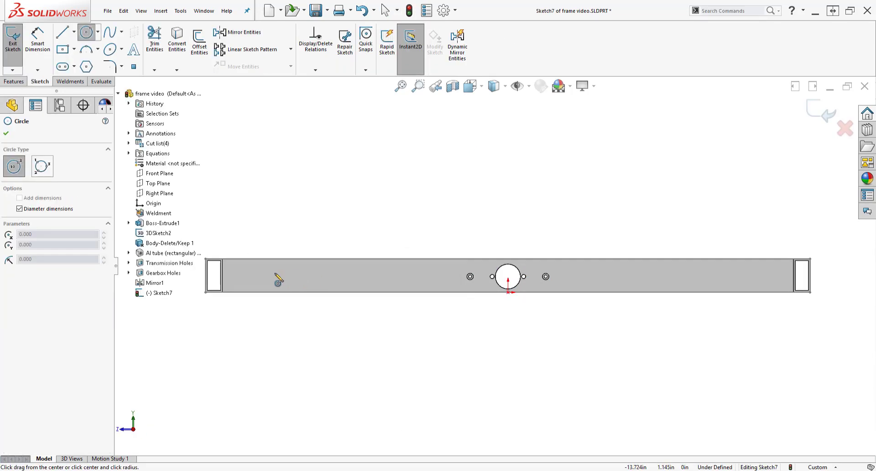
{"action": "left_click", "coordinate": [274, 273]}
{"action": "type", "text": "6"}
{"action": "key", "text": "Return"}
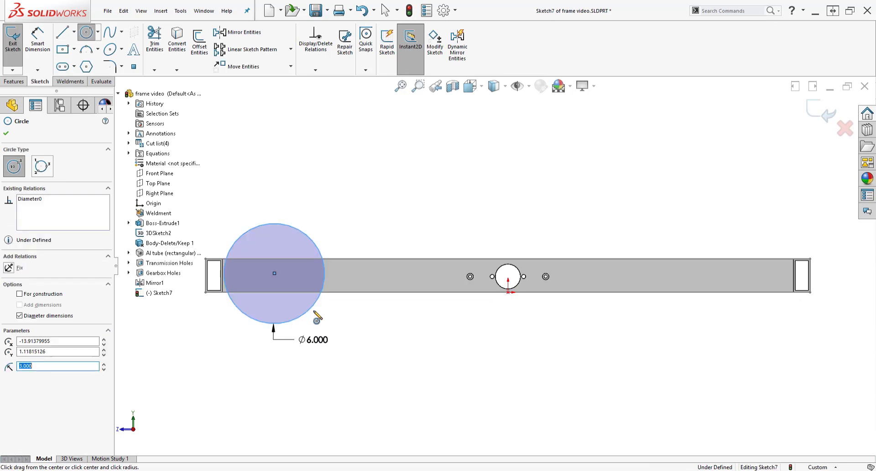
{"action": "key", "text": "Escape"}
{"action": "left_click_drag", "start_coordinate": [321, 255], "coordinate": [761, 266], "text": "ctrl"}
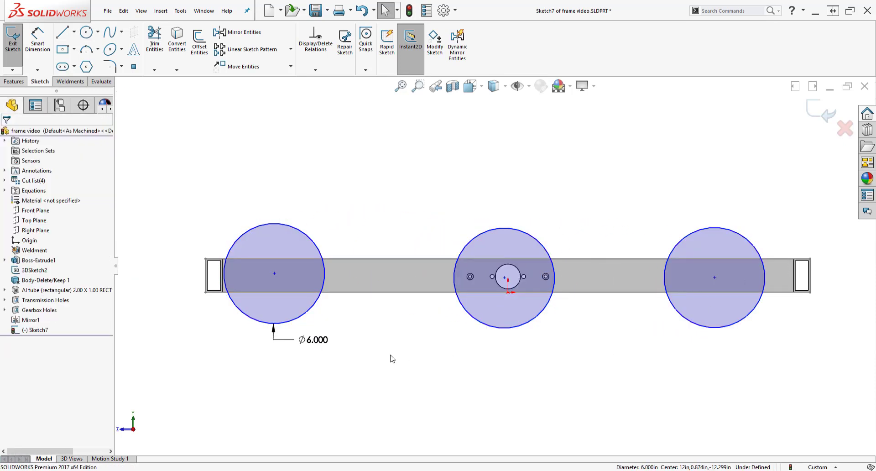
- Link the 6 in circle diameter to a new global variable named "wheel diameter"
{"action": "double_click", "coordinate": [313, 340]}
{"action": "type", "text": "=\""}
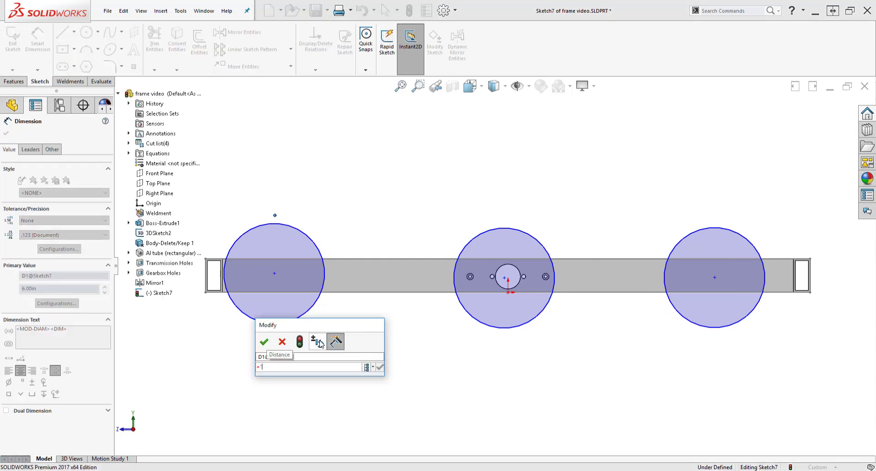
{"action": "type", "text": "wheel diameter\""}
{"action": "key", "text": "Return"}
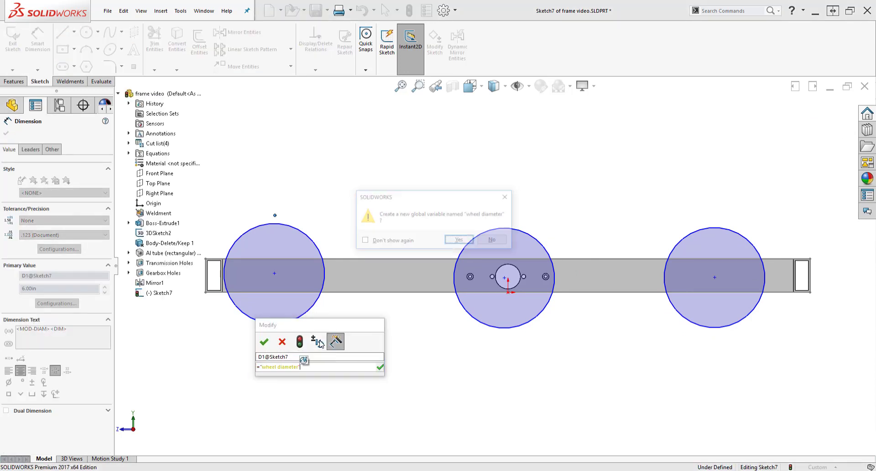
{"action": "left_click", "coordinate": [472, 239]}
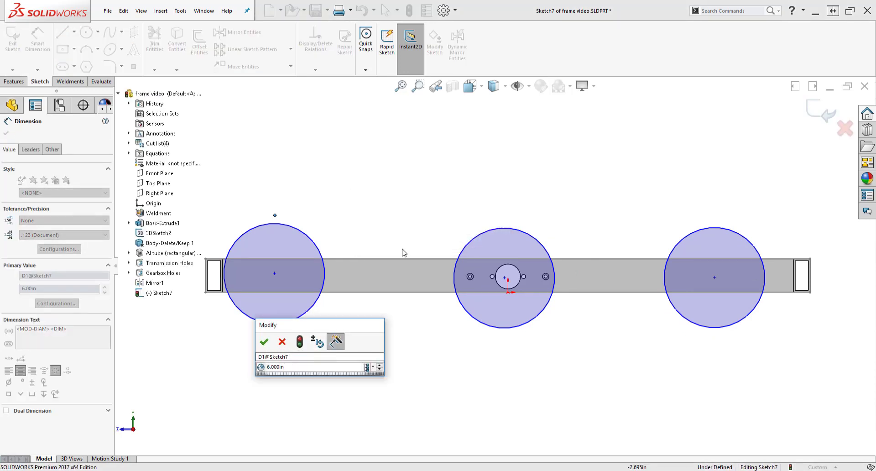
{"action": "left_click", "coordinate": [264, 341]}
- Make the three wheel circles equal in size
{"action": "left_click", "coordinate": [313, 306]}
{"action": "left_click", "coordinate": [512, 326], "text": "ctrl"}
{"action": "left_click", "coordinate": [694, 325], "text": "ctrl"}
{"action": "left_click", "coordinate": [738, 284]}
{"action": "left_click", "coordinate": [605, 372]}
{"action": "mouse_move", "coordinate": [704, 310]}
{"action": "left_mouse_down"}
{"action": "mouse_move", "coordinate": [675, 304]}
{"action": "mouse_move", "coordinate": [711, 307]}
{"action": "left_mouse_up"}
{"action": "left_click", "coordinate": [625, 344]}
- Convert all three wheel circles to construction geometry
{"action": "left_click_drag", "start_coordinate": [728, 363], "coordinate": [283, 307]}
{"action": "key", "text": "s"}
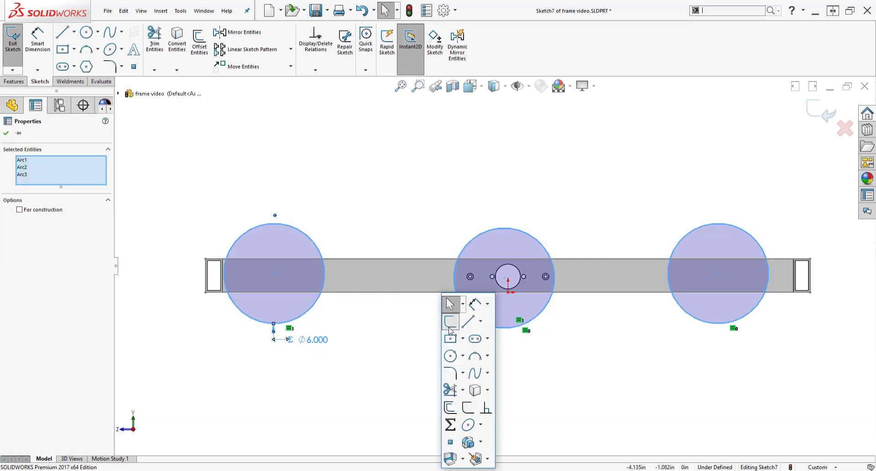
{"action": "right_click", "coordinate": [418, 332]}
{"action": "left_click", "coordinate": [429, 305]}
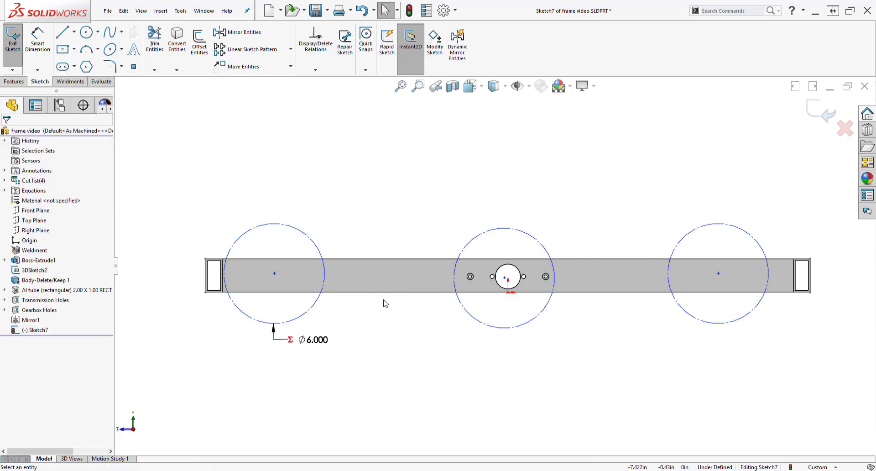
- Dimension the horizontal distance from the first wheel circle's centre to the origin
{"action": "key", "text": "s"}
{"action": "left_click", "coordinate": [424, 304]}
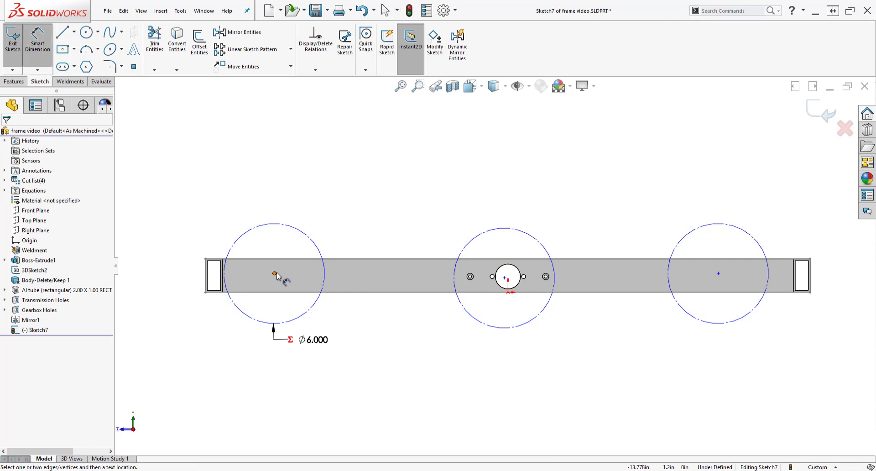
{"action": "left_click", "coordinate": [274, 272]}
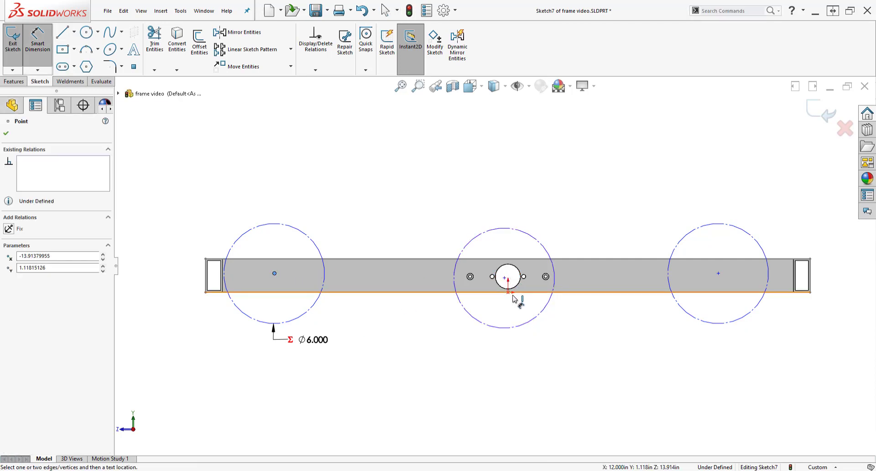
{"action": "scroll", "coordinate": [506, 288], "scroll_direction": "down", "scroll_amount": 3}
{"action": "left_click", "coordinate": [500, 292]}
{"action": "scroll", "coordinate": [475, 187], "scroll_direction": "up", "scroll_amount": 3}
{"action": "left_click", "coordinate": [401, 212]}
- Link the wheel spacing dimension to a new global variable named "wheel center distance" with a value of 14 in
{"action": "type", "text": "=\"wheel ce"}
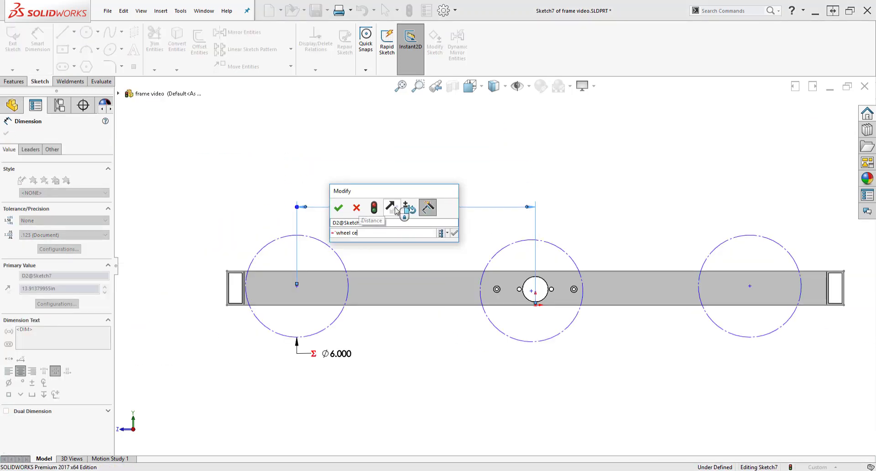
{"action": "type", "text": "nter distancew"}
{"action": "key", "text": "BackSpace"}
{"action": "type", "text": "e"}
{"action": "key", "text": "Return"}
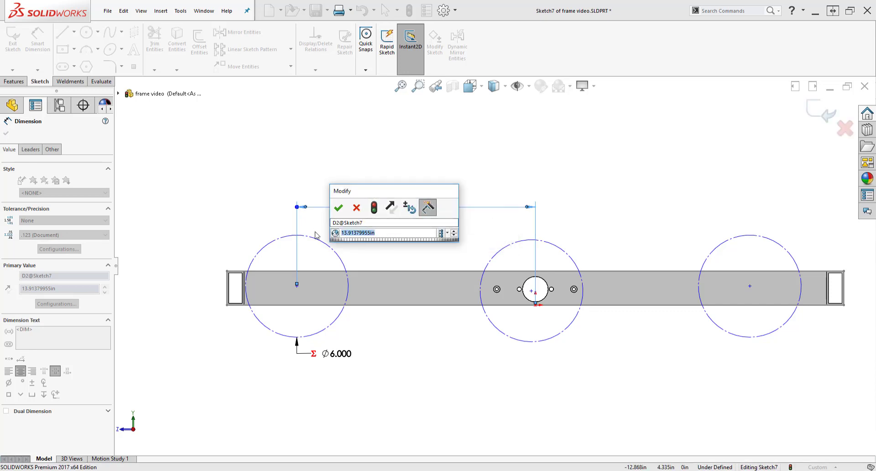
{"action": "left_click", "coordinate": [338, 208]}
{"action": "left_click", "coordinate": [423, 226]}
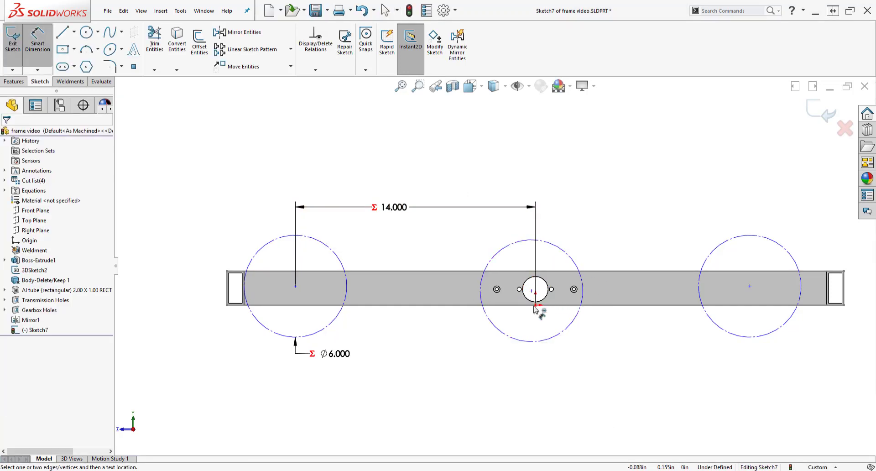
- Dimension the horizontal distance from the third wheel circle's centre to the origin, entering the variable name "wheel center distance" as its value
{"action": "left_click", "coordinate": [749, 285]}
{"action": "left_click", "coordinate": [680, 203]}
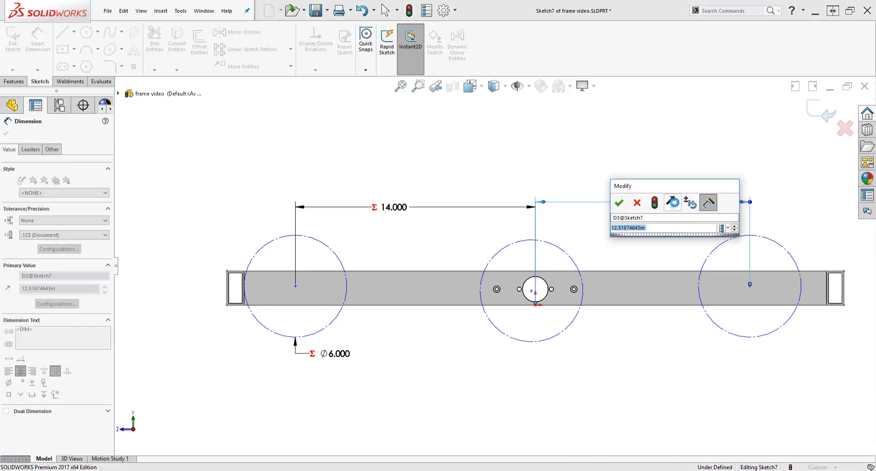
{"action": "type", "text": "=\"w"}
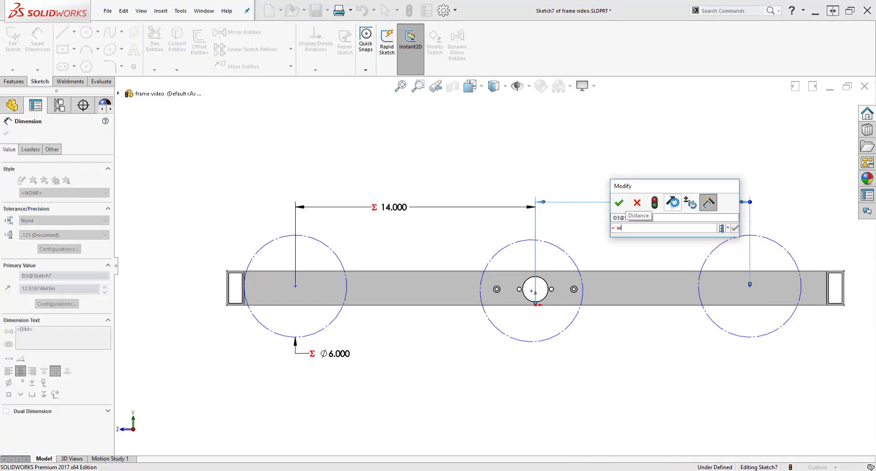
{"action": "type", "text": "hee"}
{"action": "key", "text": "BackSpace"}
{"action": "key", "text": "BackSpace"}
{"action": "key", "text": "BackSpace"}
{"action": "key", "text": "BackSpace"}
{"action": "key", "text": "BackSpace"}
{"action": "key", "text": "BackSpace"}
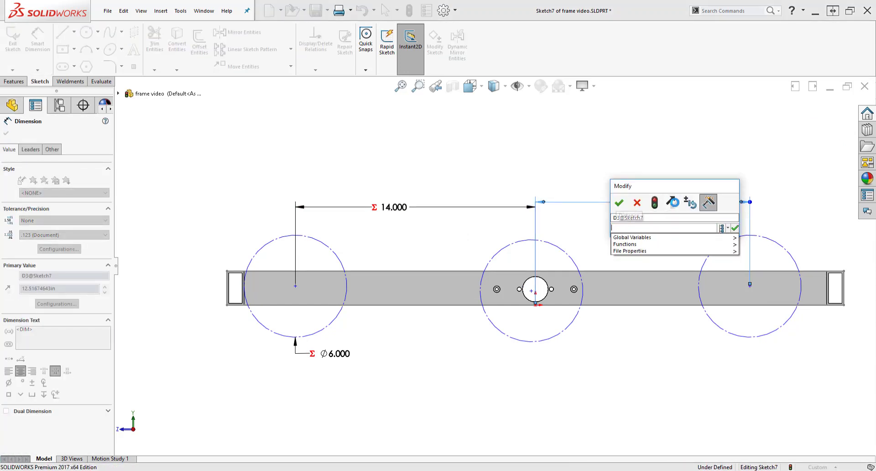
{"action": "type", "text": "whee"}
{"action": "left_click", "coordinate": [655, 247]}
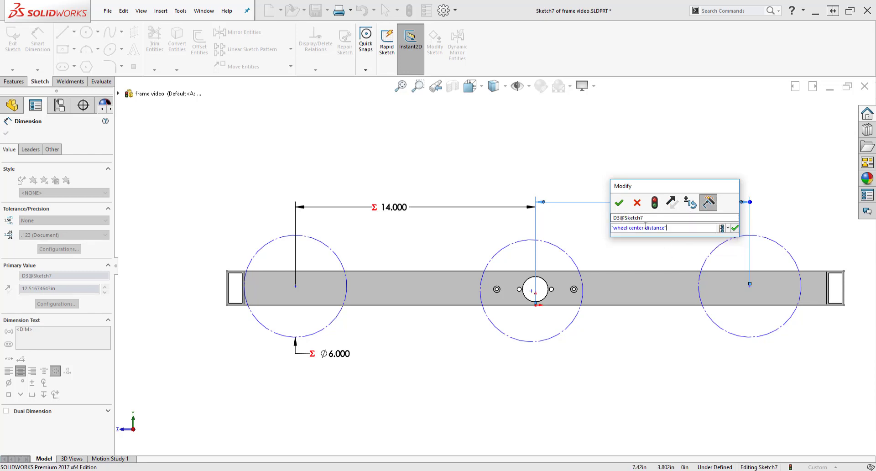
{"action": "left_click", "coordinate": [619, 202]}
- Link the third wheel's horizontal spacing dimension to the "wheel center distance" global variable with an equation
{"action": "double_click", "coordinate": [691, 202]}
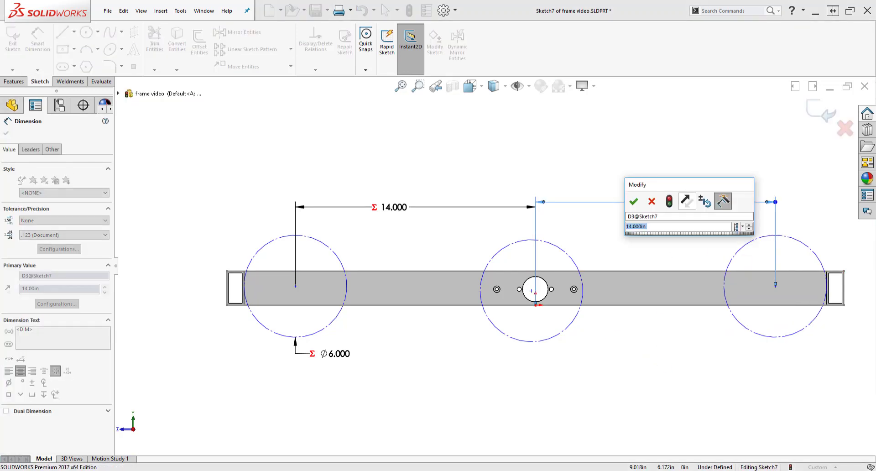
{"action": "type", "text": "="}
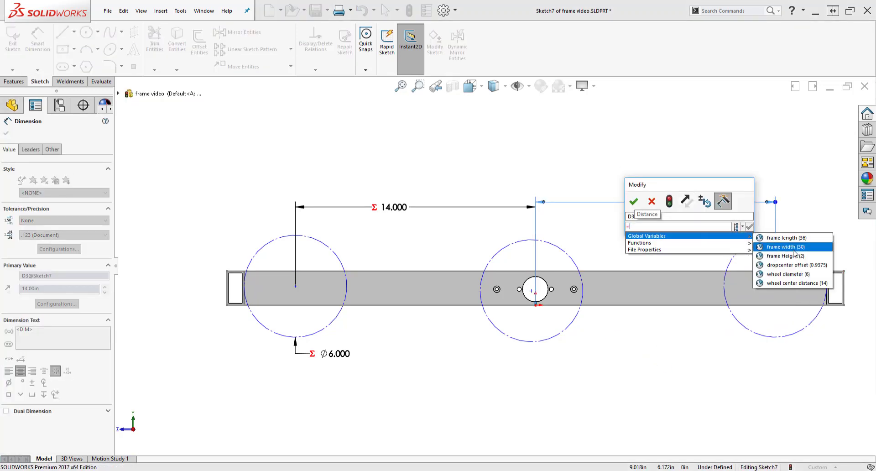
{"action": "left_click", "coordinate": [789, 283]}
{"action": "key", "text": "Return"}
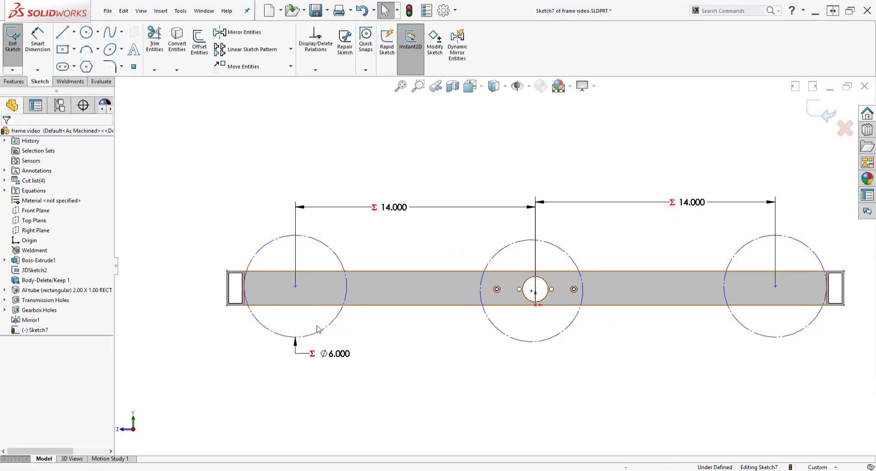
- Dimension the first wheel circle's centre vertically from the tube's upper edge and link it to the "dropcenter offset" global variable
{"action": "scroll", "coordinate": [315, 296], "scroll_direction": "down", "scroll_amount": 2}
{"action": "left_click", "coordinate": [297, 286]}
{"action": "left_click", "coordinate": [302, 266]}
{"action": "left_click", "coordinate": [325, 282]}
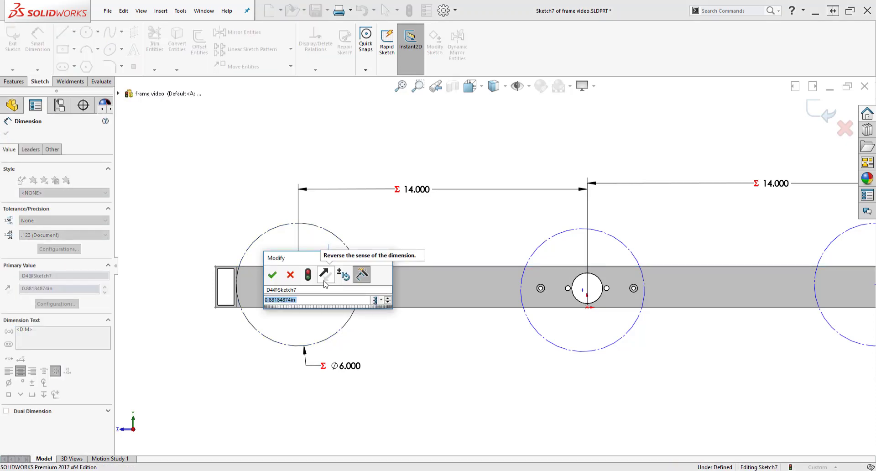
{"action": "type", "text": "="}
{"action": "mouse_move", "coordinate": [323, 311]}
{"action": "left_click", "coordinate": [433, 339]}
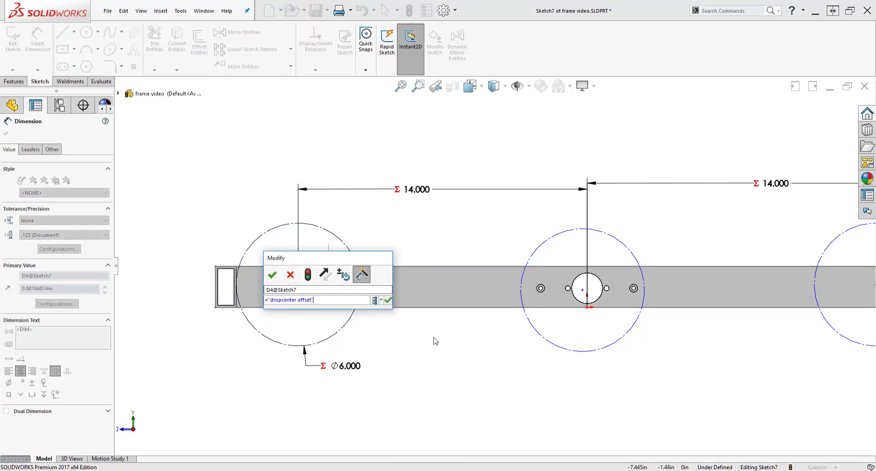
{"action": "left_click", "coordinate": [273, 275]}
{"action": "left_click", "coordinate": [440, 352]}
- Dimension the third wheel circle's centre vertically from the tube's upper edge and link it to the "dropcenter offset" global variable
{"action": "scroll", "coordinate": [445, 350], "scroll_direction": "up", "scroll_amount": 3}
{"action": "scroll", "coordinate": [673, 277], "scroll_direction": "down", "scroll_amount": 5}
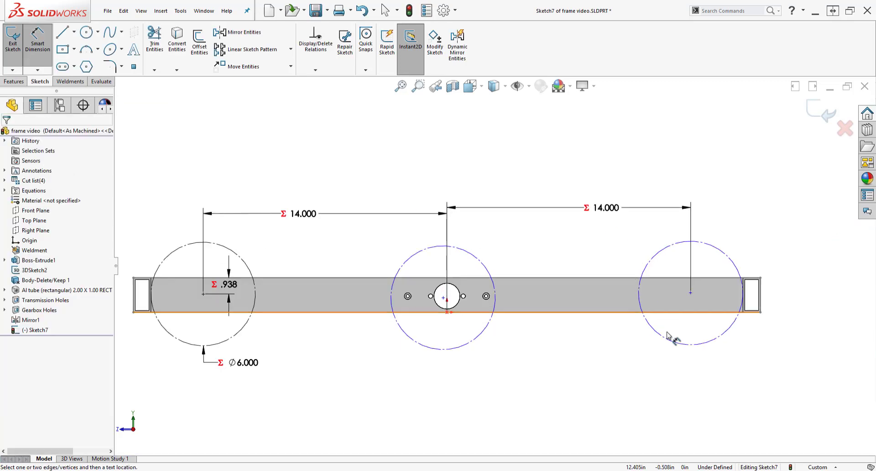
{"action": "left_click", "coordinate": [677, 287]}
{"action": "left_click", "coordinate": [688, 260]}
{"action": "left_click", "coordinate": [675, 296]}
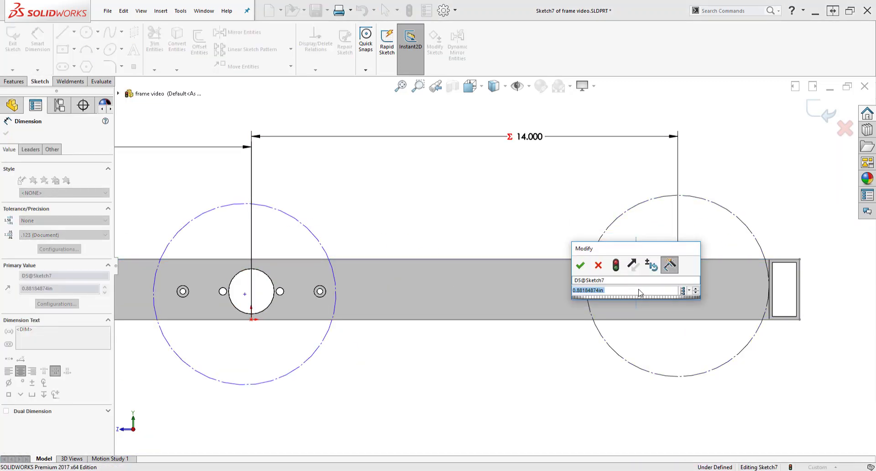
{"action": "type", "text": "="}
{"action": "mouse_move", "coordinate": [638, 297]}
{"action": "left_click", "coordinate": [741, 329]}
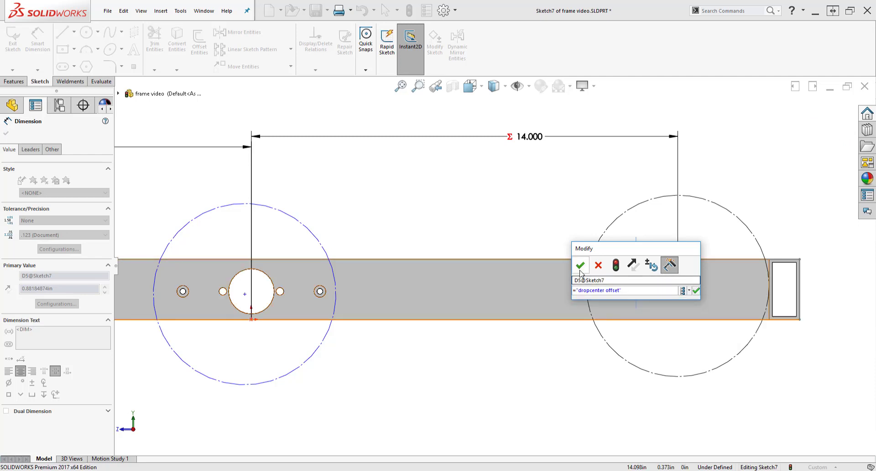
{"action": "left_click", "coordinate": [580, 268]}
- Snap the middle wheel circle's centre onto the centre of the large gearbox hole
{"action": "scroll", "coordinate": [528, 348], "scroll_direction": "up", "scroll_amount": 5}
{"action": "scroll", "coordinate": [415, 276], "scroll_direction": "down", "scroll_amount": 3}
{"action": "mouse_move", "coordinate": [415, 272]}
{"action": "left_mouse_down"}
{"action": "mouse_move", "coordinate": [409, 263]}
{"action": "mouse_move", "coordinate": [418, 270]}
{"action": "left_mouse_up"}
{"action": "left_click", "coordinate": [398, 341]}
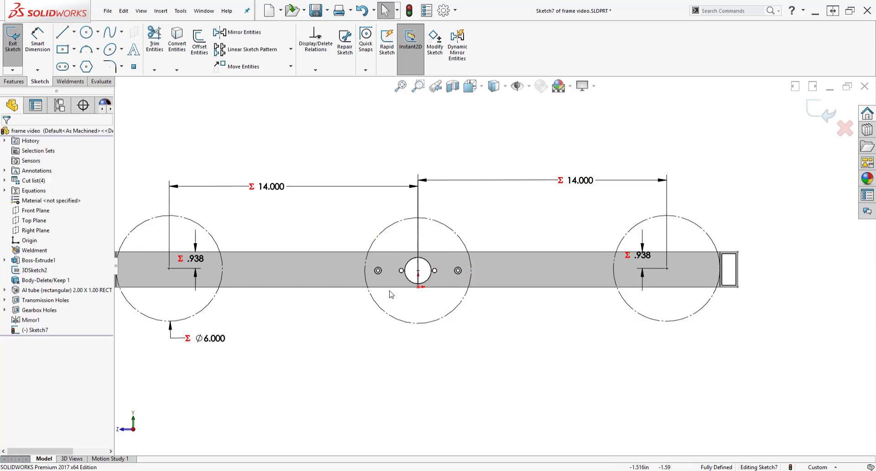
- Sketch a 1.5 in diameter circle centred on the first wheel circle
{"action": "scroll", "coordinate": [391, 244], "scroll_direction": "up", "scroll_amount": 2}
{"action": "scroll", "coordinate": [382, 241], "scroll_direction": "down", "scroll_amount": 1}
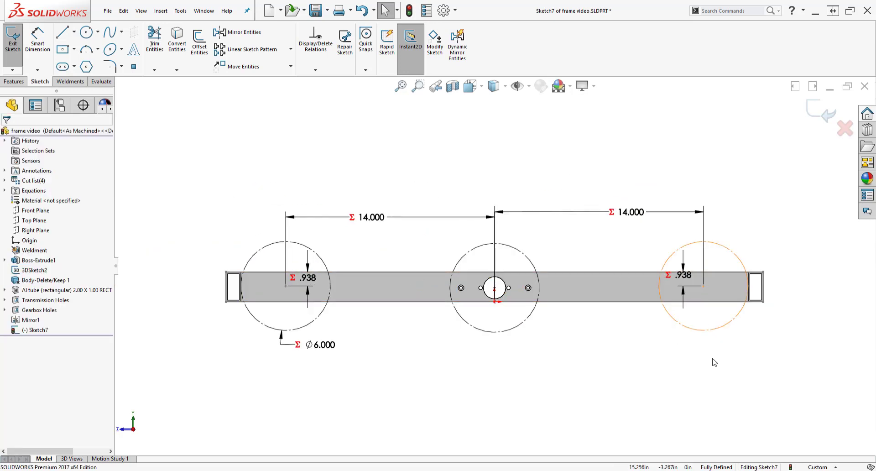
{"action": "scroll", "coordinate": [493, 225], "scroll_direction": "up", "scroll_amount": 2}
{"action": "key", "text": "s"}
{"action": "left_click", "coordinate": [443, 356]}
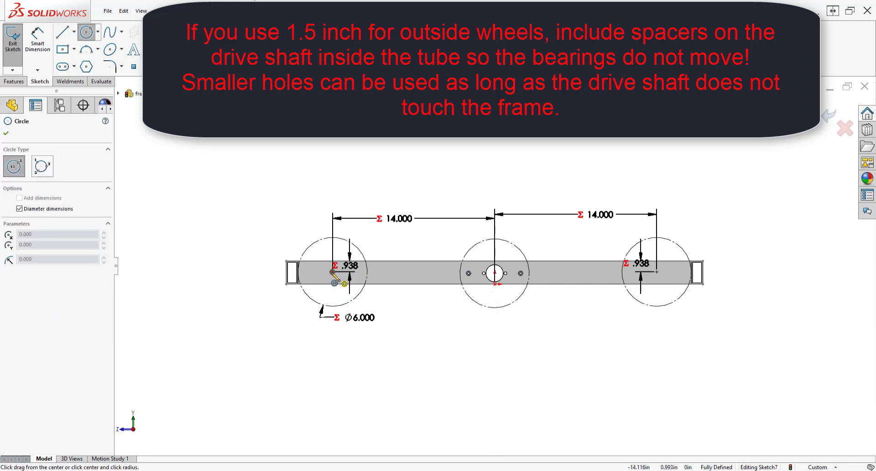
{"action": "left_click", "coordinate": [332, 272]}
{"action": "type", "text": "1.5"}
{"action": "key", "text": "Return"}
{"action": "key", "text": "Escape"}
- Sketch a 1.5 in diameter circle centred on the third wheel circle
{"action": "key", "text": "s"}
{"action": "left_click", "coordinate": [641, 355]}
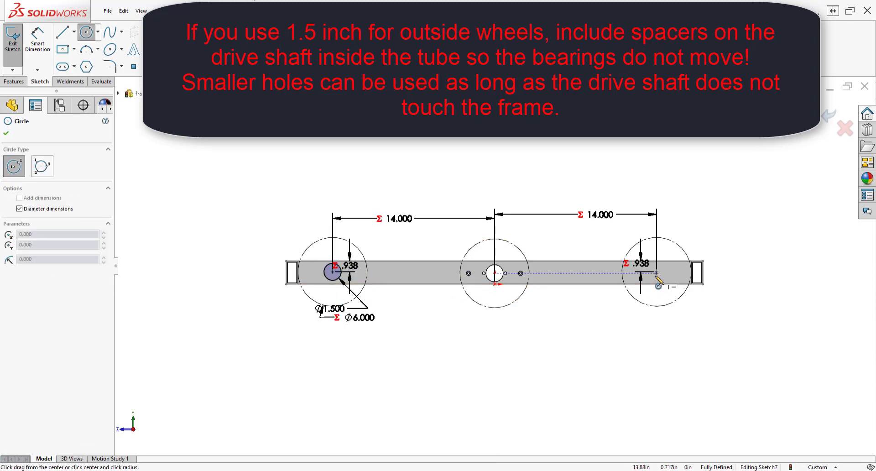
{"action": "left_click", "coordinate": [656, 272]}
{"action": "type", "text": "1.5"}
{"action": "key", "text": "Return"}
{"action": "key", "text": "Escape"}
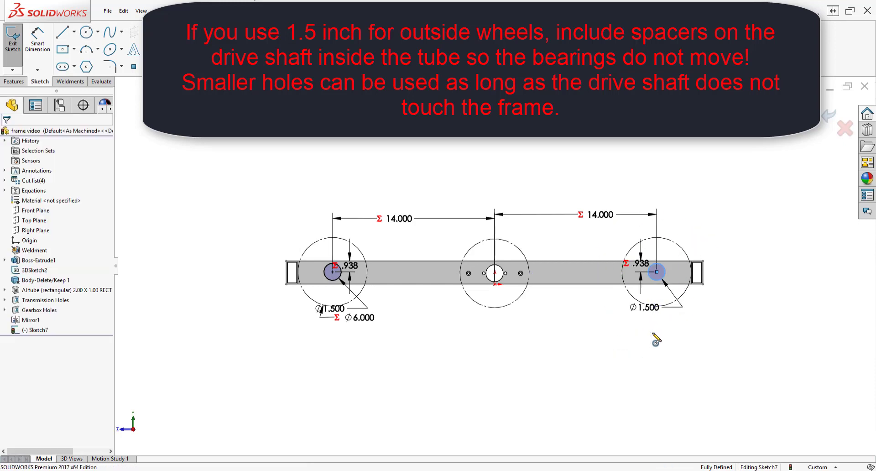
- Draw a horizontal centreline along the side tube, joining the midpoints of the frame's two outer end edges
{"action": "key", "text": "s"}
{"action": "left_click", "coordinate": [571, 321]}
{"action": "left_click", "coordinate": [578, 346]}
{"action": "scroll", "coordinate": [279, 279], "scroll_direction": "down", "scroll_amount": 10}
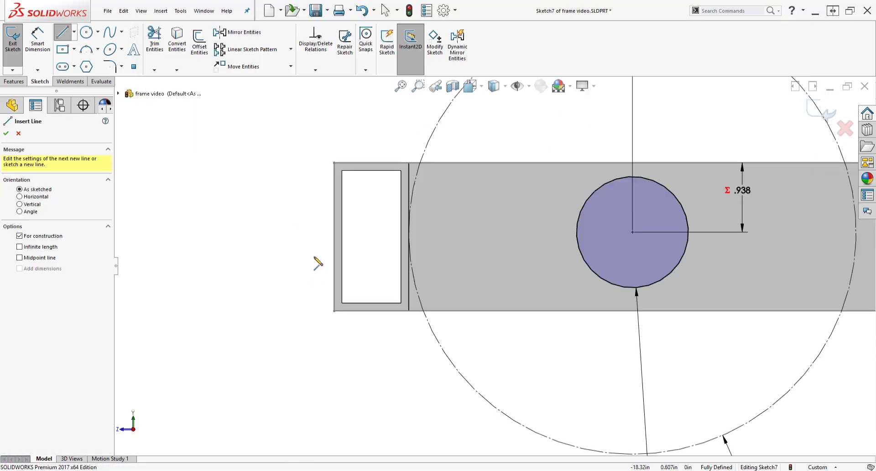
{"action": "left_click", "coordinate": [334, 236]}
{"action": "scroll", "coordinate": [401, 256], "scroll_direction": "up", "scroll_amount": 6}
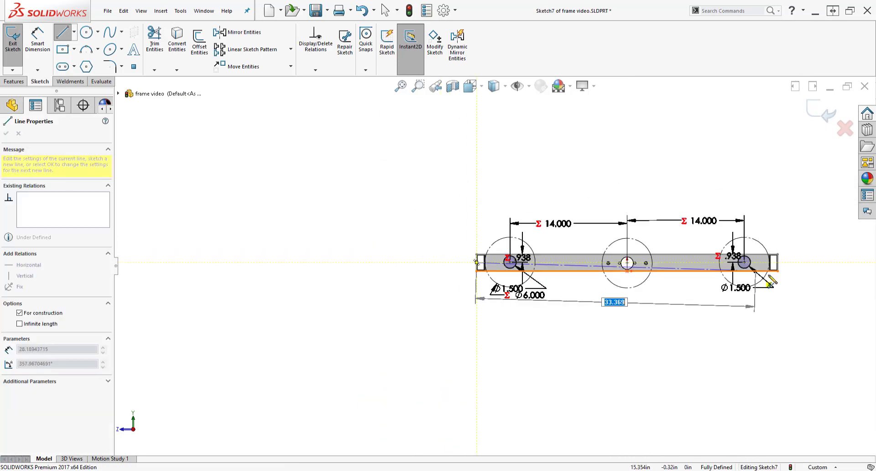
{"action": "scroll", "coordinate": [671, 274], "scroll_direction": "down", "scroll_amount": 6}
{"action": "left_click", "coordinate": [672, 277]}
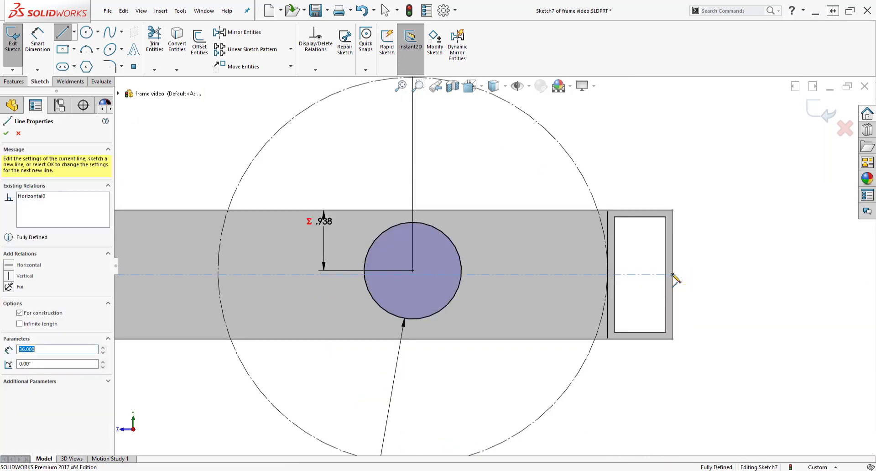
{"action": "key", "text": "Escape"}
- Measure the normal distance between the third wheel's centre point and the tube centreline
{"action": "scroll", "coordinate": [465, 278], "scroll_direction": "down", "scroll_amount": 6}
{"action": "left_click", "coordinate": [484, 308]}
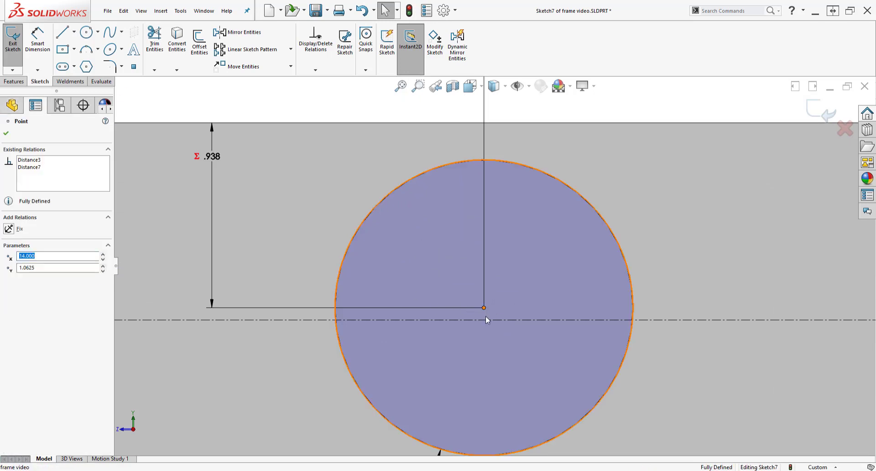
{"action": "left_click", "coordinate": [485, 319], "text": "ctrl"}
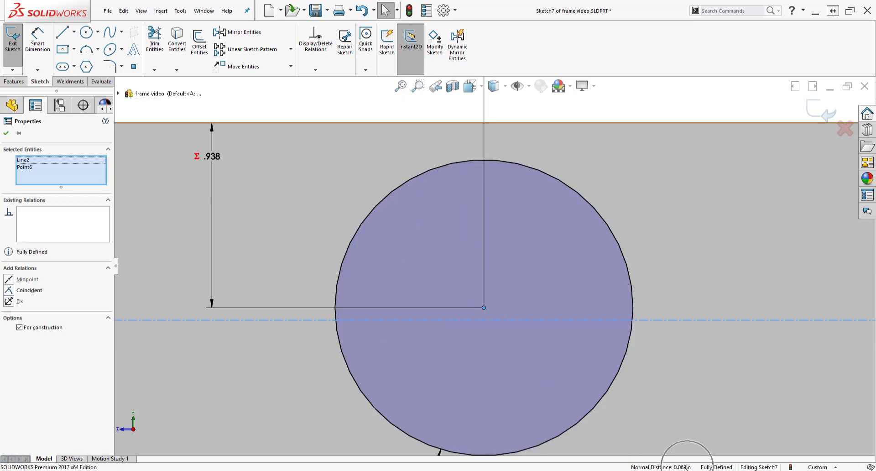
- Measure the normal distance between the middle wheel's centre point and the tube centreline
{"action": "scroll", "coordinate": [563, 426], "scroll_direction": "up", "scroll_amount": 10}
{"action": "scroll", "coordinate": [306, 271], "scroll_direction": "down", "scroll_amount": 9}
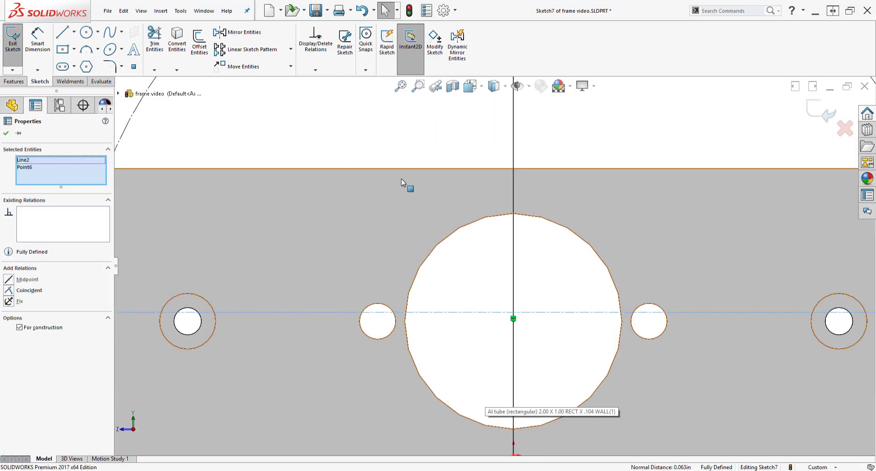
{"action": "left_click", "coordinate": [401, 179]}
{"action": "left_click", "coordinate": [513, 321]}
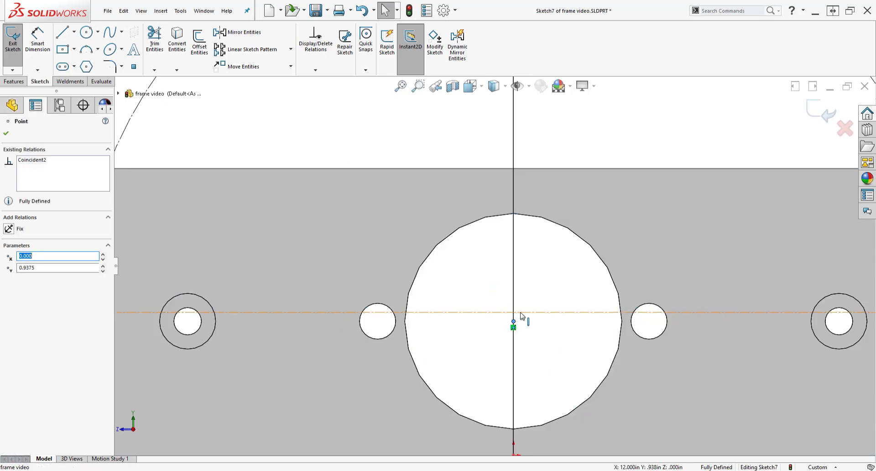
{"action": "left_click", "coordinate": [523, 313], "text": "ctrl"}
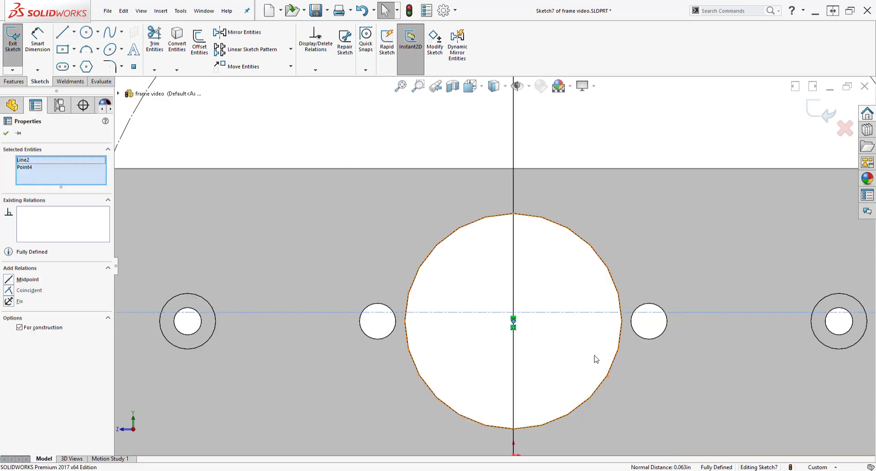
{"action": "left_click", "coordinate": [598, 360]}
- Measure the normal distance between the first wheel's centre point and the tube centreline
{"action": "scroll", "coordinate": [541, 363], "scroll_direction": "up", "scroll_amount": 5}
{"action": "scroll", "coordinate": [322, 289], "scroll_direction": "down", "scroll_amount": 8}
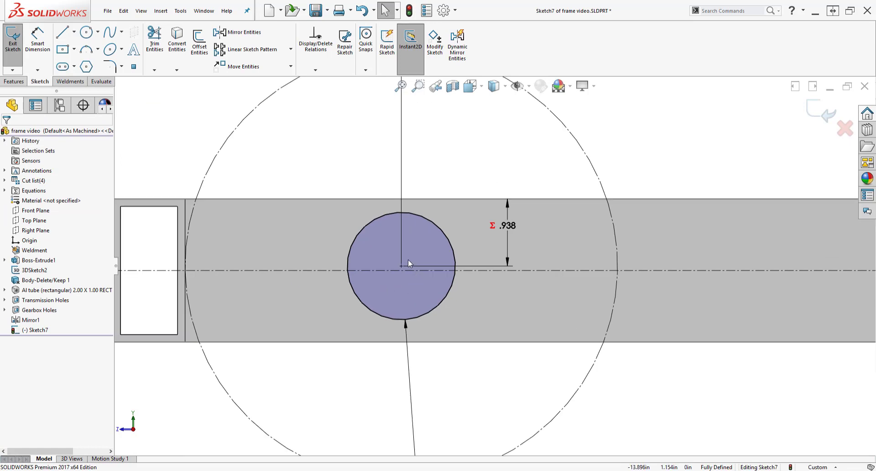
{"action": "left_click", "coordinate": [401, 266]}
{"action": "left_click", "coordinate": [406, 270], "text": "ctrl"}
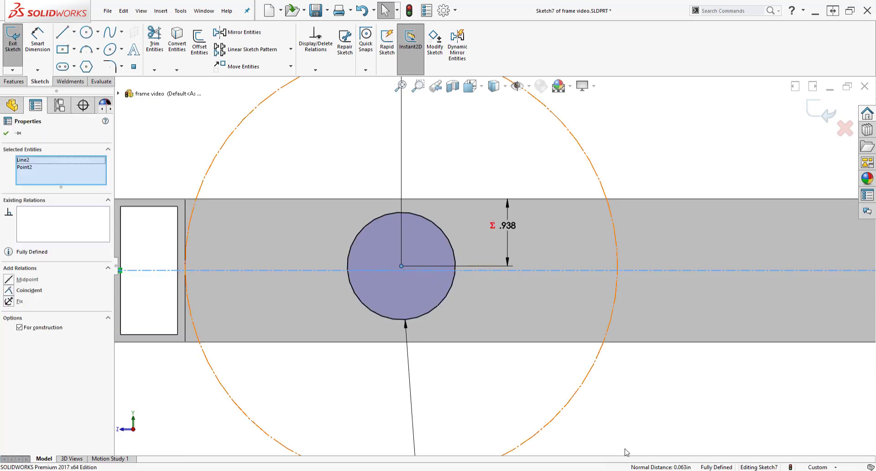
{"action": "left_click", "coordinate": [635, 376]}
- Cut-extrude the two 1.5 in circles with the Through All - Both Directions end condition
{"action": "scroll", "coordinate": [647, 310], "scroll_direction": "up", "scroll_amount": 8}
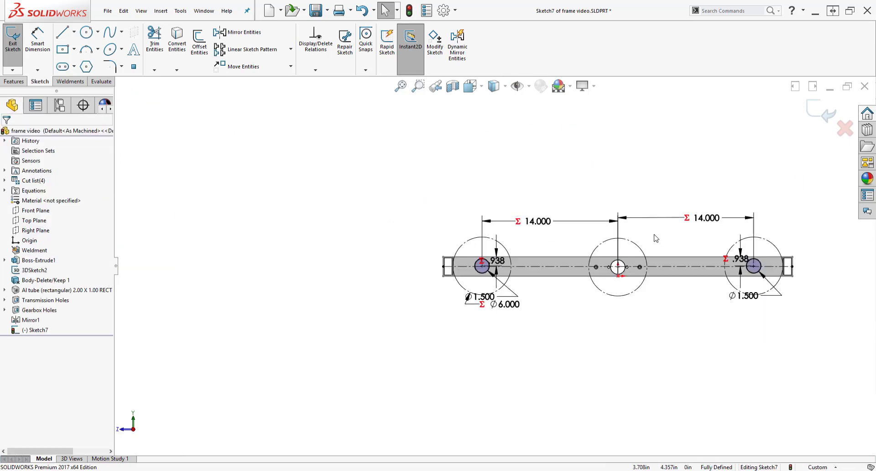
{"action": "key", "text": "s"}
{"action": "left_click", "coordinate": [666, 388]}
{"action": "mouse_move", "coordinate": [708, 416]}
{"action": "left_click", "coordinate": [777, 413]}
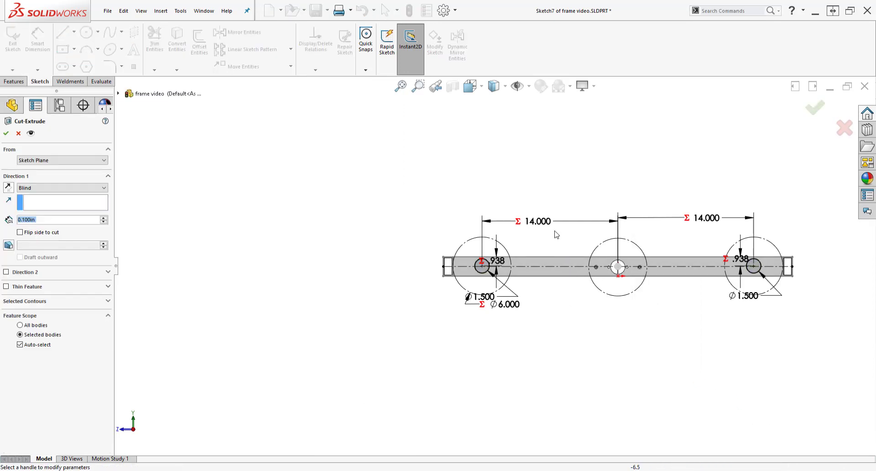
{"action": "right_click", "coordinate": [556, 207]}
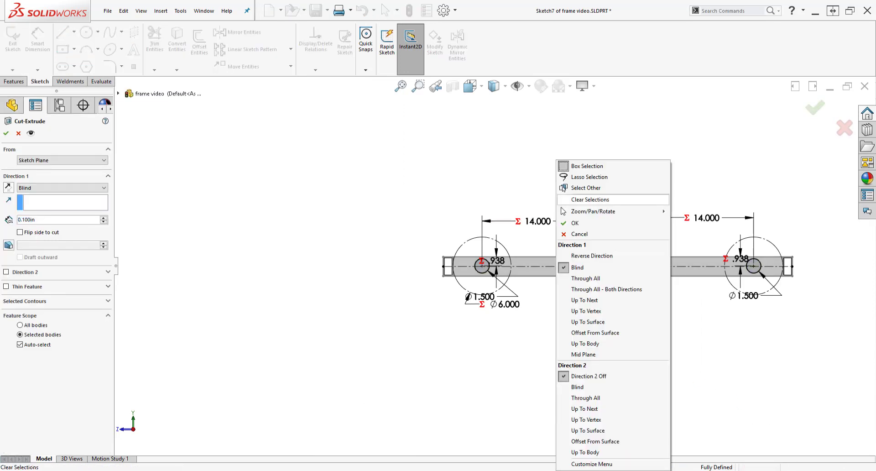
{"action": "left_click", "coordinate": [593, 289]}
{"action": "key", "text": "Return"}
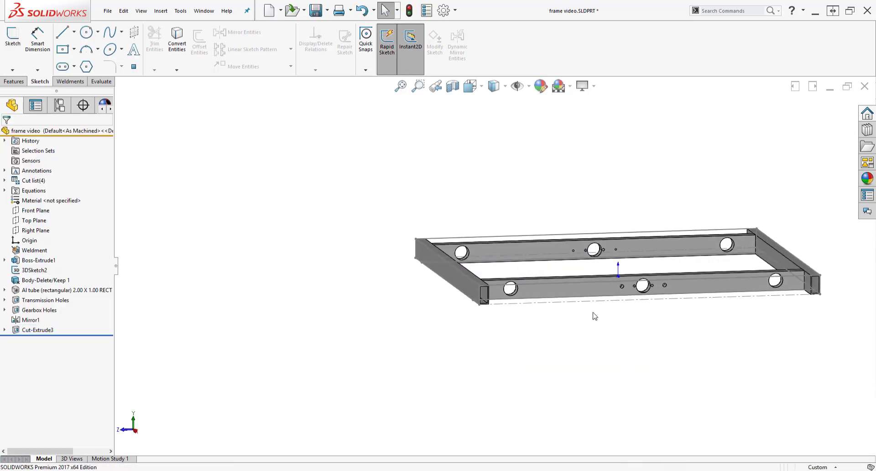
- Set the wheel center distance global variable to 16 and rebuild the frame
{"action": "key", "text": "s"}
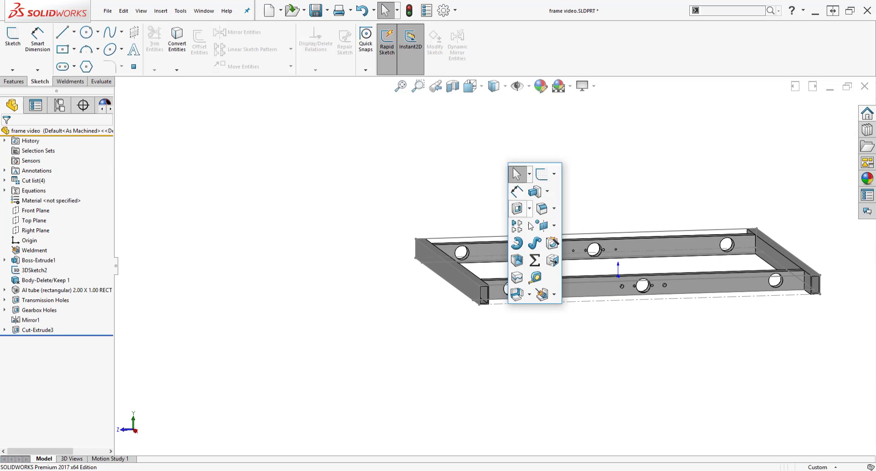
{"action": "left_click", "coordinate": [535, 260]}
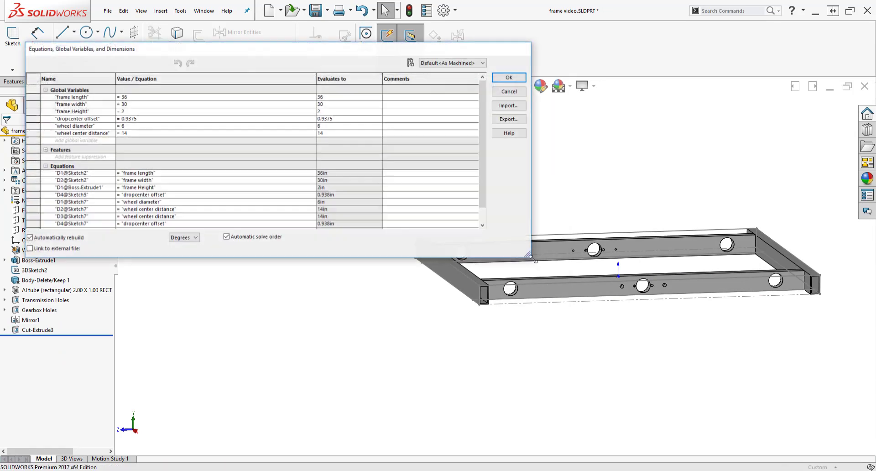
{"action": "left_click", "coordinate": [116, 133]}
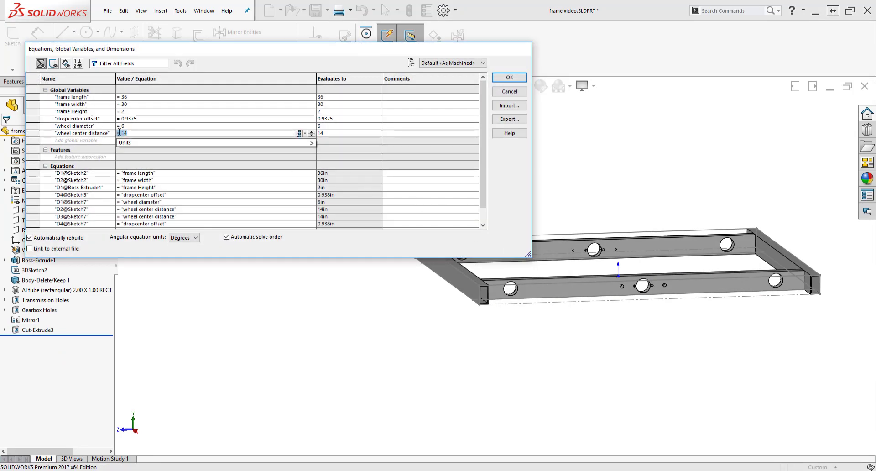
{"action": "type", "text": "16"}
{"action": "key", "text": "Return"}
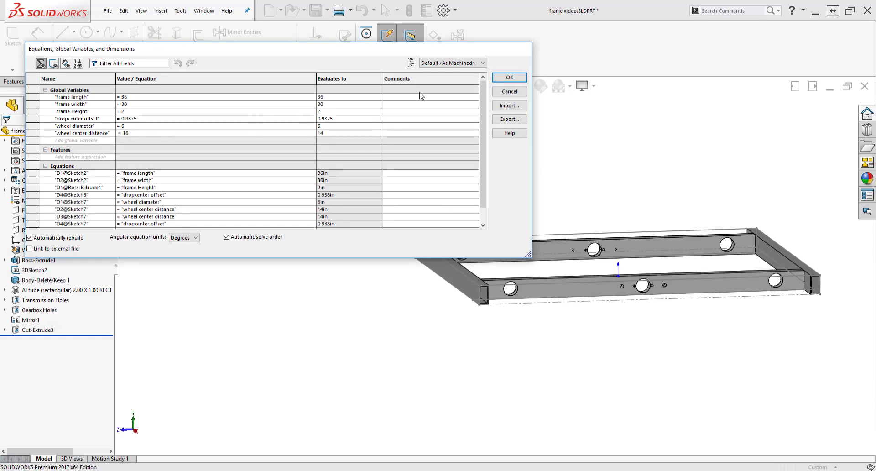
{"action": "left_click", "coordinate": [510, 78]}
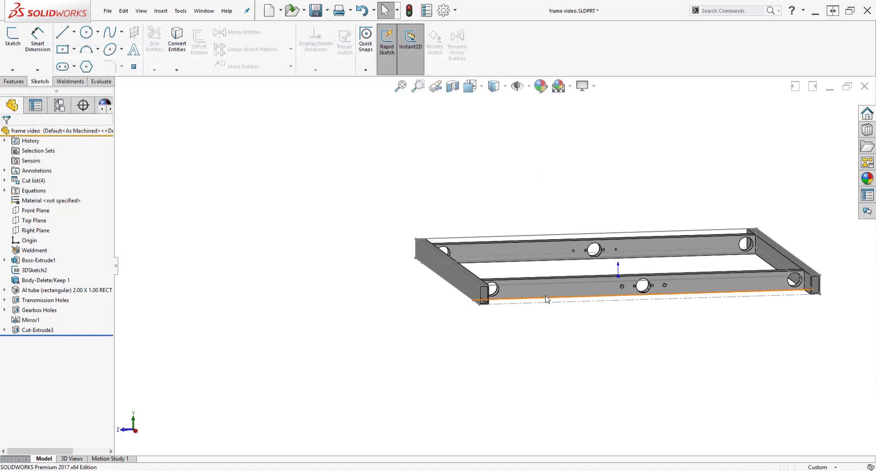
{"action": "scroll", "coordinate": [768, 278], "scroll_direction": "down", "scroll_amount": 6}
{"action": "scroll", "coordinate": [682, 335], "scroll_direction": "up", "scroll_amount": 4}
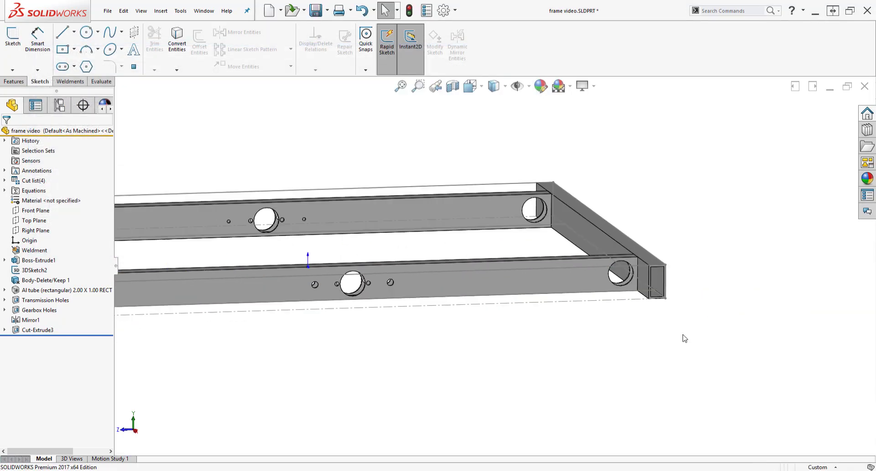
- Start a weldment Trim/Extend with the End Trim corner type and select both cross tubes as the bodies to trim
{"action": "scroll", "coordinate": [191, 255], "scroll_direction": "down", "scroll_amount": 2}
{"action": "scroll", "coordinate": [343, 277], "scroll_direction": "down", "scroll_amount": 2}
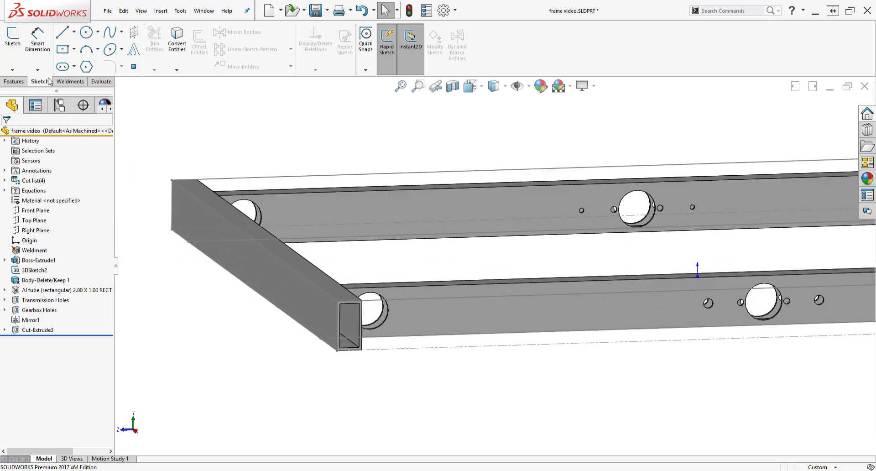
{"action": "left_click", "coordinate": [70, 81]}
{"action": "left_click", "coordinate": [95, 40]}
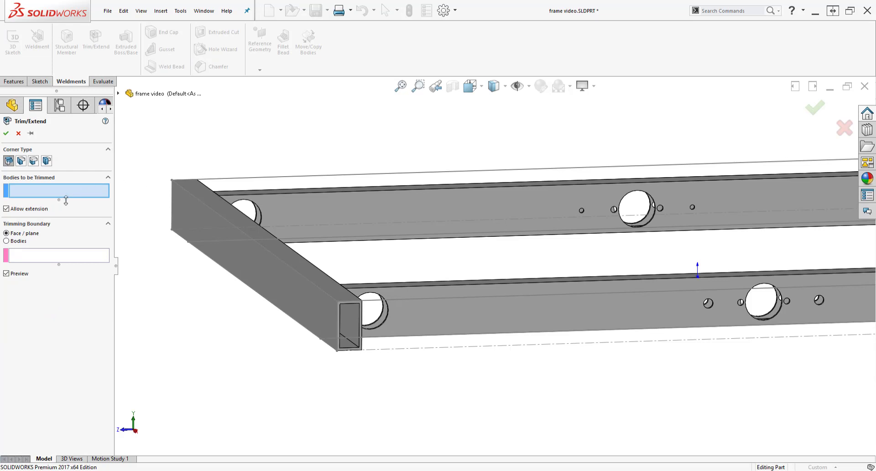
{"action": "left_click", "coordinate": [313, 289]}
{"action": "scroll", "coordinate": [319, 284], "scroll_direction": "up", "scroll_amount": 5}
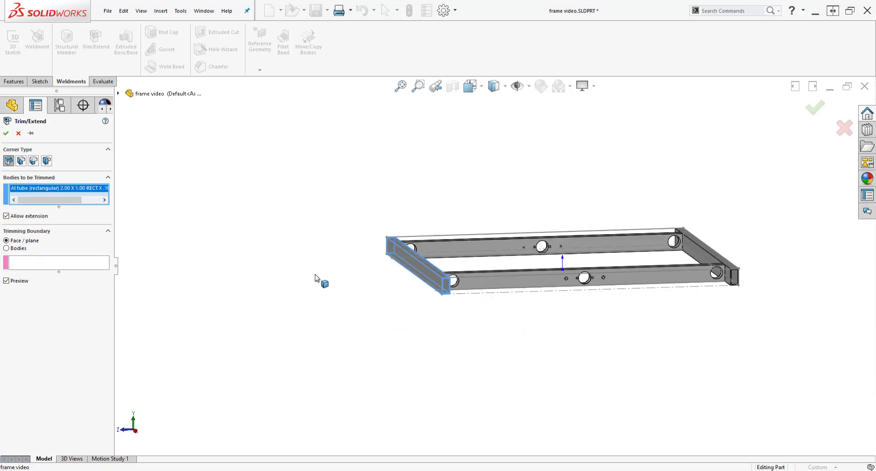
{"action": "left_click", "coordinate": [678, 235]}
{"action": "left_click", "coordinate": [73, 270]}
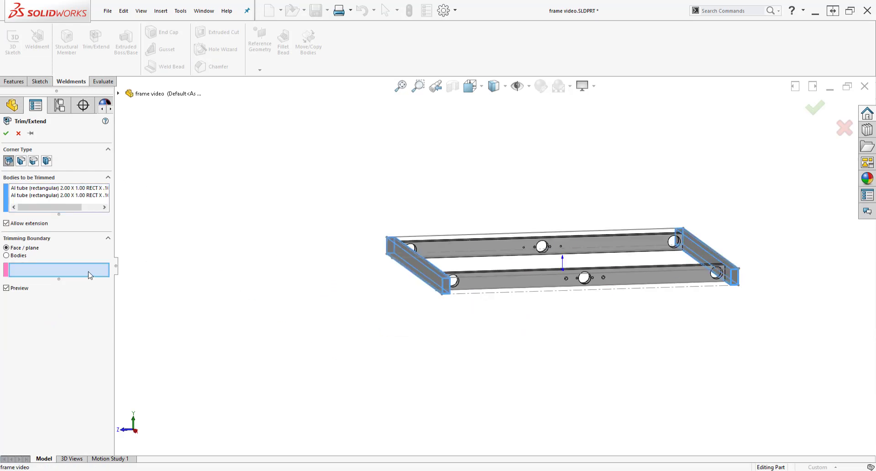
- Use one long face on each of the two side tubes as the face trimming boundaries
{"action": "scroll", "coordinate": [515, 265], "scroll_direction": "down", "scroll_amount": 4}
{"action": "left_click", "coordinate": [481, 313]}
{"action": "middle_click_drag", "start_coordinate": [351, 284], "coordinate": [290, 320]}
{"action": "left_click", "coordinate": [319, 298]}
{"action": "left_click", "coordinate": [278, 308]}
- Discard the overhanging end segments of both cross tubes, keep their middle segments, and complete the trim
{"action": "key", "text": "f"}
{"action": "left_click", "coordinate": [201, 253]}
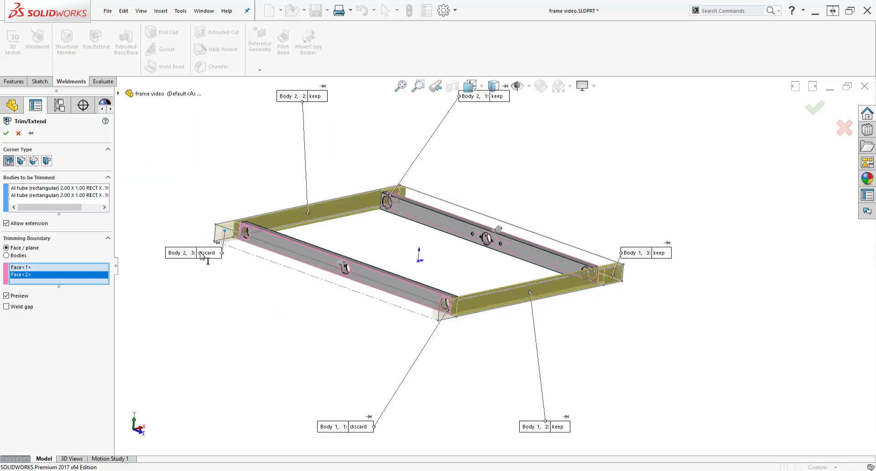
{"action": "left_click", "coordinate": [497, 96]}
{"action": "left_click", "coordinate": [663, 255]}
{"action": "right_click", "coordinate": [634, 261]}
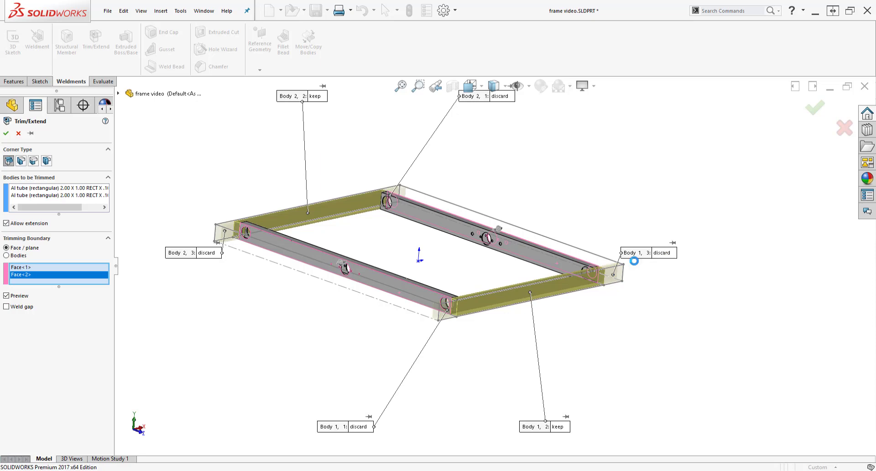
- Examine the trimmed corner where a cross tube meets a side tube beside the end axle hole
{"action": "scroll", "coordinate": [432, 292], "scroll_direction": "down", "scroll_amount": 5}
{"action": "scroll", "coordinate": [435, 294], "scroll_direction": "down", "scroll_amount": 3}
{"action": "middle_click_drag", "start_coordinate": [553, 306], "coordinate": [574, 353]}
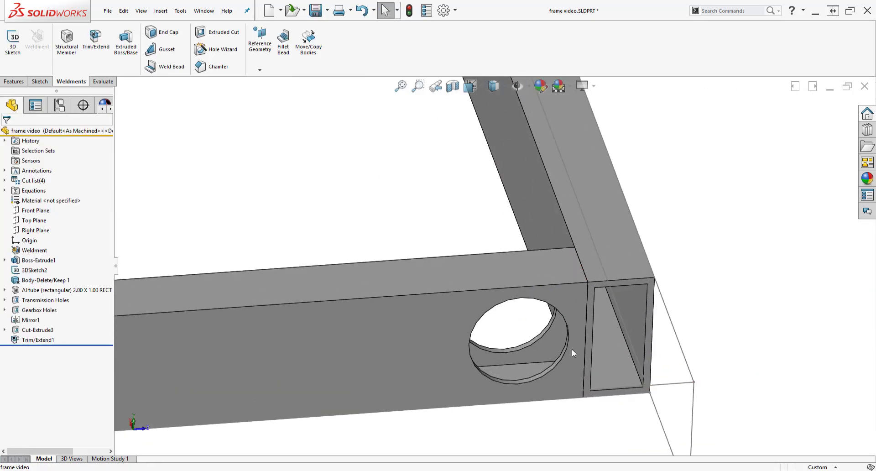
{"action": "middle_click_drag", "start_coordinate": [471, 265], "coordinate": [391, 224]}
{"action": "scroll", "coordinate": [388, 222], "scroll_direction": "up", "scroll_amount": 4}
{"action": "scroll", "coordinate": [306, 250], "scroll_direction": "down", "scroll_amount": 2}
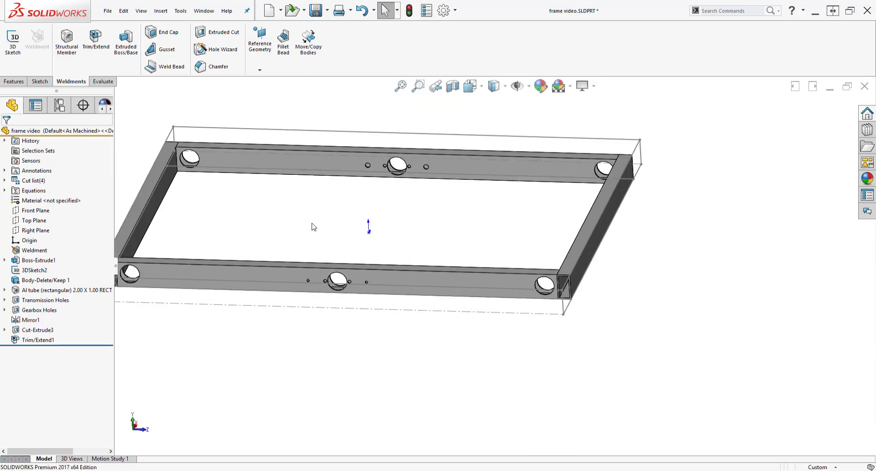
- Set the wheel center distance global variable to 14 and rebuild the frame
{"action": "key", "text": "s"}
{"action": "left_click", "coordinate": [341, 321]}
{"action": "left_click", "coordinate": [135, 135]}
{"action": "key", "text": "BackSpace"}
{"action": "type", "text": "54"}
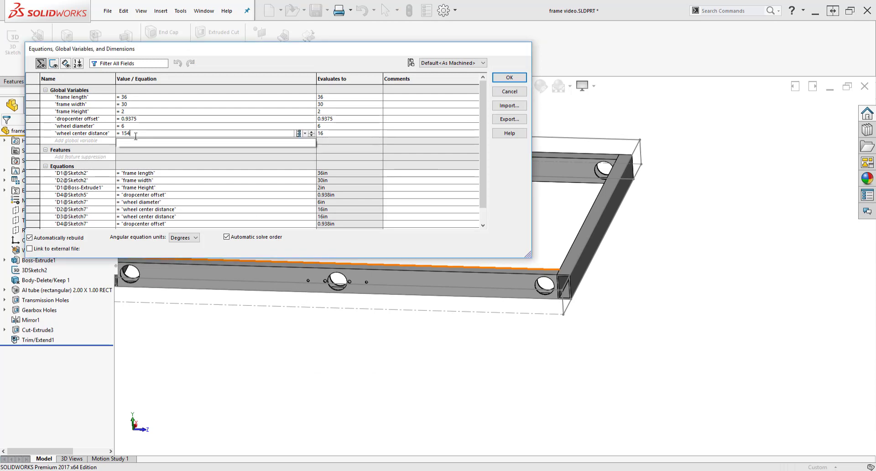
{"action": "key", "text": "BackSpace"}
{"action": "key", "text": "BackSpace"}
{"action": "type", "text": "4"}
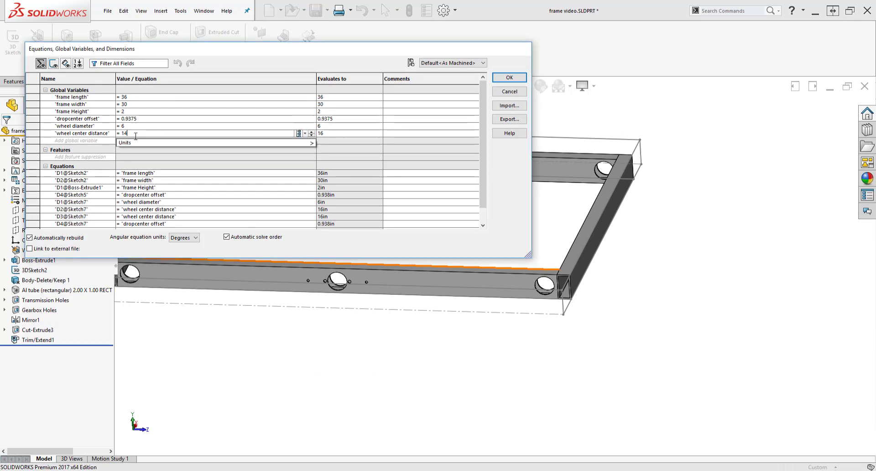
{"action": "key", "text": "Tab"}
{"action": "left_click", "coordinate": [509, 77]}
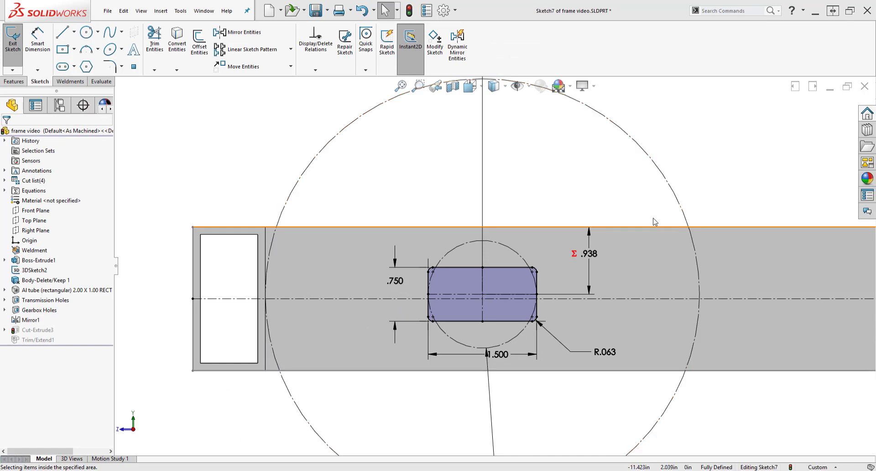
- Exit the axle-opening sketch to rebuild the cut with the rounded rectangular profiles in both side tubes
{"action": "double_click", "coordinate": [639, 211]}
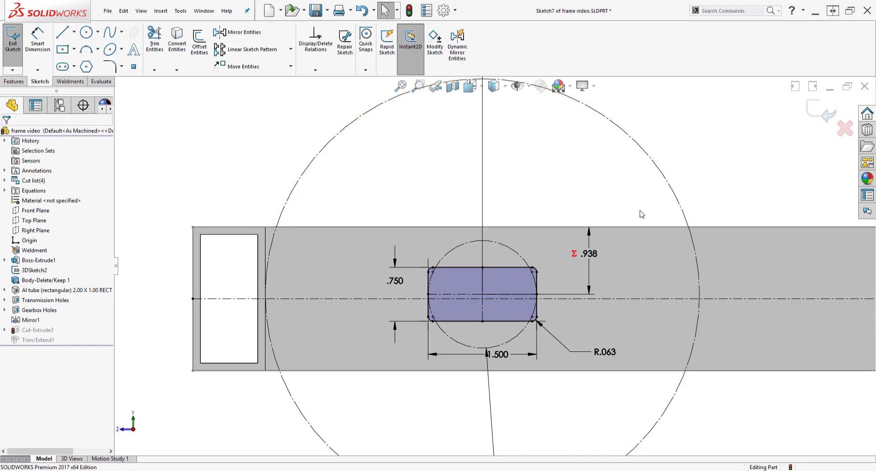
{"action": "scroll", "coordinate": [639, 270], "scroll_direction": "up", "scroll_amount": 8}
{"action": "scroll", "coordinate": [648, 272], "scroll_direction": "down", "scroll_amount": 2}
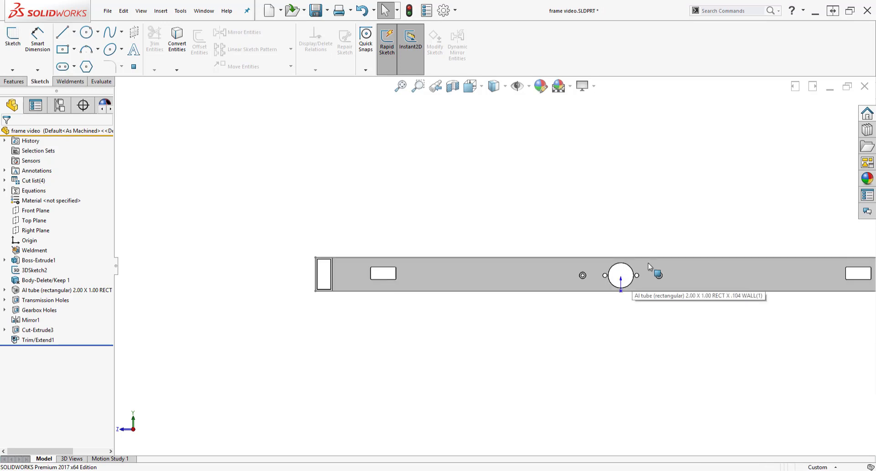
{"action": "middle_click_drag", "start_coordinate": [568, 283], "coordinate": [606, 264]}
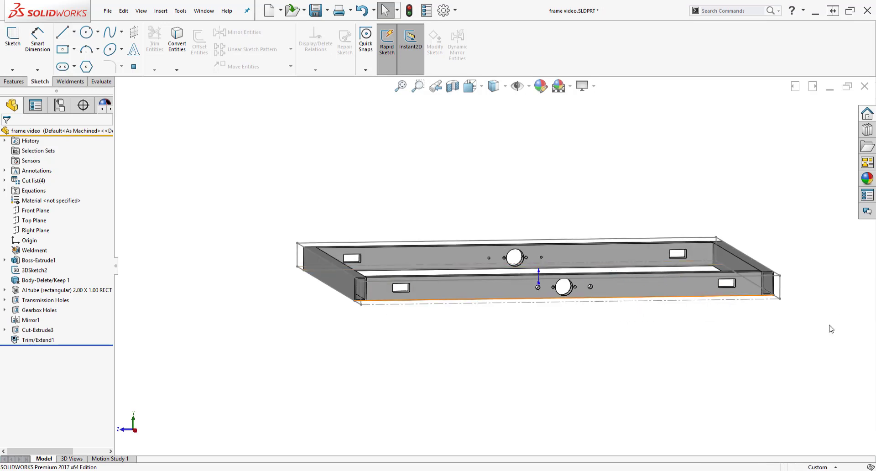
- Save the frame part under the new name "frame 35x30 V1" in the Robot Media 2018 Comp WCD folder
{"action": "left_click", "coordinate": [327, 10]}
{"action": "left_click", "coordinate": [342, 37]}
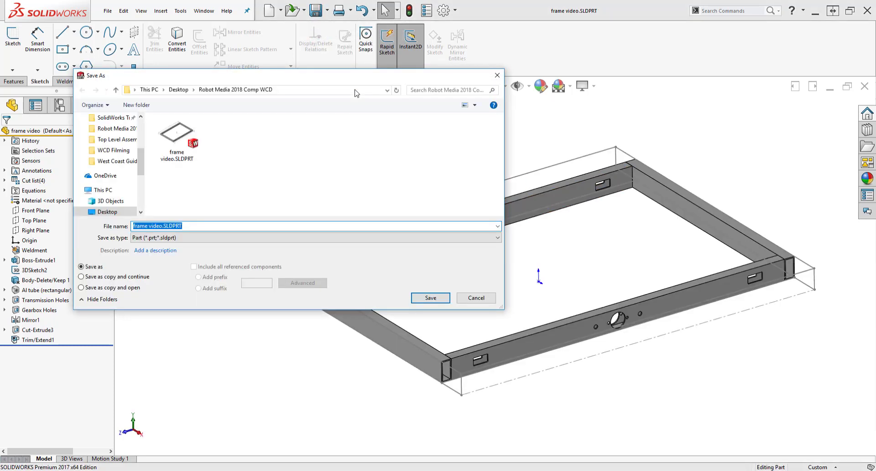
{"action": "type", "text": "frame 35x30"}
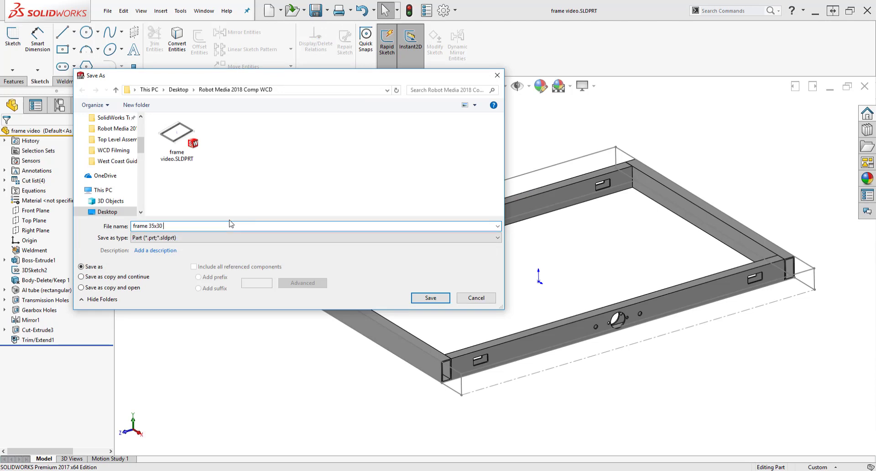
{"action": "key", "text": "Return"}
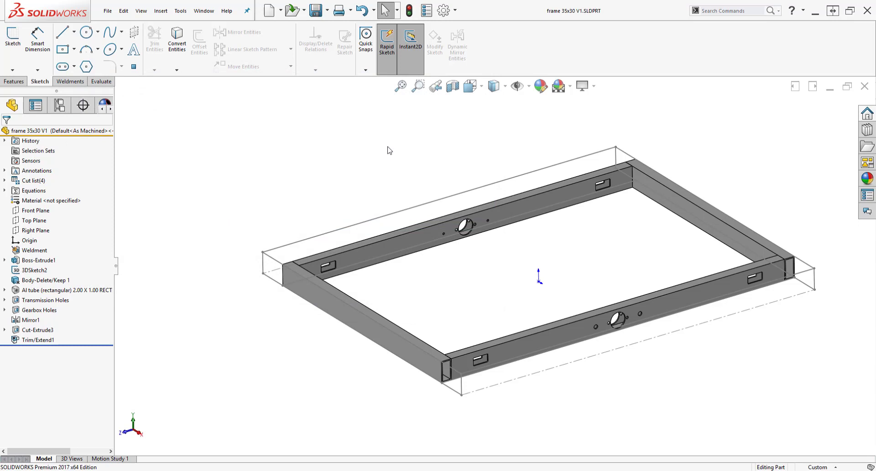
- Create a new assembly from the Assembly_IN template and insert the frame 35x30 V1 part at the origin
{"action": "left_click", "coordinate": [123, 11]}
{"action": "mouse_move", "coordinate": [107, 10]}
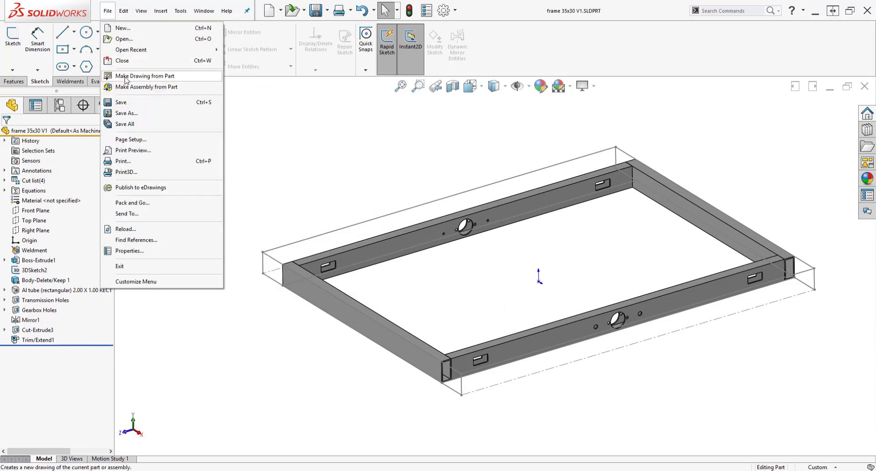
{"action": "left_click", "coordinate": [122, 28]}
{"action": "left_click", "coordinate": [195, 152]}
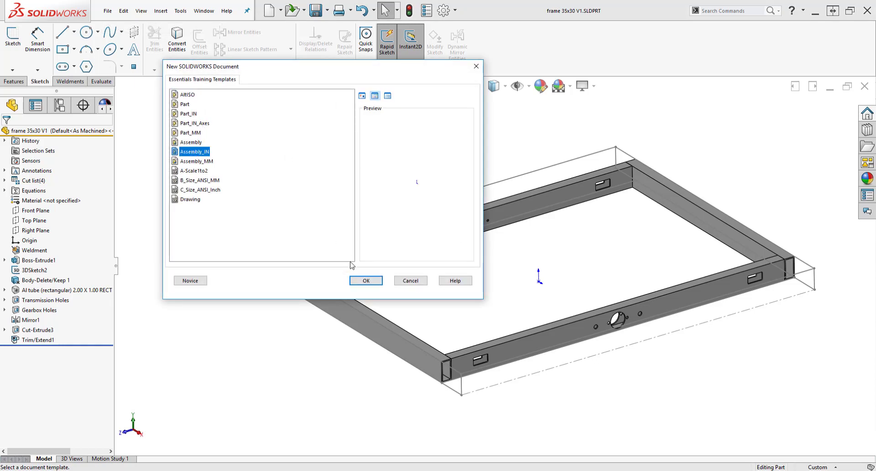
{"action": "left_click", "coordinate": [366, 281]}
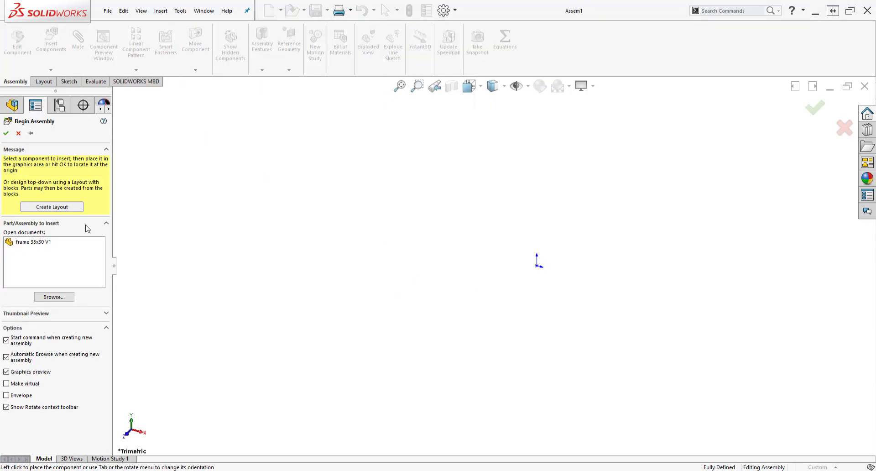
{"action": "left_click", "coordinate": [30, 242]}
{"action": "left_click", "coordinate": [344, 165]}
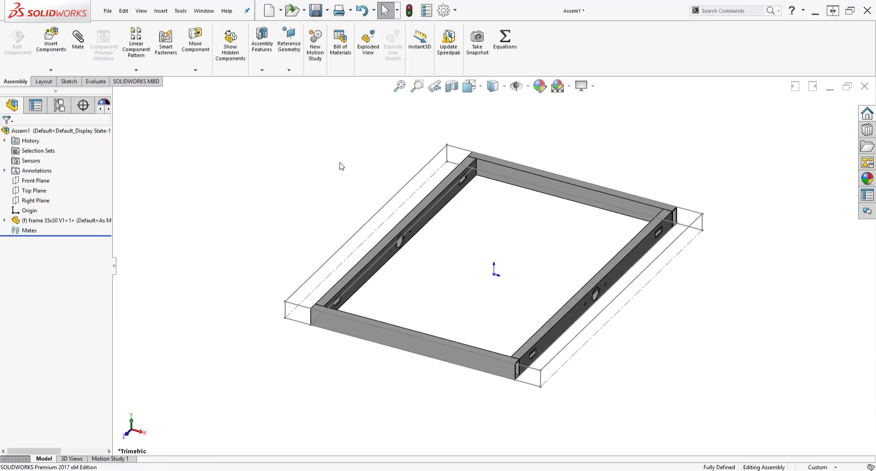
- Save the assembly as "Drivetrain Assembly 6WD WCP DS"
{"action": "left_click", "coordinate": [327, 10]}
{"action": "left_click", "coordinate": [331, 42]}
{"action": "type", "text": "Drivetrain Assembly 6WD WCP DS"}
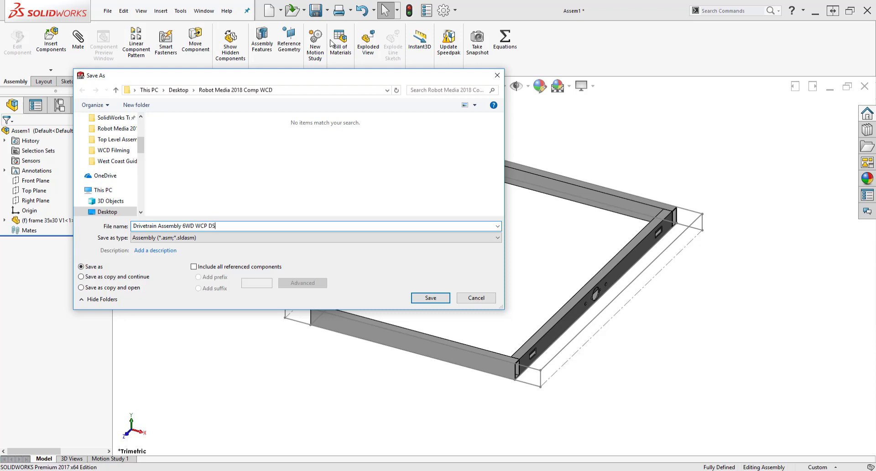
{"action": "left_click", "coordinate": [428, 297]}
- Create another assembly with Drivetrain Assembly 6WD WCP DS placed at the origin and save it as "Top Level Robot Assembly 2019"
{"action": "left_click", "coordinate": [108, 10]}
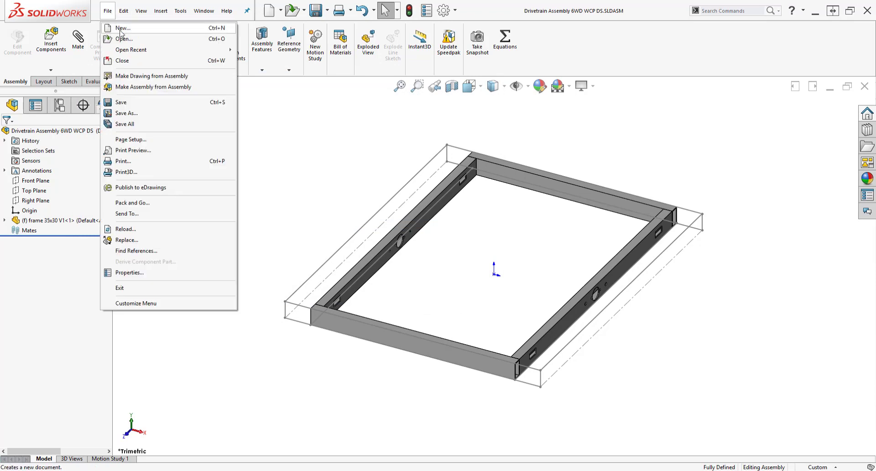
{"action": "left_click", "coordinate": [123, 28]}
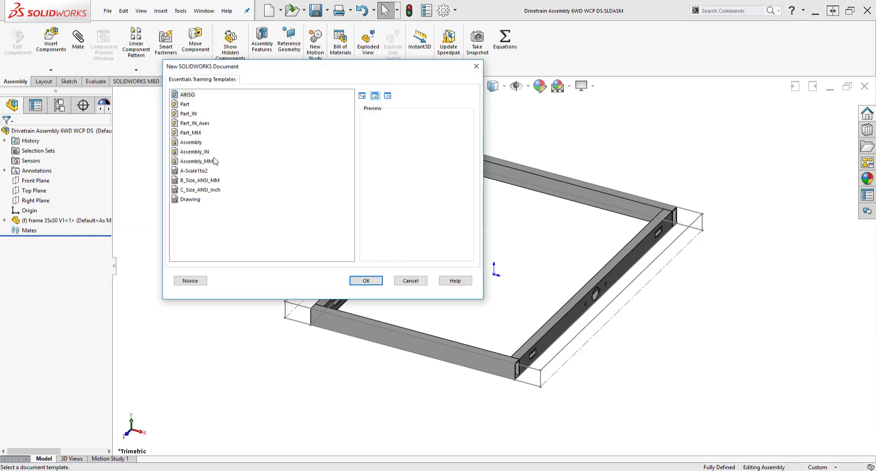
{"action": "left_click", "coordinate": [372, 281]}
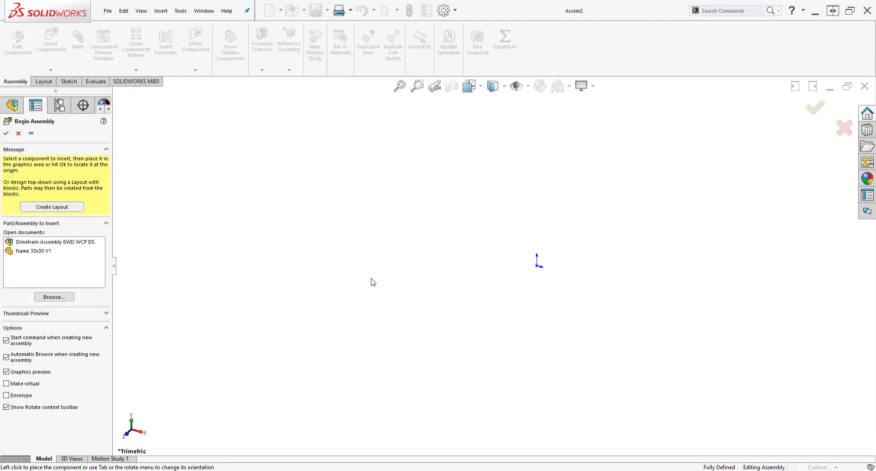
{"action": "left_click", "coordinate": [55, 242]}
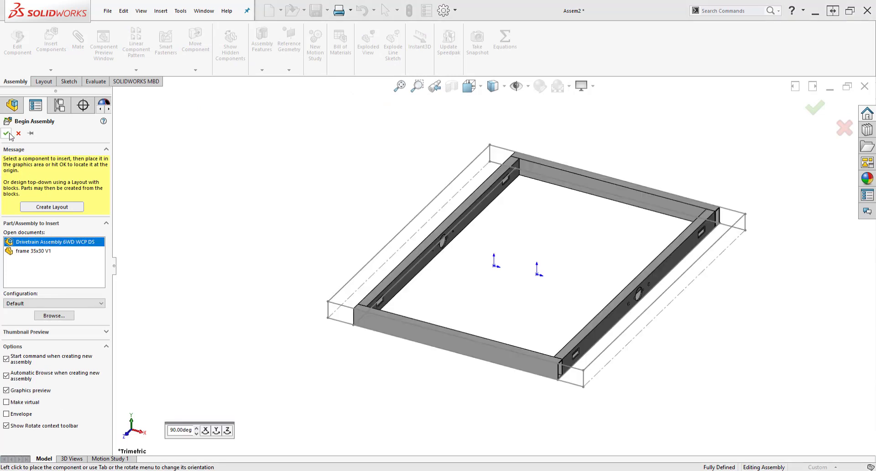
{"action": "left_click", "coordinate": [6, 133]}
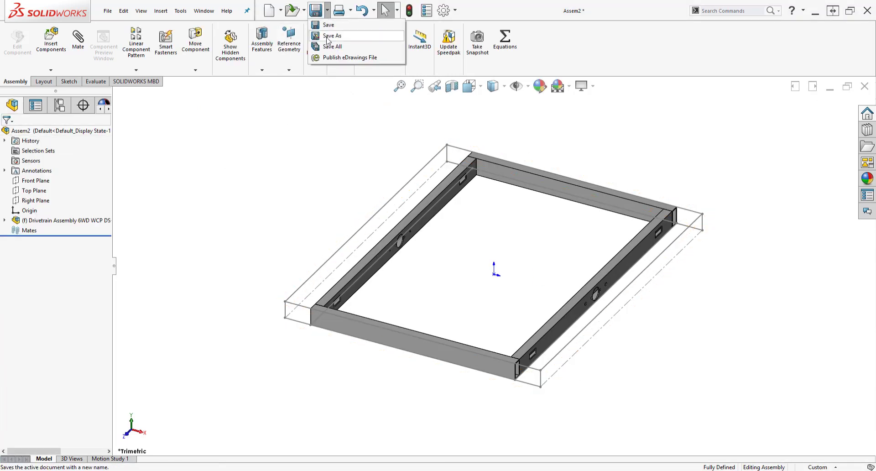
{"action": "left_click", "coordinate": [327, 37]}
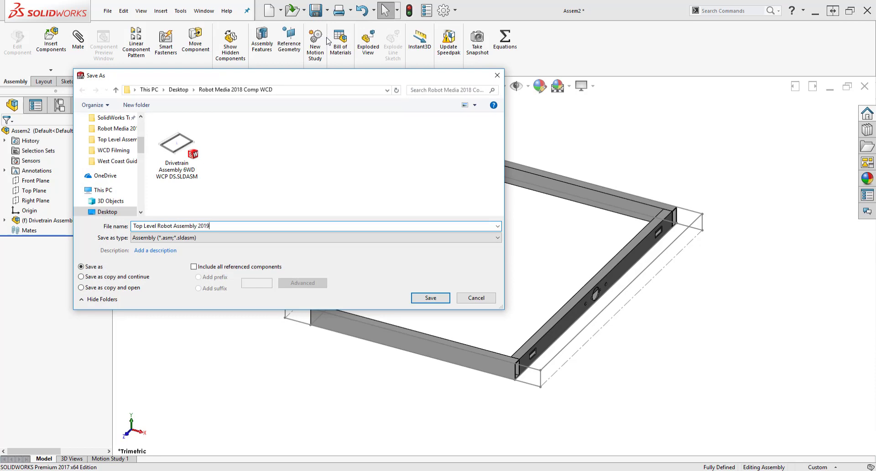
{"action": "left_click", "coordinate": [428, 297]}
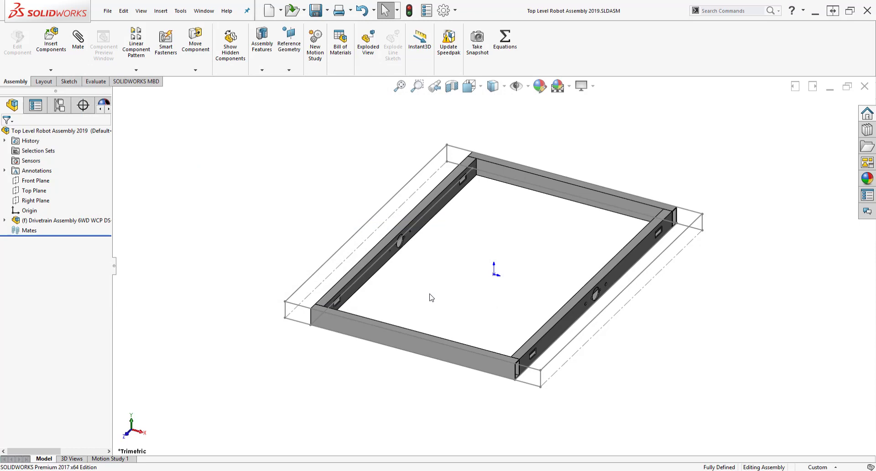
- Open Drivetrain Assembly 6WD WCP DS and insert the V23CIM BALL SHIFTER 217-3433-PTO Config gearbox inside the frame
{"action": "left_click", "coordinate": [4, 220]}
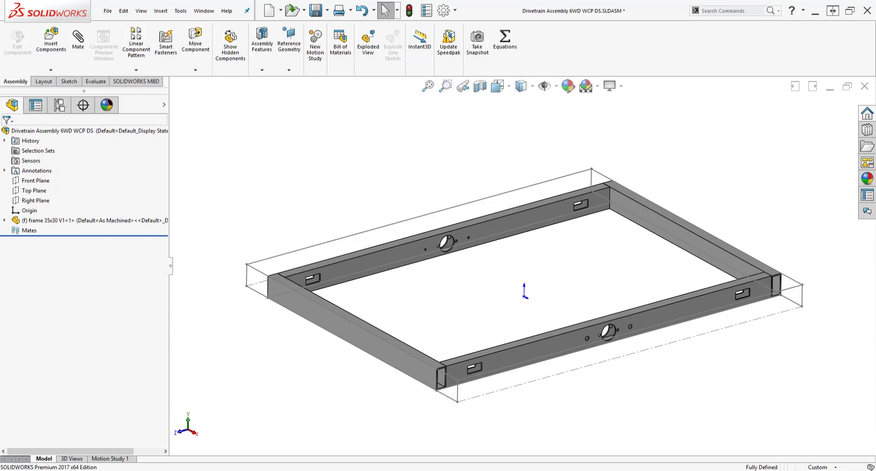
{"action": "left_click", "coordinate": [590, 278]}
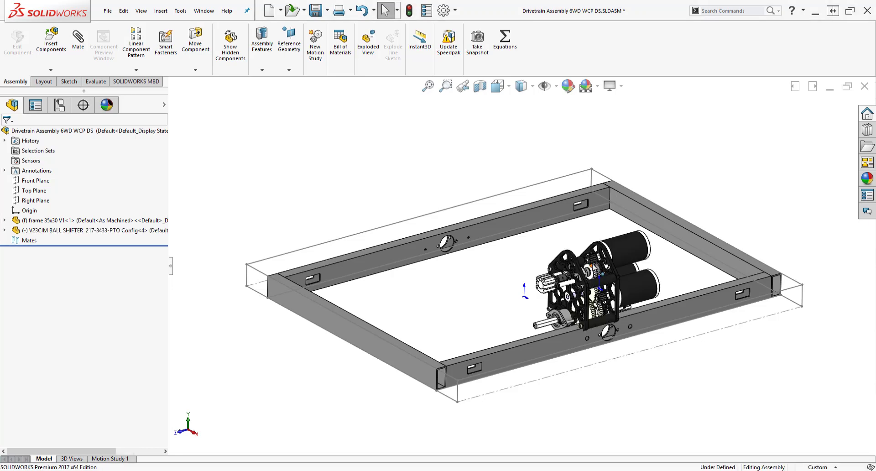
- Mate the gearbox's round output bearing housing concentric with the large centre hole in the frame's side tube
{"action": "scroll", "coordinate": [566, 279], "scroll_direction": "down", "scroll_amount": 5}
{"action": "right_click_drag", "start_coordinate": [564, 277], "coordinate": [650, 303]}
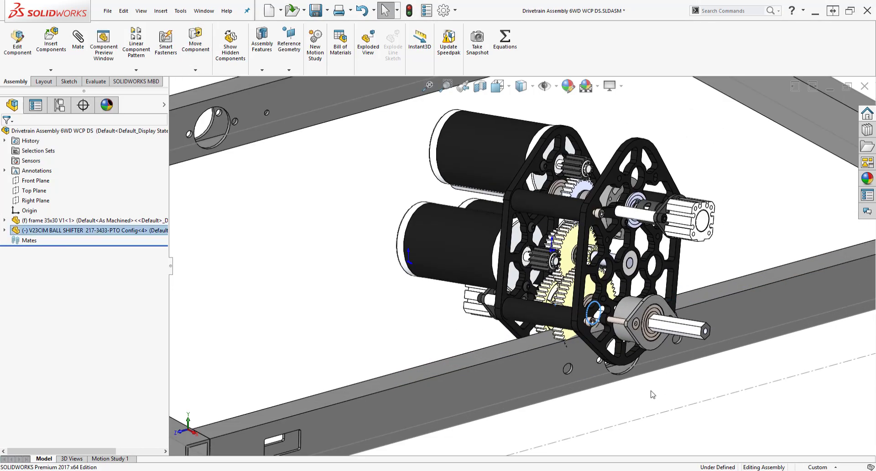
{"action": "left_click", "coordinate": [651, 393]}
{"action": "scroll", "coordinate": [649, 337], "scroll_direction": "down", "scroll_amount": 3}
{"action": "left_click", "coordinate": [607, 294]}
{"action": "scroll", "coordinate": [628, 384], "scroll_direction": "down", "scroll_amount": 3}
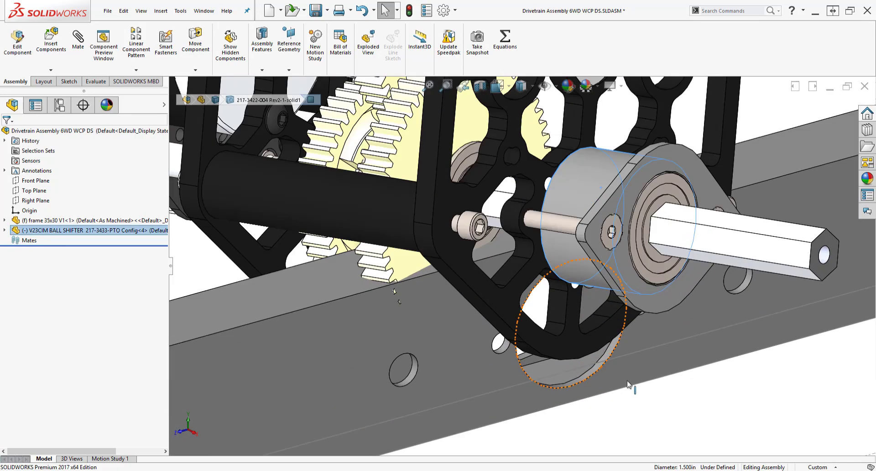
{"action": "left_click", "coordinate": [611, 344]}
{"action": "left_click", "coordinate": [673, 338]}
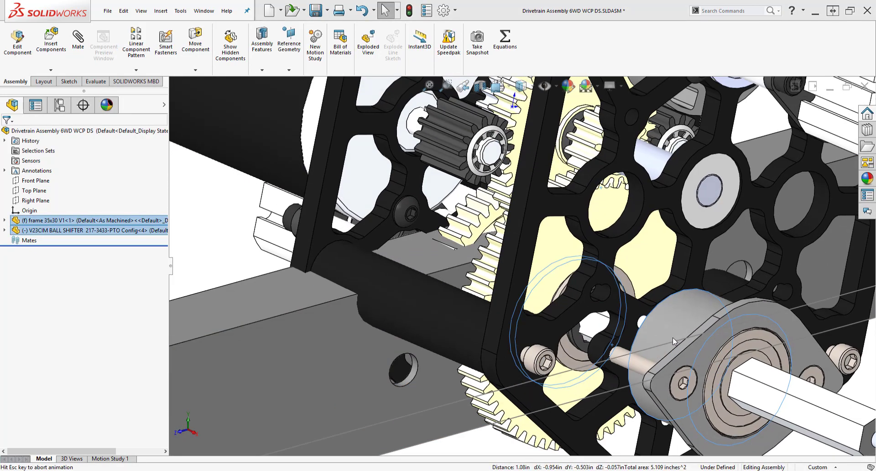
- Move the gearbox clear of the tube and seat it against the frame's side tube with a coincident mate
{"action": "scroll", "coordinate": [626, 360], "scroll_direction": "up", "scroll_amount": 5}
{"action": "left_click", "coordinate": [595, 427]}
{"action": "scroll", "coordinate": [588, 318], "scroll_direction": "down", "scroll_amount": 2}
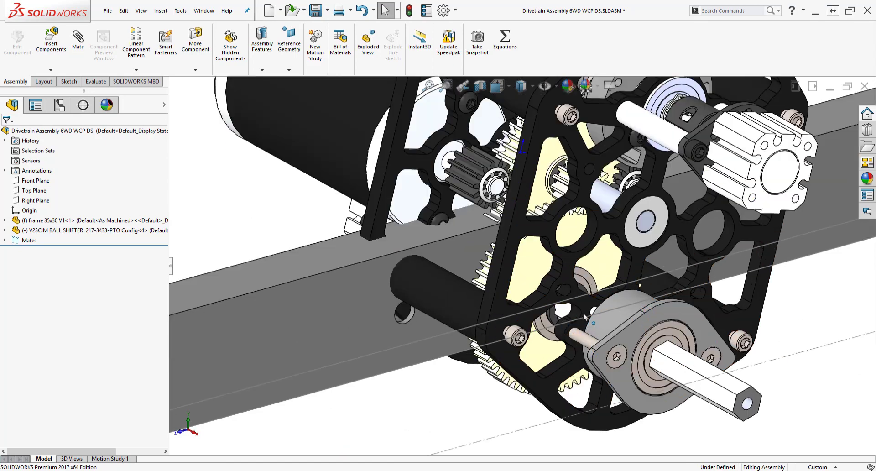
{"action": "left_click_drag", "start_coordinate": [582, 304], "coordinate": [224, 133]}
{"action": "middle_click_drag", "start_coordinate": [318, 165], "coordinate": [538, 214]}
{"action": "left_click", "coordinate": [555, 221], "text": "ctrl"}
{"action": "left_click", "coordinate": [582, 214]}
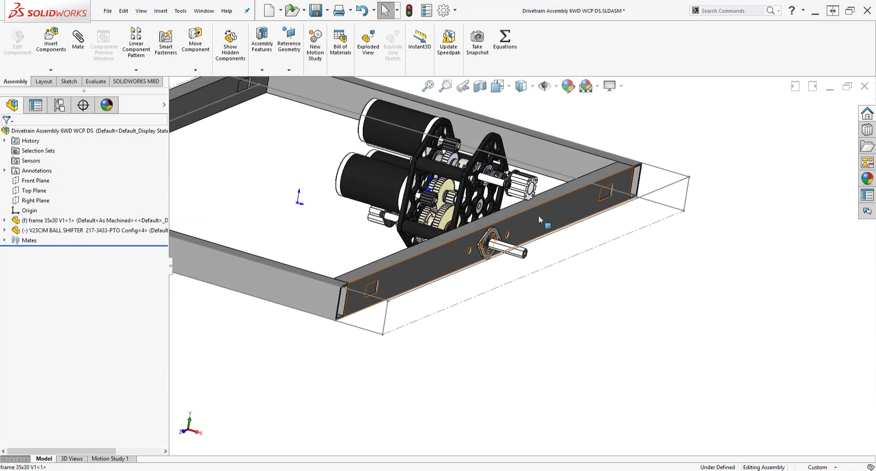
- Mate the gearbox's lower standoff concentric with the small mounting hole beside the bearing in the side tube
{"action": "scroll", "coordinate": [449, 228], "scroll_direction": "down", "scroll_amount": 4}
{"action": "left_click", "coordinate": [415, 232]}
{"action": "scroll", "coordinate": [452, 264], "scroll_direction": "down", "scroll_amount": 4}
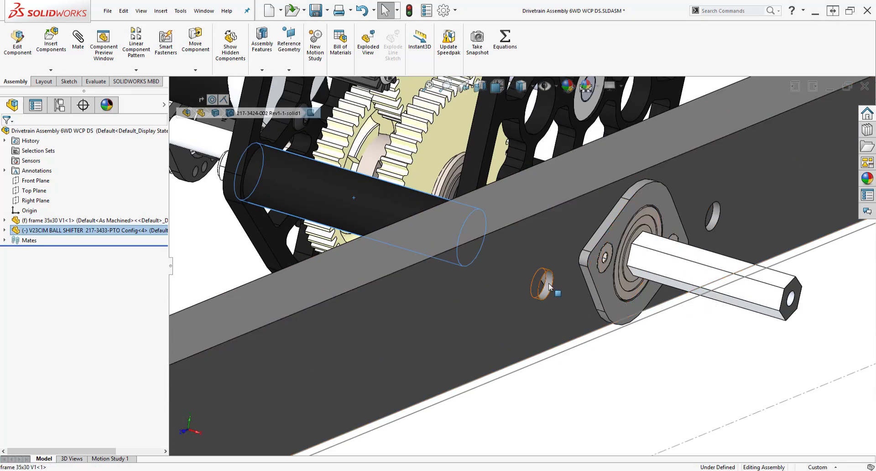
{"action": "left_click", "coordinate": [548, 286], "text": "ctrl"}
{"action": "left_click", "coordinate": [607, 279]}
- Insert two V212t number 25 sprocket 217-2642 components near the output shaft and align their hex bores and faces with coincident mates
{"action": "scroll", "coordinate": [557, 332], "scroll_direction": "up", "scroll_amount": 4}
{"action": "middle_click_drag", "start_coordinate": [557, 332], "coordinate": [534, 314]}
{"action": "scroll", "coordinate": [422, 154], "scroll_direction": "up", "scroll_amount": 1}
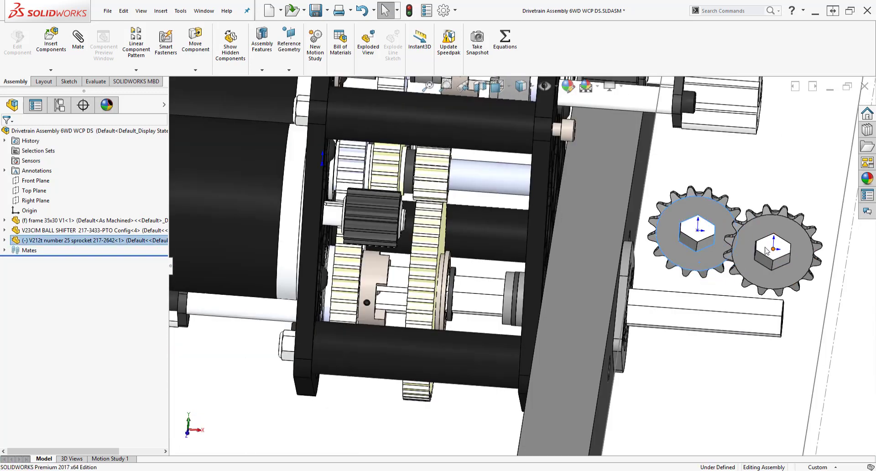
{"action": "left_click", "coordinate": [708, 248]}
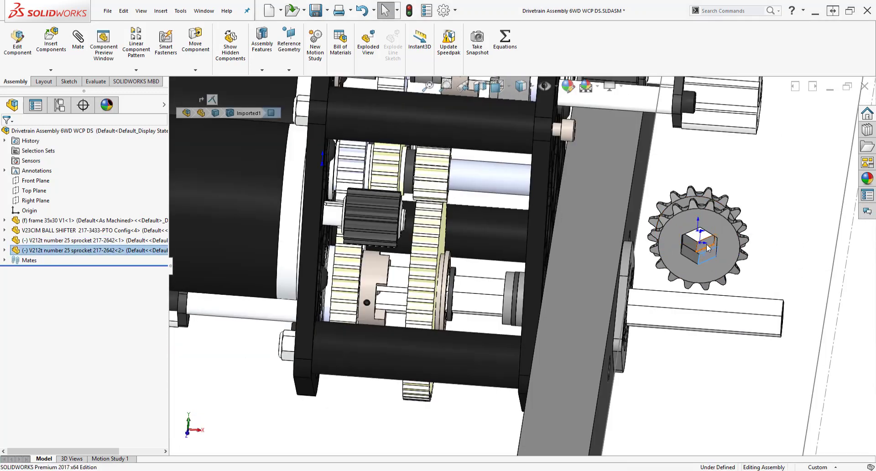
{"action": "scroll", "coordinate": [668, 275], "scroll_direction": "down", "scroll_amount": 4}
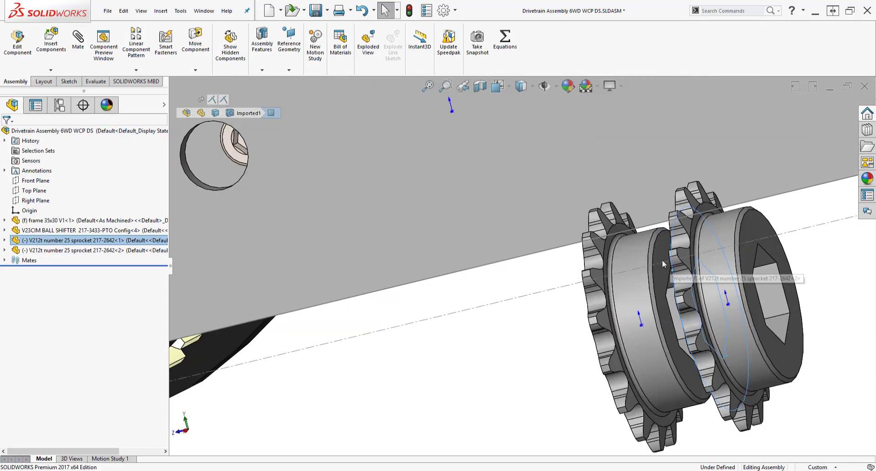
{"action": "left_click", "coordinate": [662, 259]}
- Bring the paired sprockets over to the gearbox and mate them concentric with its output shaft
{"action": "scroll", "coordinate": [662, 259], "scroll_direction": "up", "scroll_amount": 3}
{"action": "middle_click_drag", "start_coordinate": [608, 318], "coordinate": [661, 296]}
{"action": "scroll", "coordinate": [639, 308], "scroll_direction": "up", "scroll_amount": 7}
{"action": "scroll", "coordinate": [638, 309], "scroll_direction": "down", "scroll_amount": 4}
{"action": "left_click_drag", "start_coordinate": [818, 267], "coordinate": [449, 240]}
{"action": "scroll", "coordinate": [501, 220], "scroll_direction": "down", "scroll_amount": 4}
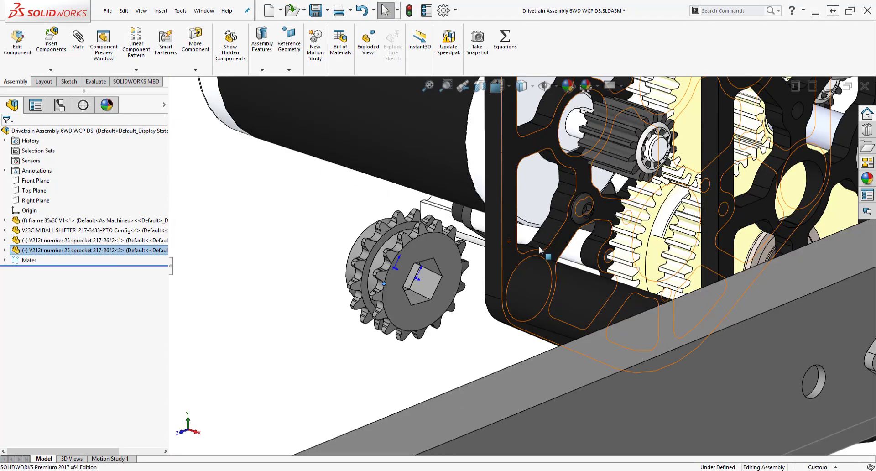
{"action": "middle_click_drag", "start_coordinate": [500, 221], "coordinate": [374, 283]}
{"action": "left_click_drag", "start_coordinate": [360, 294], "coordinate": [675, 237]}
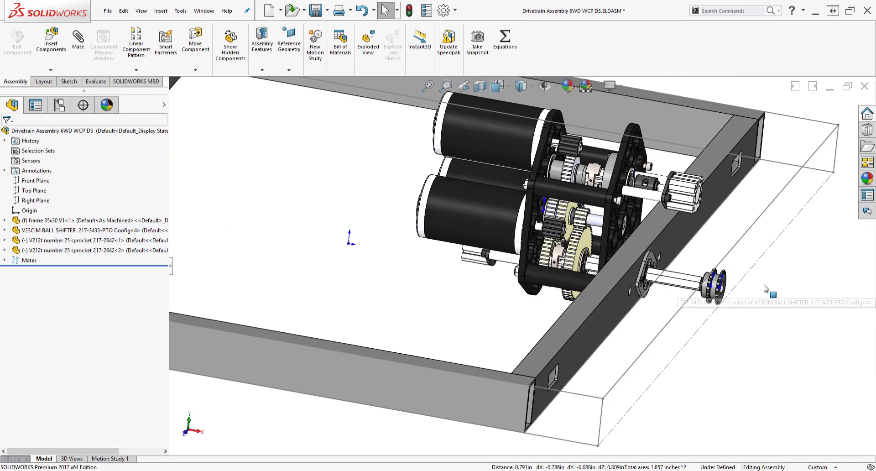
- Seat the sprocket pair on the output shaft inside the gearbox with a coincident mate
{"action": "scroll", "coordinate": [766, 288], "scroll_direction": "down", "scroll_amount": 4}
{"action": "left_click", "coordinate": [591, 265]}
{"action": "middle_click_drag", "start_coordinate": [547, 283], "coordinate": [469, 269]}
{"action": "scroll", "coordinate": [414, 230], "scroll_direction": "down", "scroll_amount": 8}
{"action": "left_click", "coordinate": [473, 245]}
{"action": "left_click", "coordinate": [498, 237]}
- Insert a V23 x 1.5 Colson Wheel 217-4052 beside the gearbox output shaft
{"action": "scroll", "coordinate": [491, 261], "scroll_direction": "up", "scroll_amount": 4}
{"action": "middle_click_drag", "start_coordinate": [529, 296], "coordinate": [576, 302]}
{"action": "scroll", "coordinate": [578, 303], "scroll_direction": "up", "scroll_amount": 4}
{"action": "middle_click_drag", "start_coordinate": [537, 366], "coordinate": [479, 361]}
{"action": "left_click_drag", "start_coordinate": [804, 332], "coordinate": [784, 309]}
{"action": "scroll", "coordinate": [695, 312], "scroll_direction": "down", "scroll_amount": 4}
- Add a 0.5 in distance mate between the gearbox and the Colson wheel's inner hub face
{"action": "left_click", "coordinate": [631, 230]}
{"action": "scroll", "coordinate": [639, 256], "scroll_direction": "up", "scroll_amount": 4}
{"action": "middle_click_drag", "start_coordinate": [661, 286], "coordinate": [554, 244]}
{"action": "scroll", "coordinate": [548, 240], "scroll_direction": "down", "scroll_amount": 5}
{"action": "left_click", "coordinate": [547, 234], "text": "ctrl"}
{"action": "left_click", "coordinate": [618, 227]}
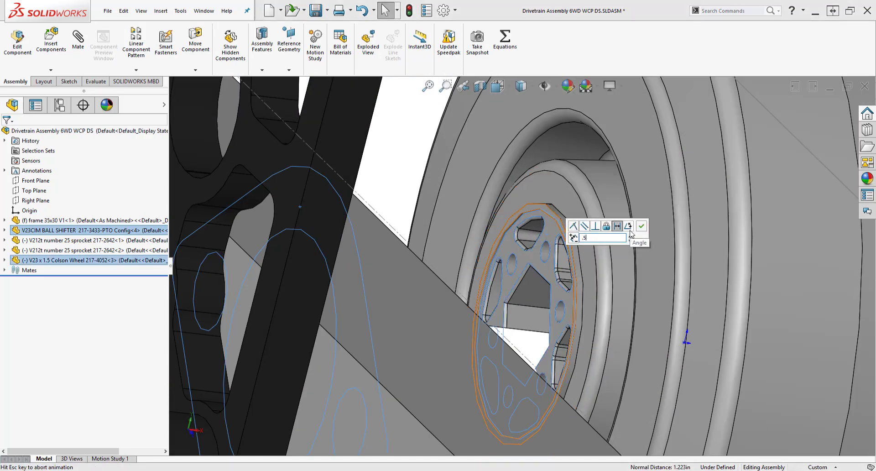
{"action": "key", "text": "Return"}
{"action": "left_click", "coordinate": [641, 226]}
- Mate two faces of the Colson wheel's hex bore coincident with the matching flats of the gearbox's hex shaft
{"action": "middle_click_drag", "start_coordinate": [570, 250], "coordinate": [485, 256]}
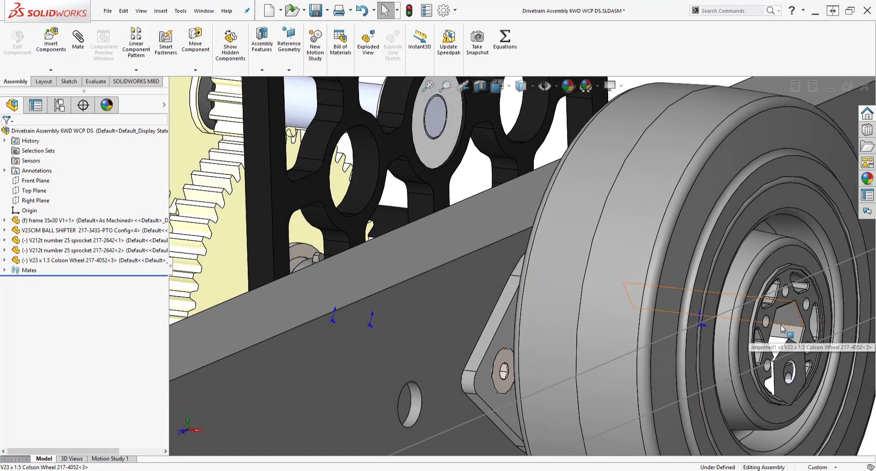
{"action": "left_click", "coordinate": [781, 324]}
{"action": "scroll", "coordinate": [770, 349], "scroll_direction": "up", "scroll_amount": 5}
{"action": "middle_click_drag", "start_coordinate": [760, 368], "coordinate": [588, 325]}
{"action": "scroll", "coordinate": [581, 320], "scroll_direction": "down", "scroll_amount": 5}
{"action": "left_click_drag", "start_coordinate": [574, 315], "coordinate": [590, 343]}
{"action": "left_click", "coordinate": [544, 187]}
{"action": "middle_click_drag", "start_coordinate": [545, 206], "coordinate": [543, 234]}
{"action": "left_click", "coordinate": [534, 190], "text": "ctrl"}
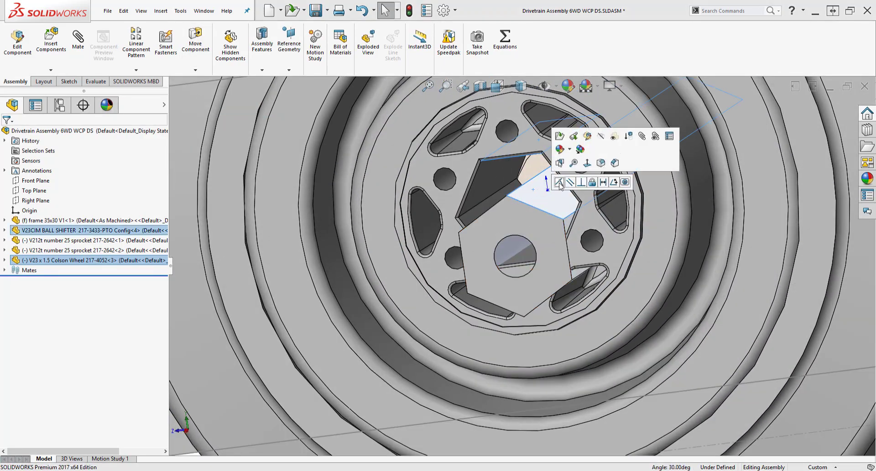
{"action": "left_click", "coordinate": [559, 182]}
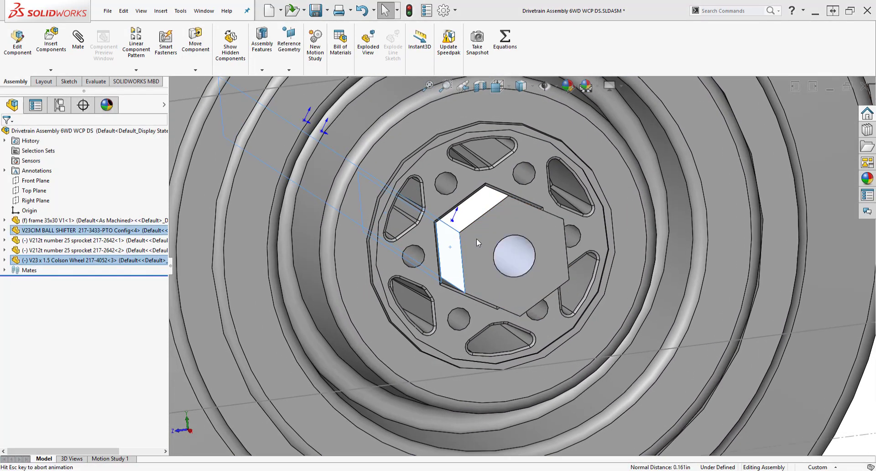
{"action": "scroll", "coordinate": [485, 243], "scroll_direction": "up", "scroll_amount": 5}
{"action": "middle_click_drag", "start_coordinate": [485, 243], "coordinate": [522, 249]}
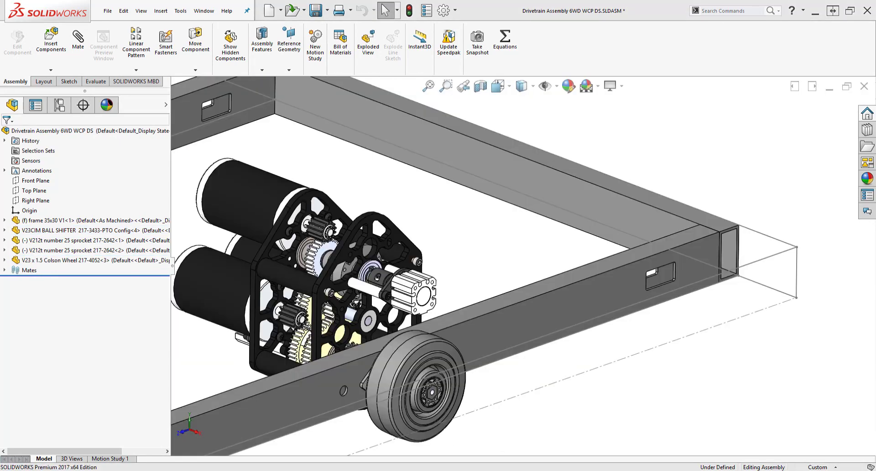
- Insert the WCD bearing block, HEX 500 clamping shaft collar, .500 hex bearing and V2Robot Wheel Axle in its Back Axle configuration
{"action": "left_click_drag", "start_coordinate": [874, 273], "coordinate": [486, 226]}
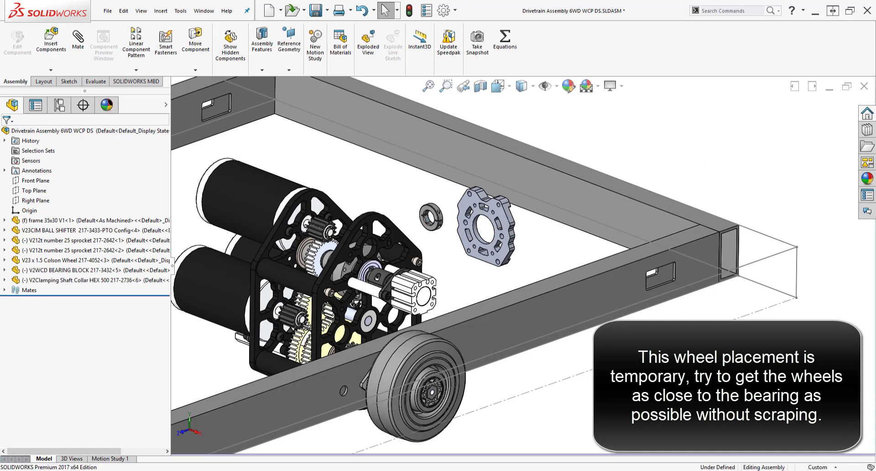
{"action": "left_click_drag", "start_coordinate": [532, 246], "coordinate": [547, 240]}
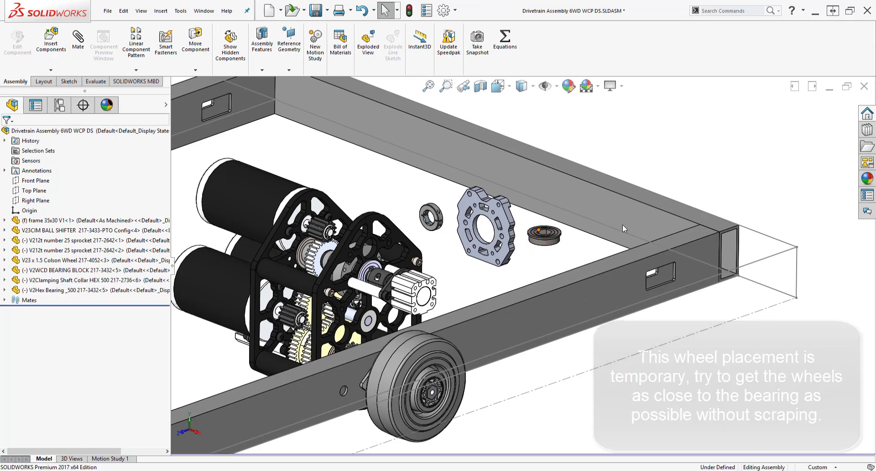
{"action": "left_click_drag", "start_coordinate": [722, 159], "coordinate": [720, 160]}
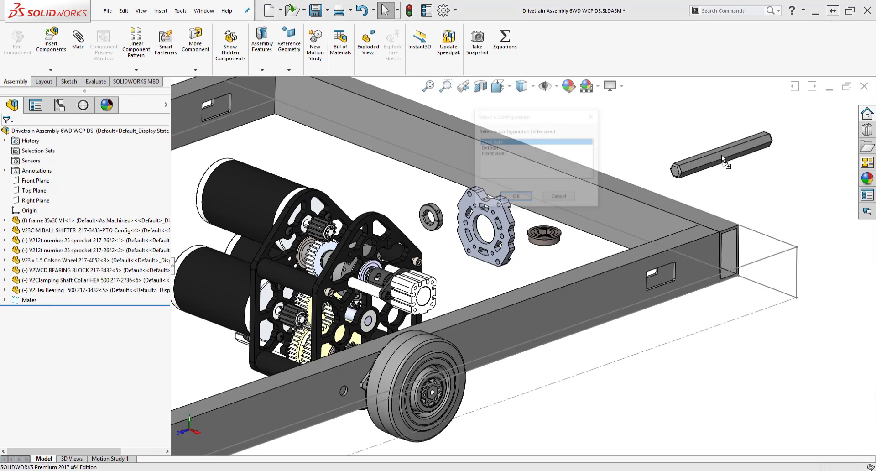
{"action": "left_click", "coordinate": [516, 198]}
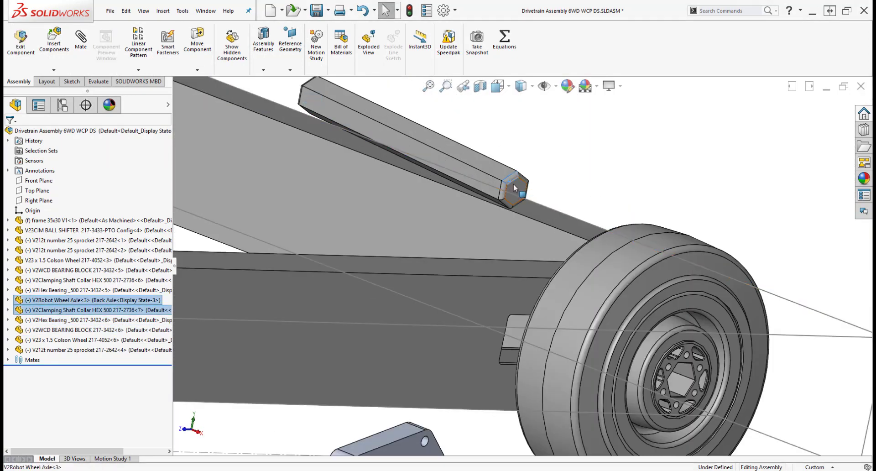
- Mate the clamping shaft collar's hex bore and face to the end of the back wheel axle
{"action": "left_click", "coordinate": [514, 187]}
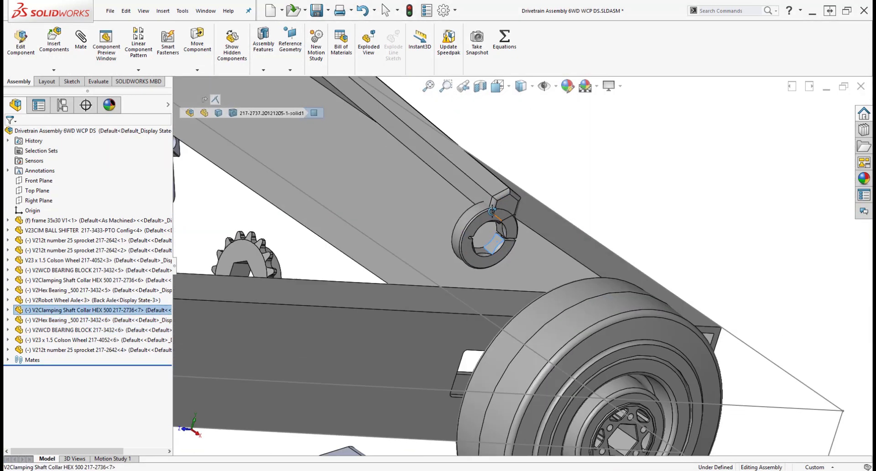
{"action": "left_click", "coordinate": [493, 215], "text": "ctrl"}
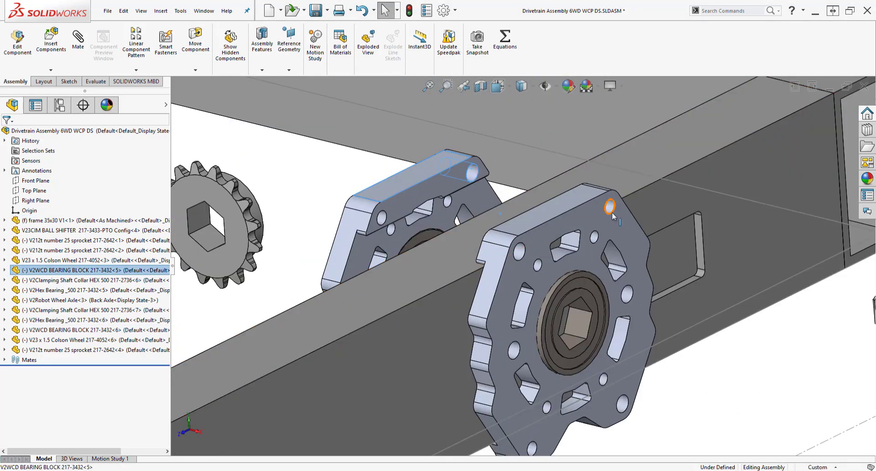
- Align the two bearing blocks' bolt holes concentrically and locate the rear hex bearing from the gearbox shaft with a distance mate
{"action": "left_click", "coordinate": [612, 212]}
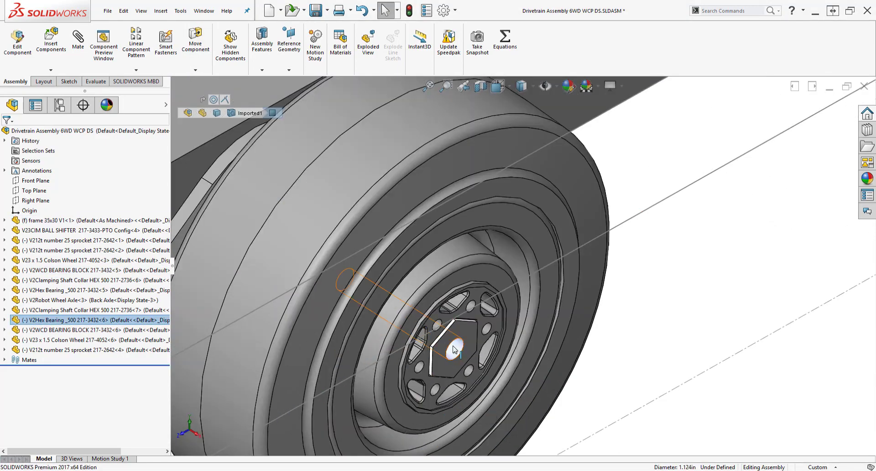
{"action": "left_click", "coordinate": [454, 349]}
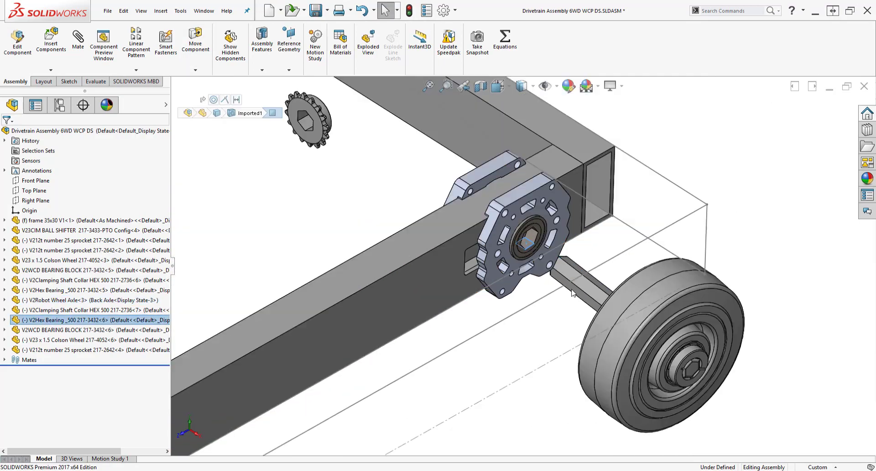
- Mate the back axle's hex flat to the hex bearing's bore and relate the rear wheel's hub face to the bearing
{"action": "middle_click_drag", "start_coordinate": [573, 292], "coordinate": [592, 255]}
{"action": "left_click", "coordinate": [566, 307], "text": "ctrl"}
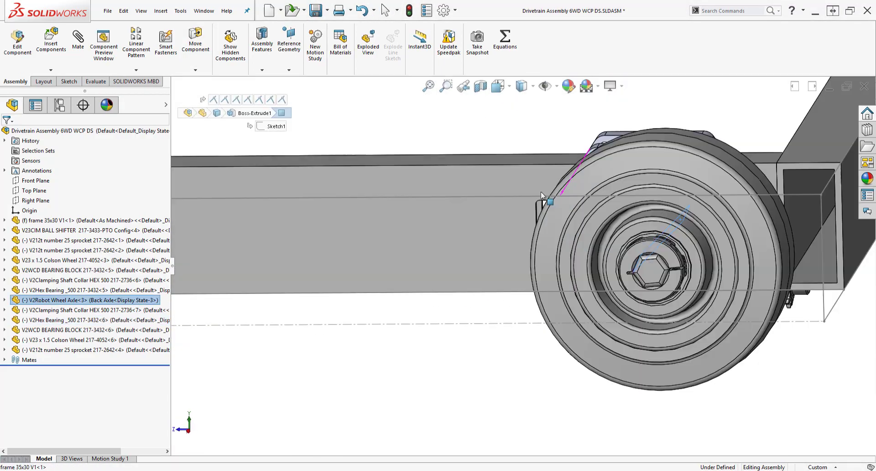
{"action": "left_click", "coordinate": [687, 230]}
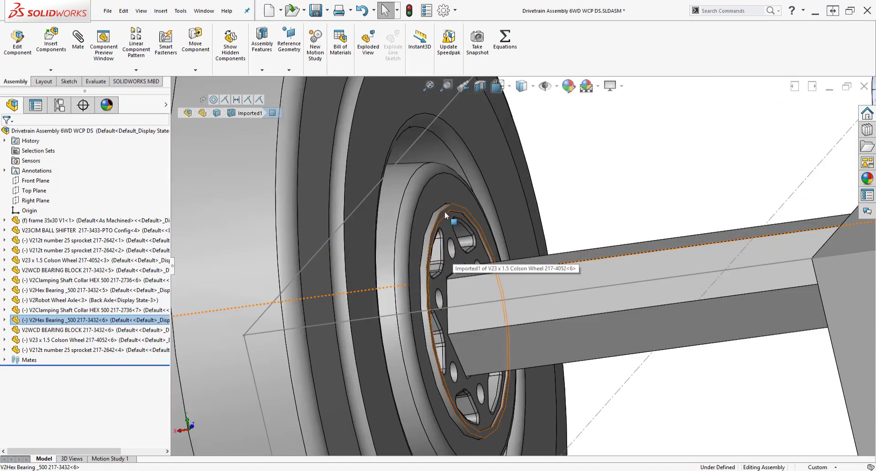
{"action": "left_click", "coordinate": [444, 213]}
{"action": "left_click", "coordinate": [514, 204]}
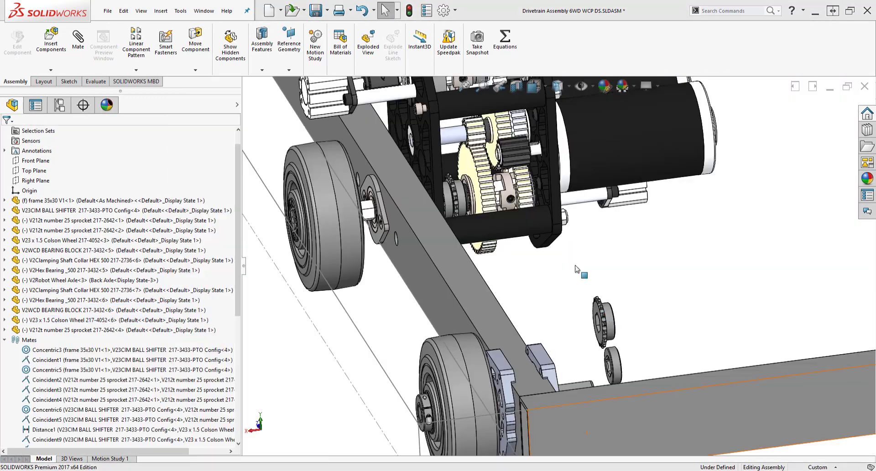
- Align the rear number 25 sprocket with the gearbox sprocket and mate its hex bore to the back axle
{"action": "left_click", "coordinate": [584, 297]}
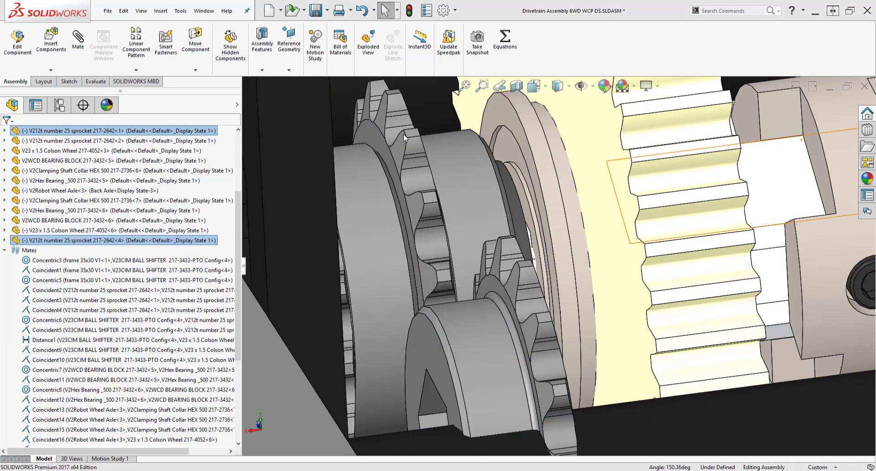
{"action": "left_click", "coordinate": [629, 408]}
{"action": "left_click", "coordinate": [644, 414], "text": "ctrl"}
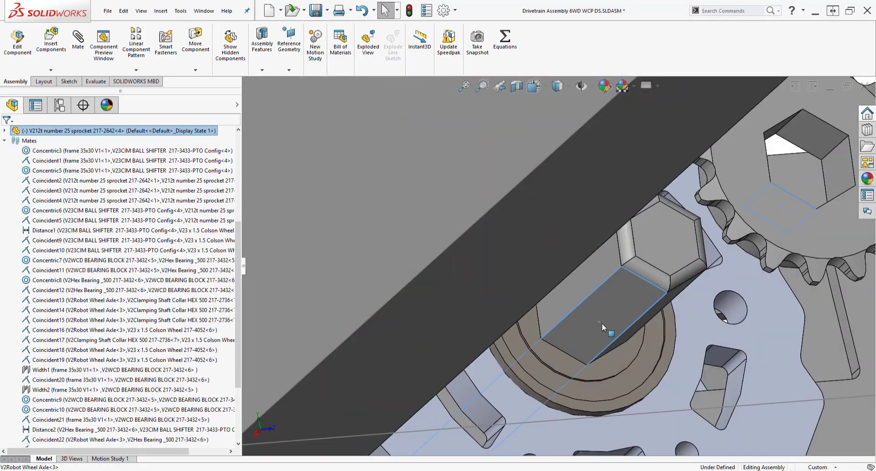
{"action": "left_click", "coordinate": [626, 318], "text": "ctrl"}
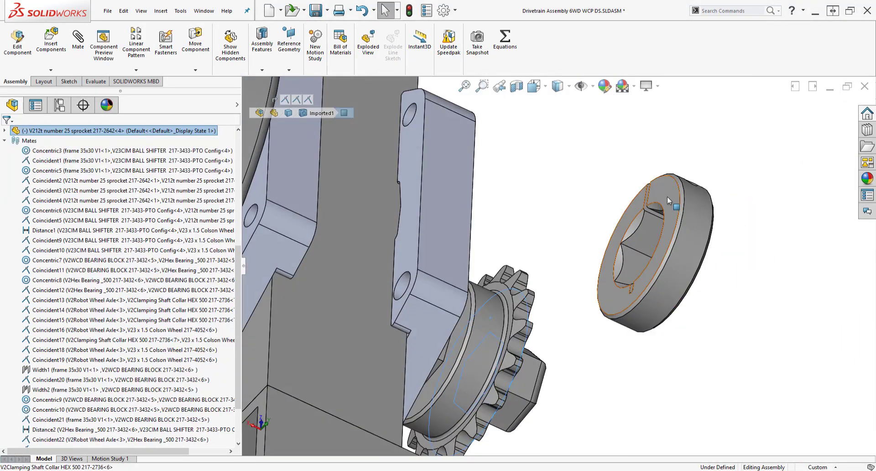
- Mate the remaining clamping shaft collar onto the back axle's inner end against the rear sprocket
{"action": "key", "text": "Tab"}
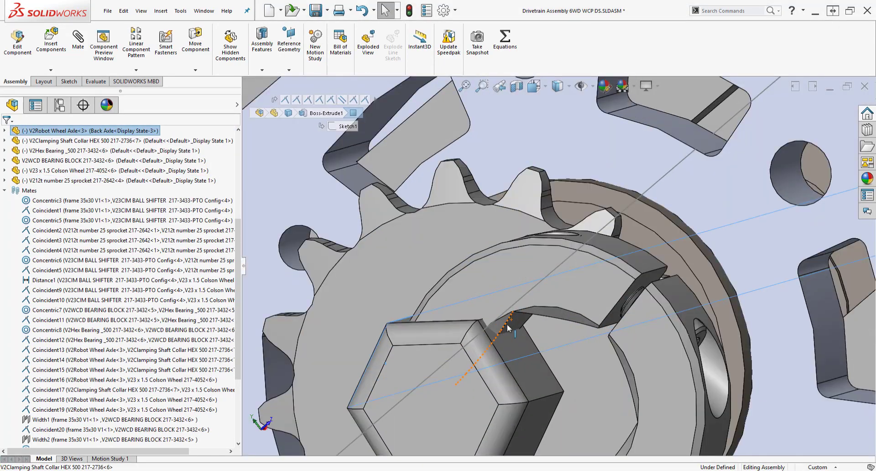
{"action": "left_click", "coordinate": [542, 312], "text": "ctrl"}
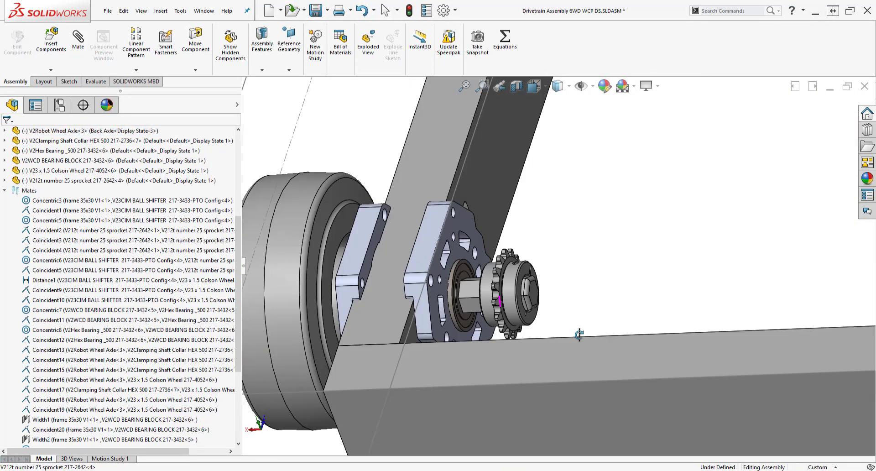
{"action": "middle_click_drag", "start_coordinate": [570, 237], "coordinate": [614, 240]}
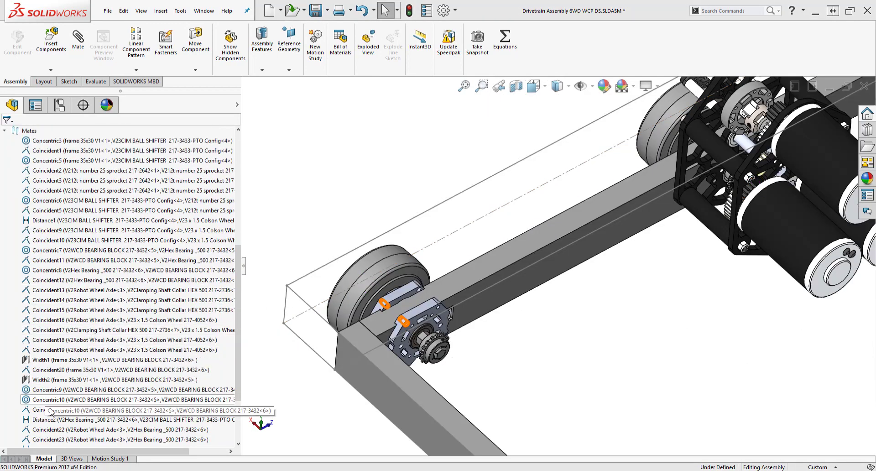
- Adjust the distance locating the rear wheel from the gearbox shaft and open a sketch on the chain part's flat side face
{"action": "double_click", "coordinate": [527, 206]}
{"action": "key", "text": "Return"}
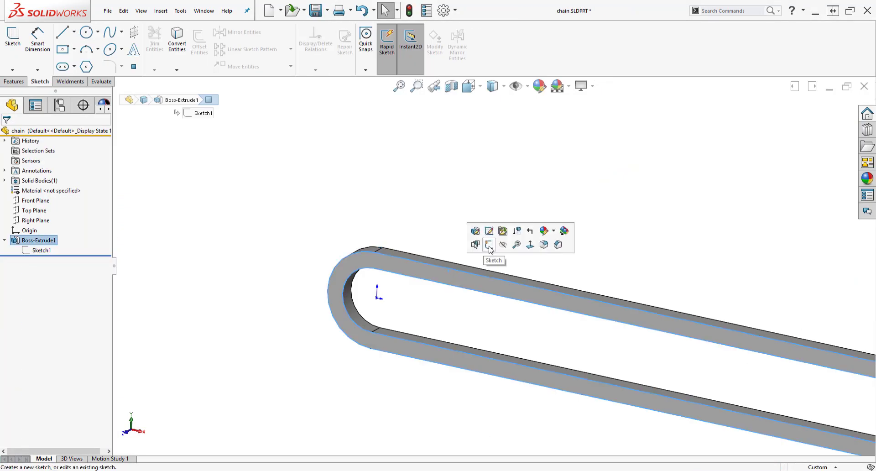
{"action": "left_click", "coordinate": [488, 243]}
{"action": "left_click", "coordinate": [821, 114]}
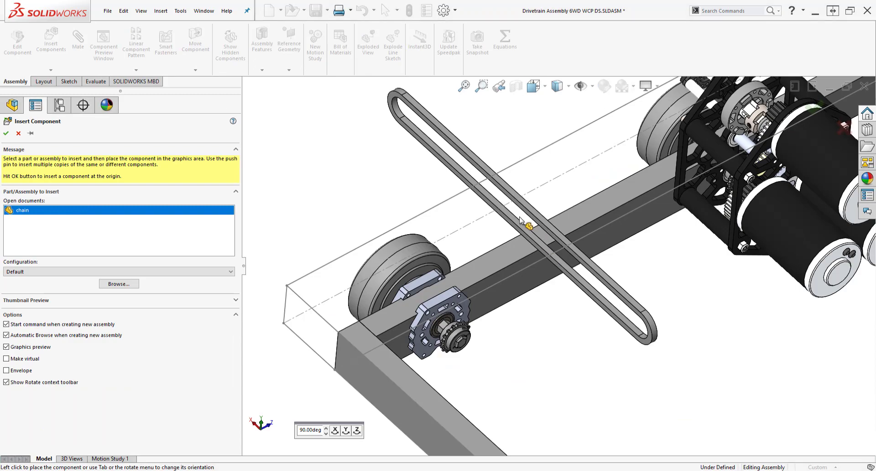
- Insert the chain part into the drivetrain assembly and mate it to the rear number 25 sprocket
{"action": "left_click", "coordinate": [595, 265]}
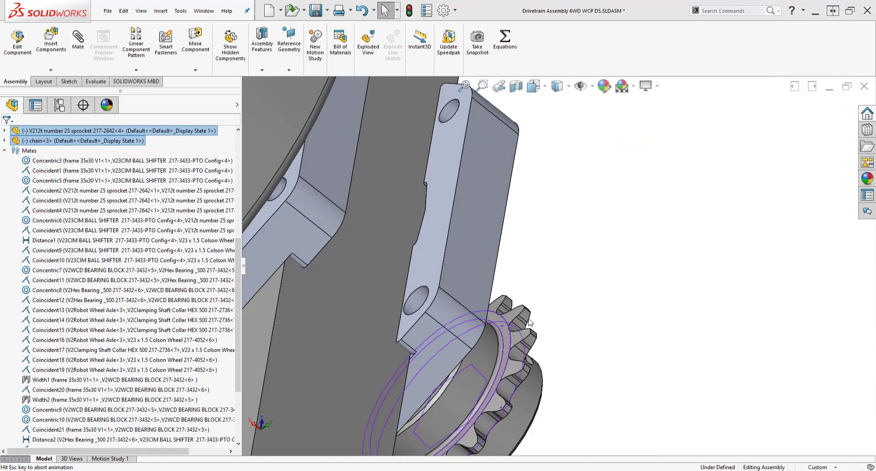
{"action": "scroll", "coordinate": [529, 322], "scroll_direction": "up", "scroll_amount": 3}
{"action": "left_click", "coordinate": [697, 362]}
{"action": "left_click", "coordinate": [727, 334], "text": "ctrl"}
{"action": "middle_click_drag", "start_coordinate": [727, 334], "coordinate": [589, 228]}
- Mate the chain's rounded end concentric with the circular edge at the gearbox sprockets
{"action": "left_click", "coordinate": [630, 270]}
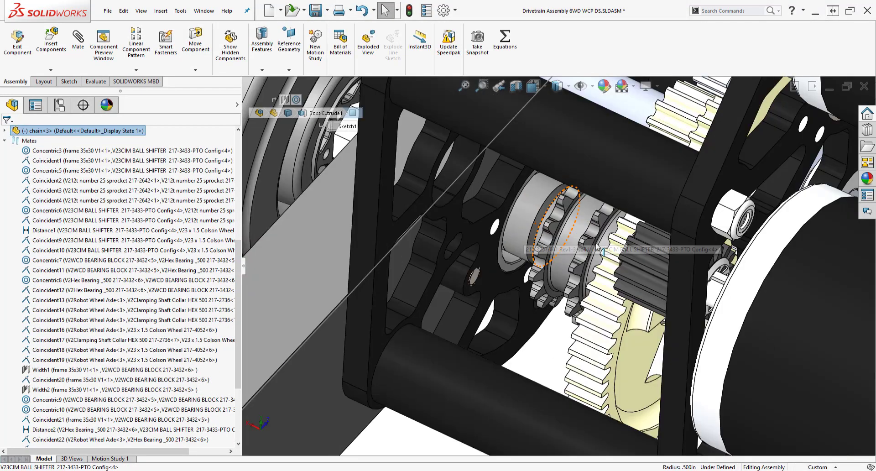
{"action": "left_click", "coordinate": [593, 246], "text": "ctrl"}
{"action": "left_click", "coordinate": [653, 237]}
- Examine both chain runs, the gearbox sprockets and the three wheels along the frame rail
{"action": "scroll", "coordinate": [585, 292], "scroll_direction": "up", "scroll_amount": 4}
{"action": "middle_click_drag", "start_coordinate": [584, 314], "coordinate": [486, 322]}
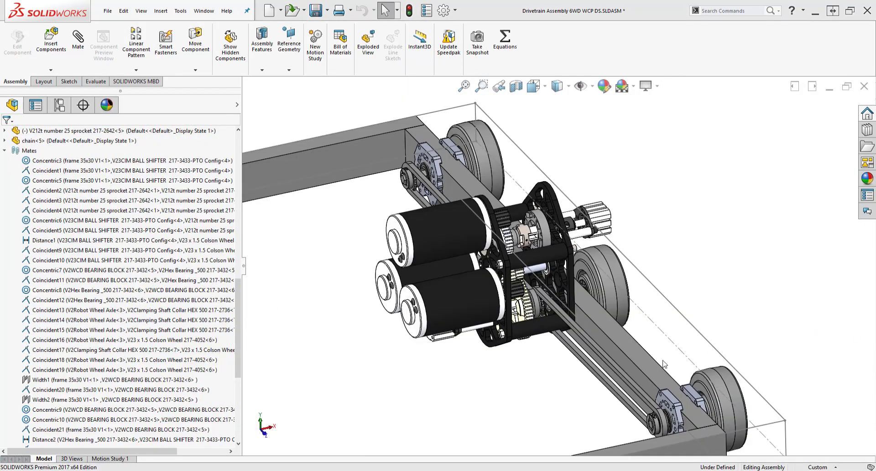
{"action": "scroll", "coordinate": [518, 241], "scroll_direction": "down", "scroll_amount": 10}
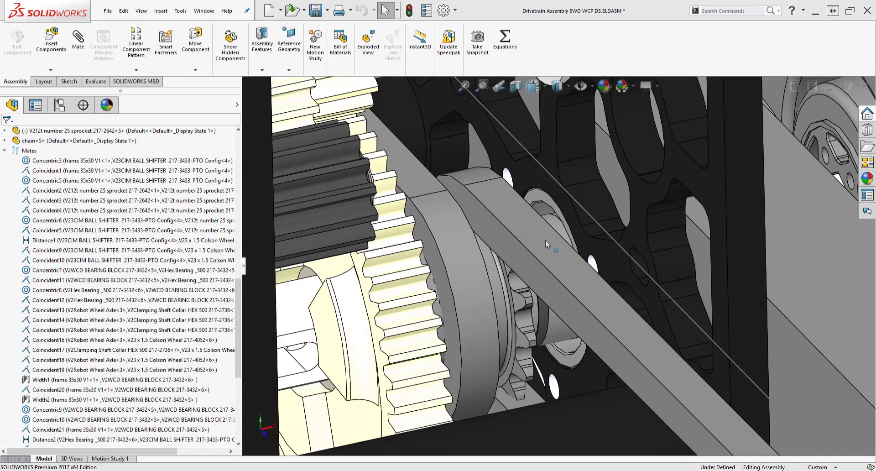
{"action": "scroll", "coordinate": [545, 240], "scroll_direction": "up", "scroll_amount": 5}
{"action": "middle_click_drag", "start_coordinate": [535, 250], "coordinate": [549, 237]}
{"action": "scroll", "coordinate": [584, 259], "scroll_direction": "up", "scroll_amount": 7}
{"action": "middle_click_drag", "start_coordinate": [584, 259], "coordinate": [556, 319]}
{"action": "scroll", "coordinate": [461, 187], "scroll_direction": "up", "scroll_amount": 2}
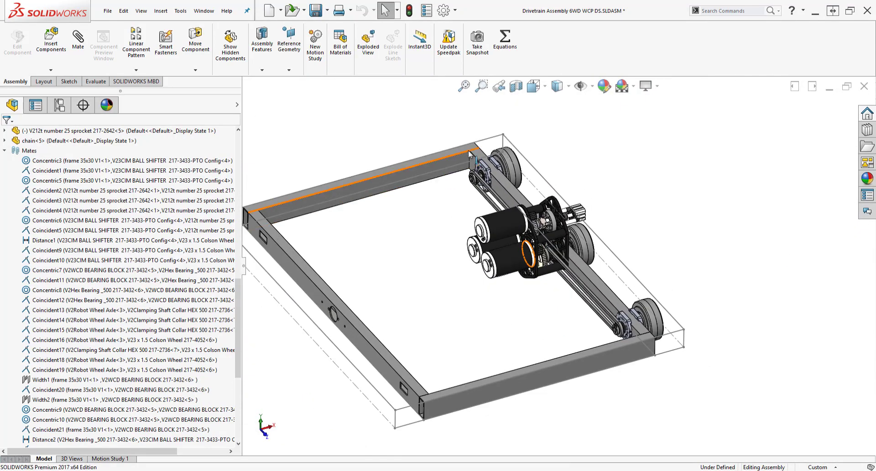
{"action": "scroll", "coordinate": [523, 226], "scroll_direction": "down", "scroll_amount": 5}
{"action": "scroll", "coordinate": [709, 403], "scroll_direction": "up", "scroll_amount": 1}
{"action": "scroll", "coordinate": [718, 405], "scroll_direction": "down", "scroll_amount": 1}
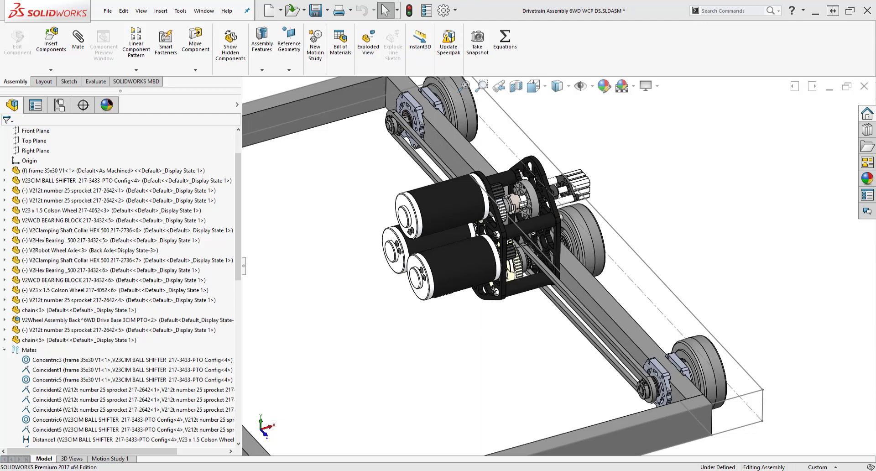
- Place a loose copy of the Wheel Assembly Back subassembly beside the frame and select the sprocket and rear wheel components for comparison
{"action": "left_click_drag", "start_coordinate": [127, 320], "coordinate": [717, 266], "text": "ctrl"}
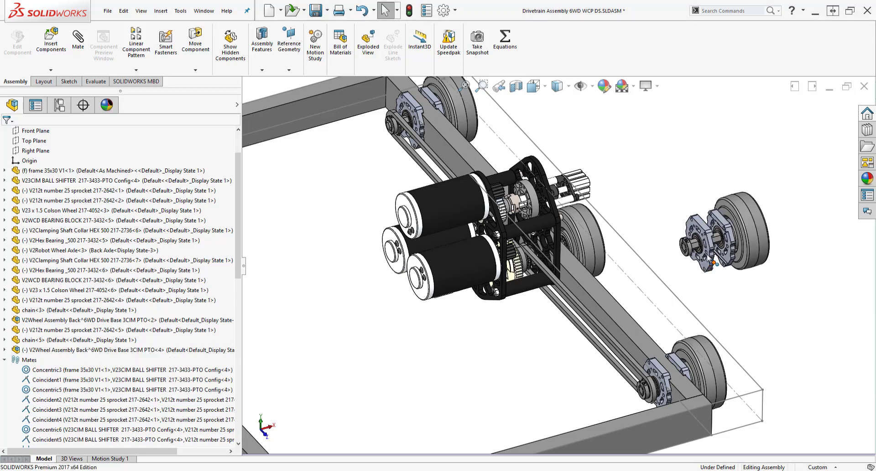
{"action": "scroll", "coordinate": [661, 232], "scroll_direction": "up", "scroll_amount": 3}
{"action": "scroll", "coordinate": [661, 232], "scroll_direction": "down", "scroll_amount": 3}
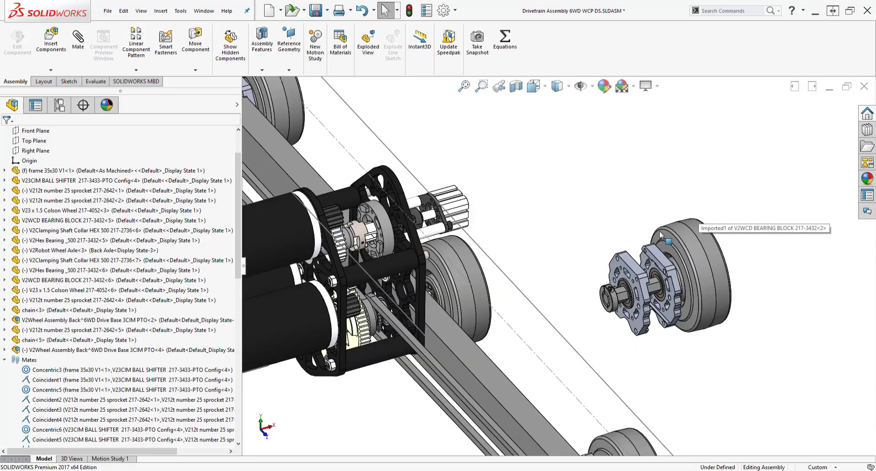
{"action": "scroll", "coordinate": [659, 231], "scroll_direction": "up", "scroll_amount": 3}
{"action": "scroll", "coordinate": [581, 267], "scroll_direction": "down", "scroll_amount": 2}
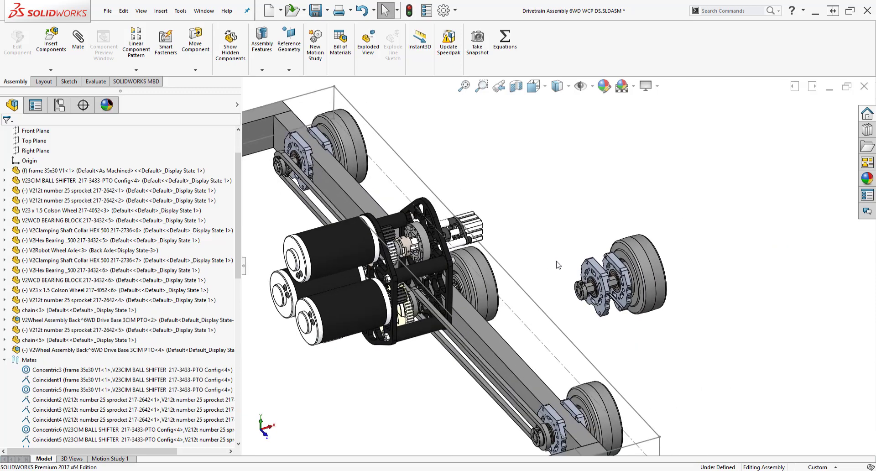
{"action": "scroll", "coordinate": [402, 195], "scroll_direction": "down", "scroll_amount": 3}
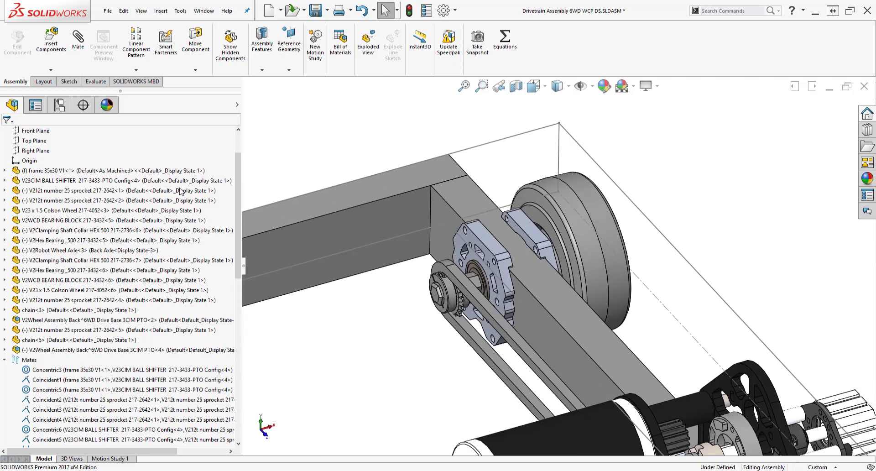
{"action": "left_click", "coordinate": [84, 189]}
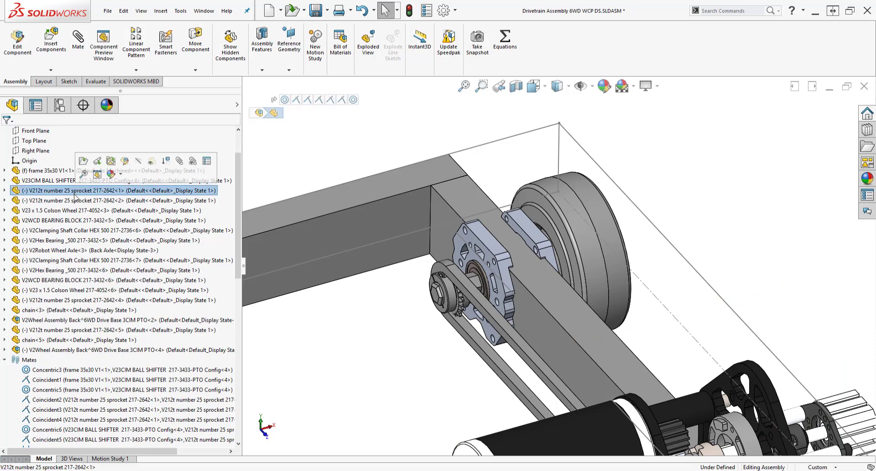
{"action": "left_click", "coordinate": [50, 299], "text": "shift"}
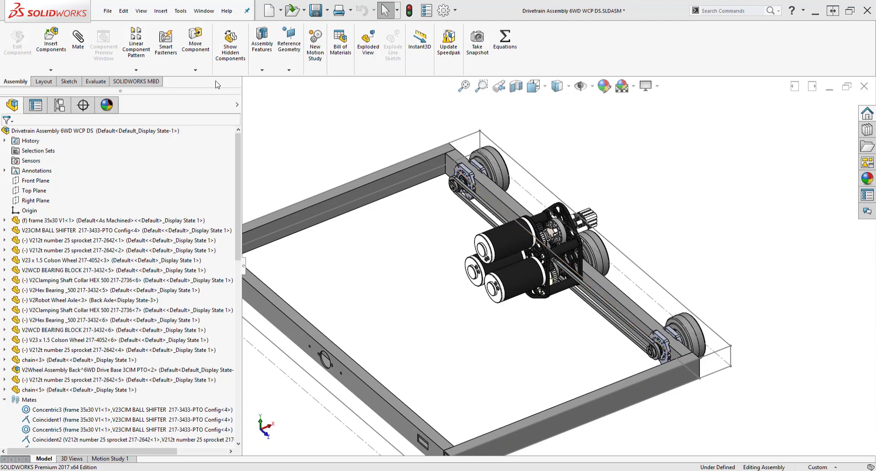
- Mirror every component except the frame, from the ball shifter gearbox through the last chain, about the Right Plane using bounding box center
{"action": "left_click", "coordinate": [136, 70]}
{"action": "left_click", "coordinate": [147, 143]}
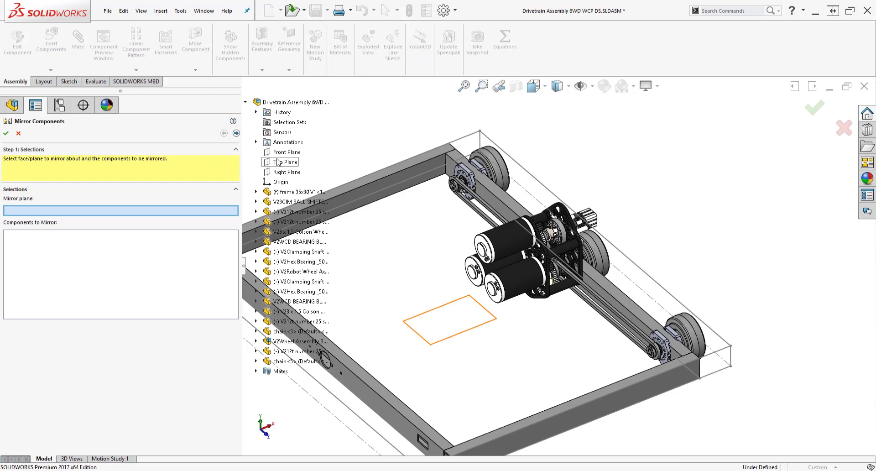
{"action": "left_click", "coordinate": [280, 173]}
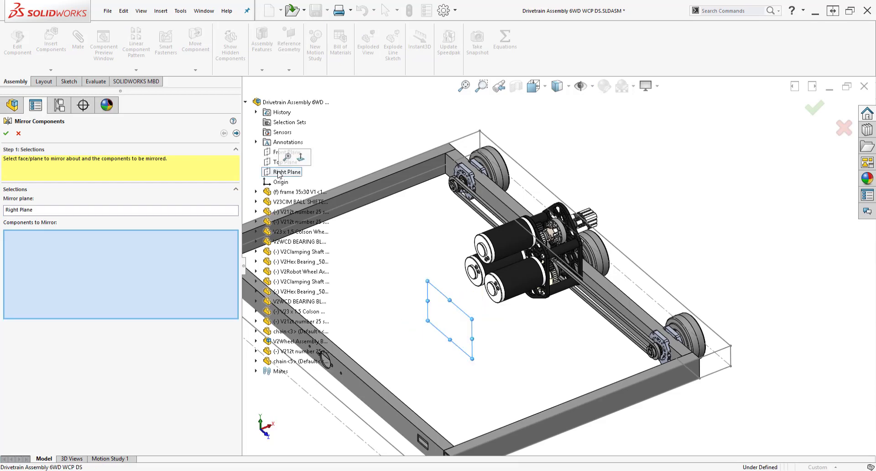
{"action": "left_click", "coordinate": [289, 203]}
{"action": "left_click", "coordinate": [305, 361], "text": "shift"}
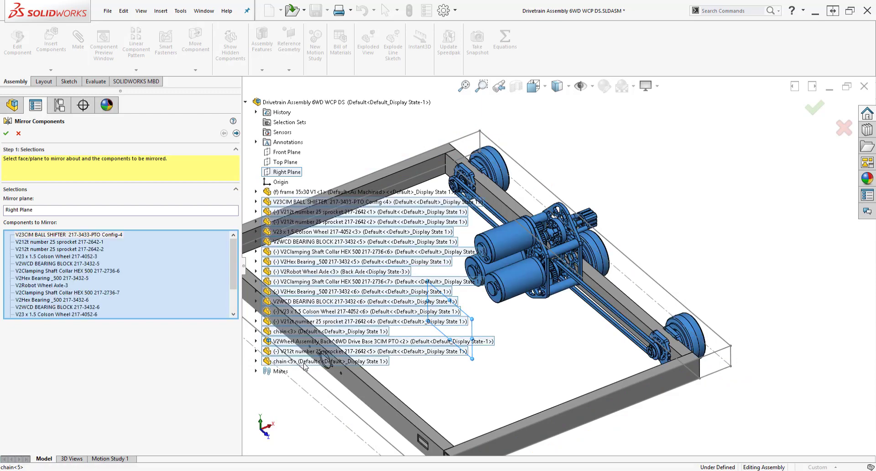
{"action": "left_click", "coordinate": [237, 134]}
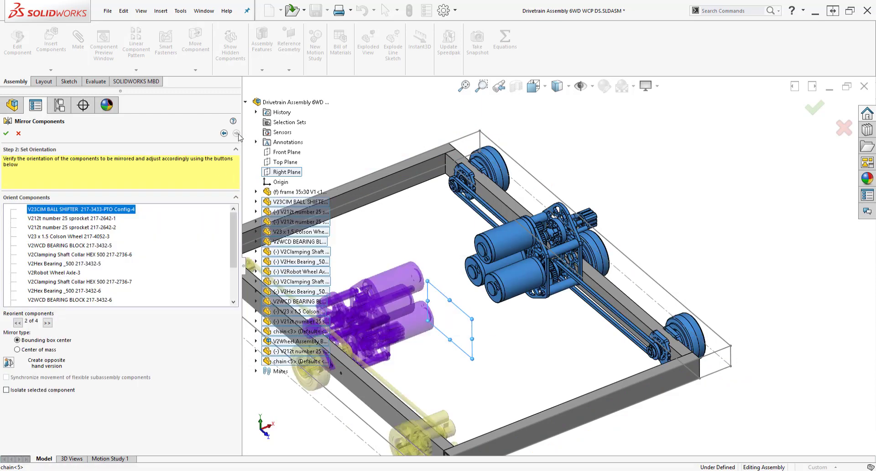
{"action": "scroll", "coordinate": [415, 278], "scroll_direction": "up", "scroll_amount": 3}
{"action": "scroll", "coordinate": [479, 277], "scroll_direction": "down", "scroll_amount": 5}
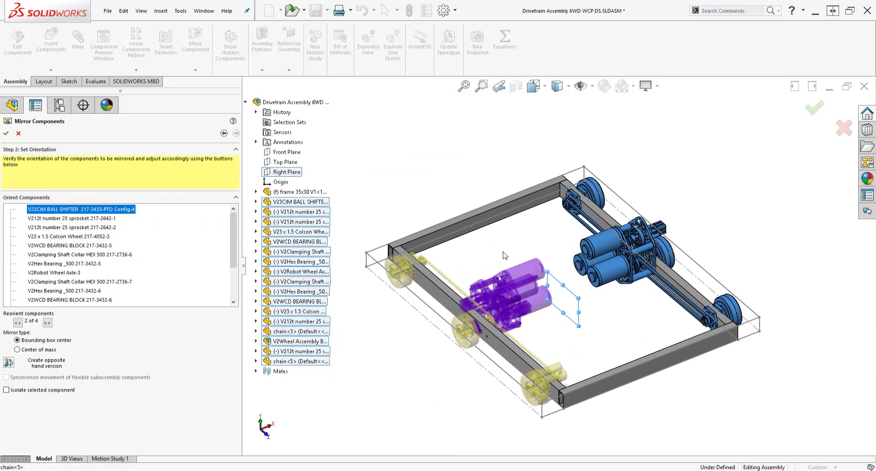
{"action": "middle_click_drag", "start_coordinate": [478, 273], "coordinate": [475, 280]}
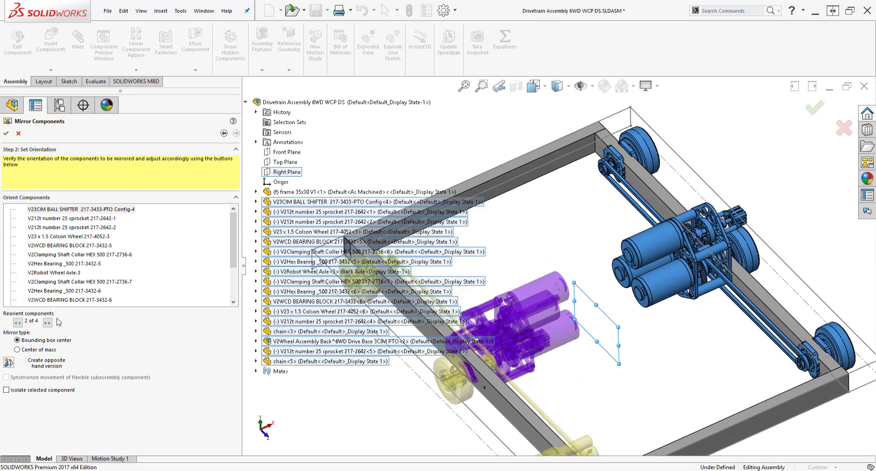
{"action": "left_click", "coordinate": [6, 133]}
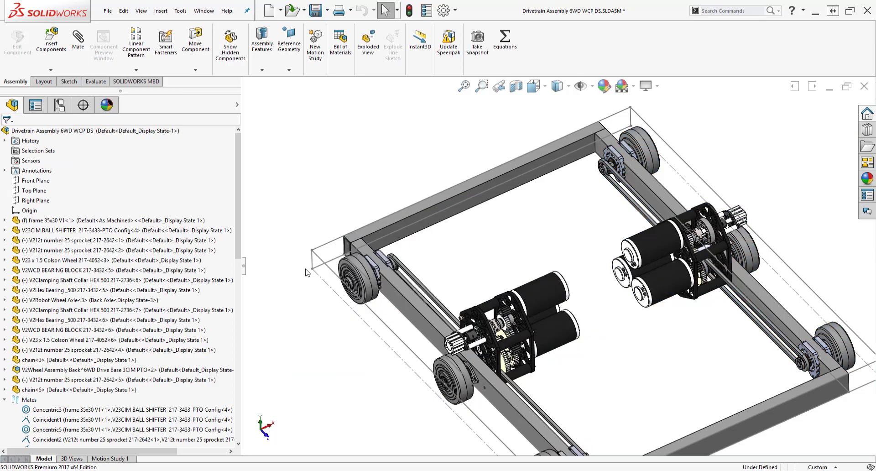
- Inspect the clearance between the two mirrored gearboxes and the overall drivetrain layout from the Top view
{"action": "scroll", "coordinate": [616, 312], "scroll_direction": "up", "scroll_amount": 1}
{"action": "middle_click_drag", "start_coordinate": [630, 345], "coordinate": [634, 309]}
{"action": "scroll", "coordinate": [675, 335], "scroll_direction": "down", "scroll_amount": 5}
{"action": "middle_click_drag", "start_coordinate": [534, 339], "coordinate": [496, 339]}
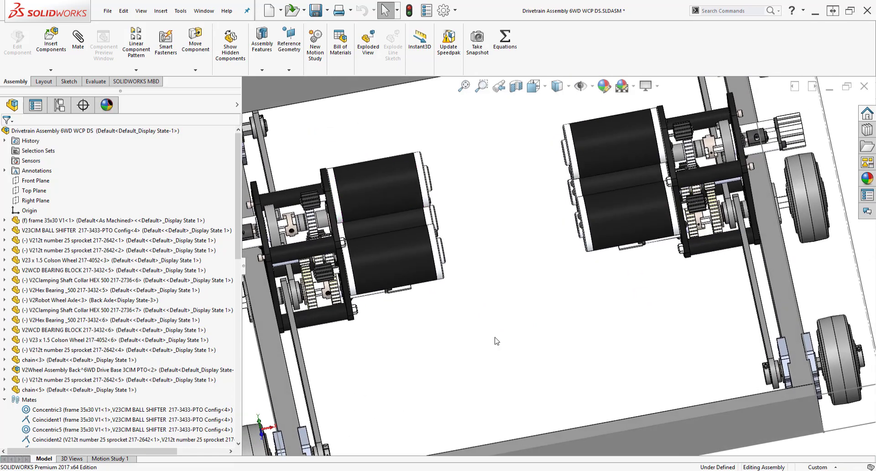
{"action": "key", "text": "space"}
{"action": "left_click", "coordinate": [479, 90]}
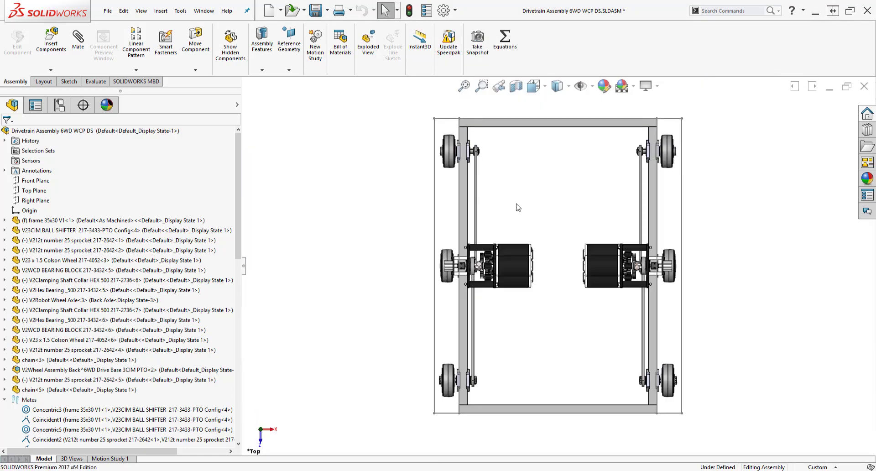
{"action": "scroll", "coordinate": [550, 274], "scroll_direction": "down", "scroll_amount": 1}
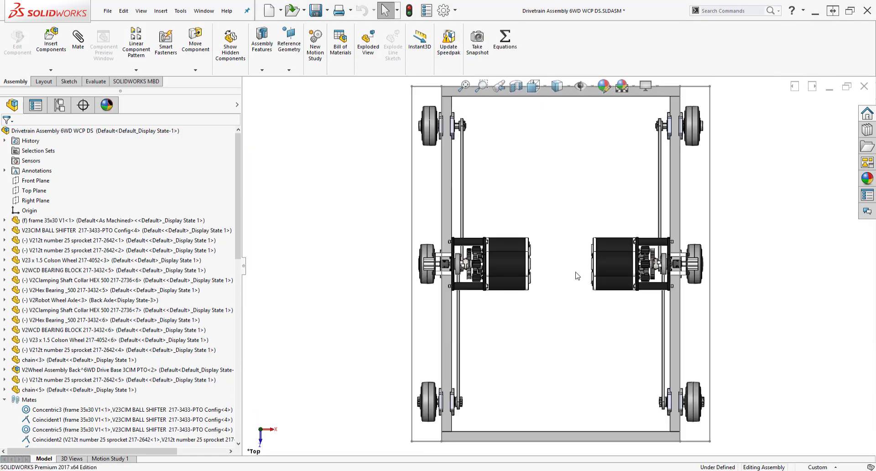